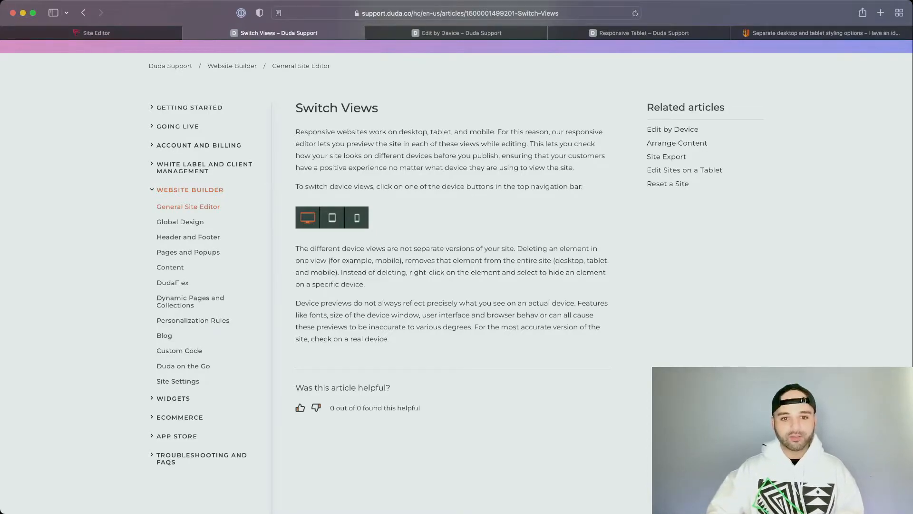
# Read the Switch Views note about device previews and the Edit by Device section on edits that do not affect other devices.
pyautogui.moveTo(301, 303); pyautogui.dragTo(573, 303)
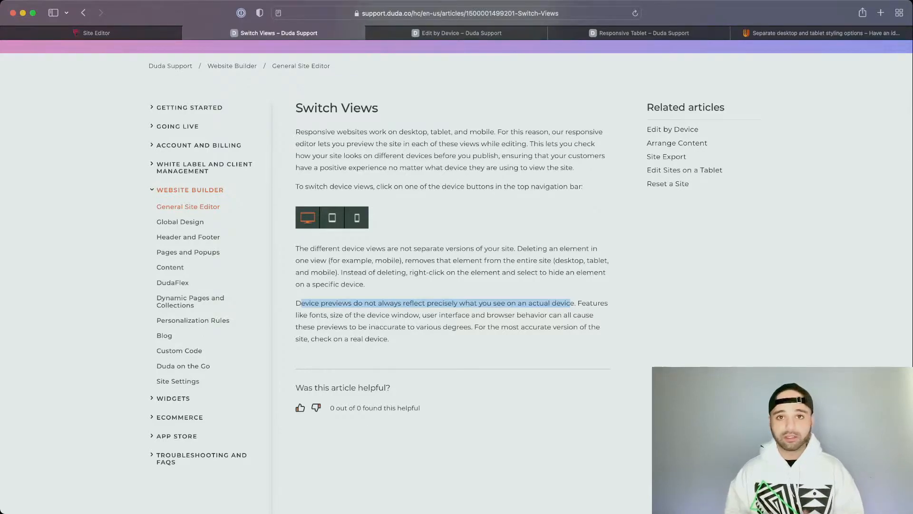
pyautogui.hotkey('ctrl', 'Tab')
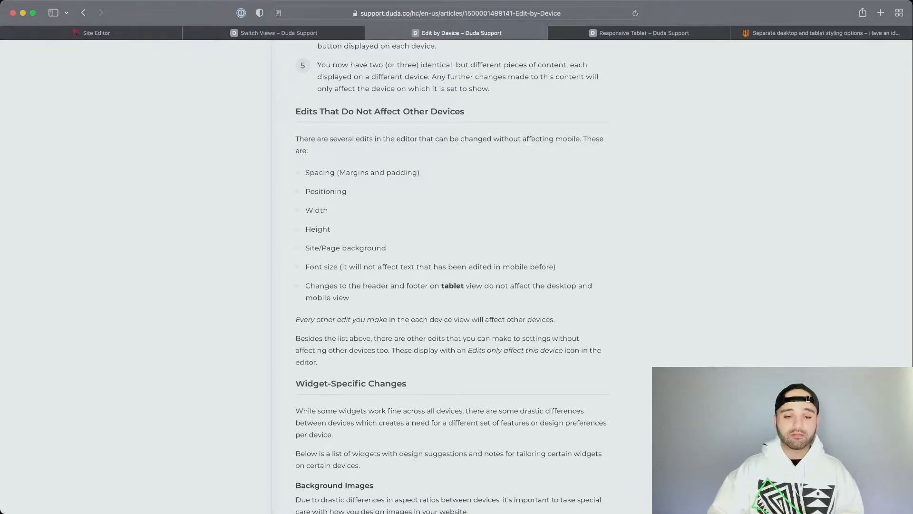
pyautogui.moveTo(305, 172); pyautogui.dragTo(335, 172)
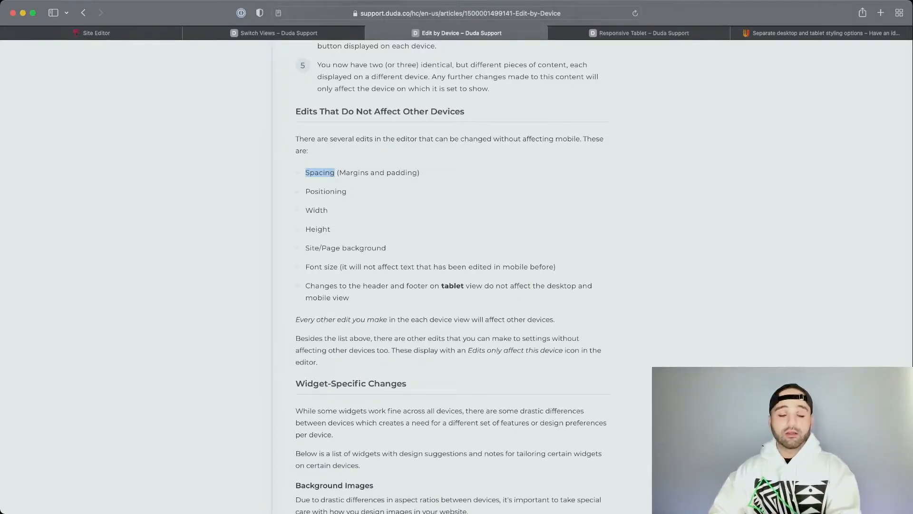
pyautogui.click(336, 172)
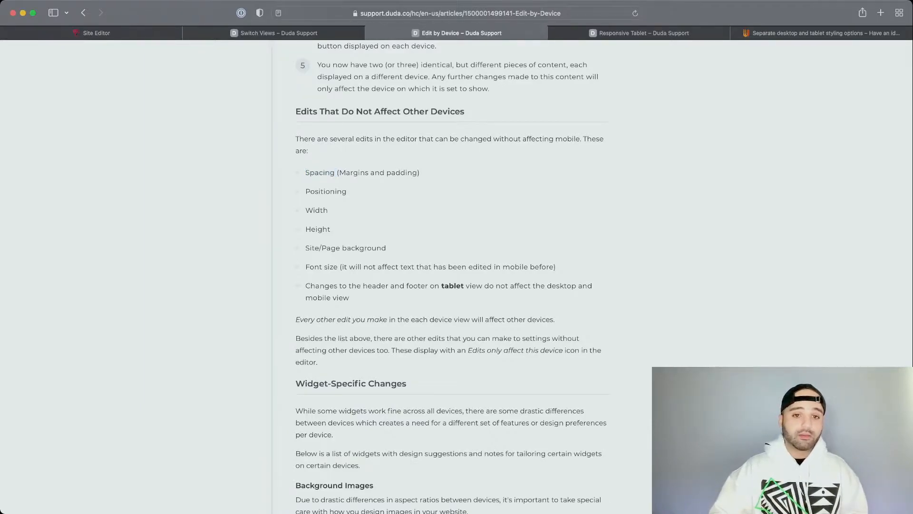
pyautogui.moveTo(295, 139); pyautogui.dragTo(350, 298)
pyautogui.click(350, 298)
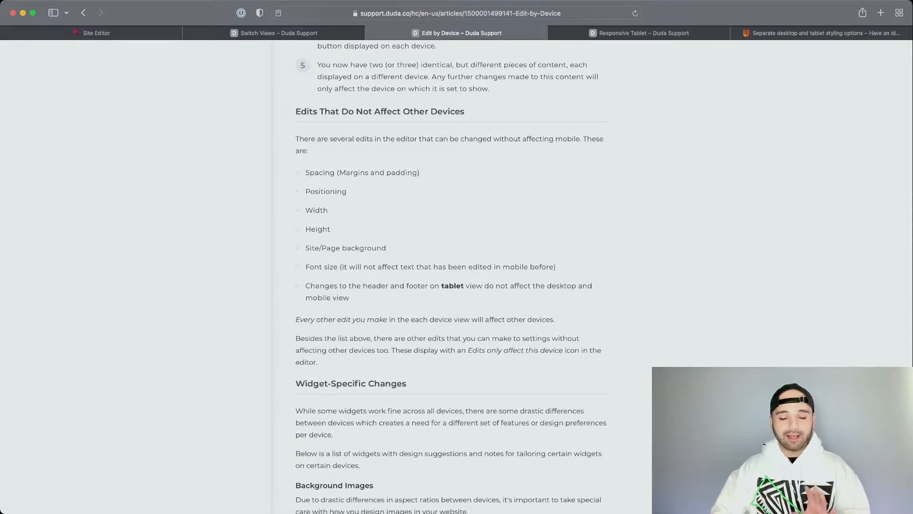
pyautogui.scroll(-1, 452, 276)
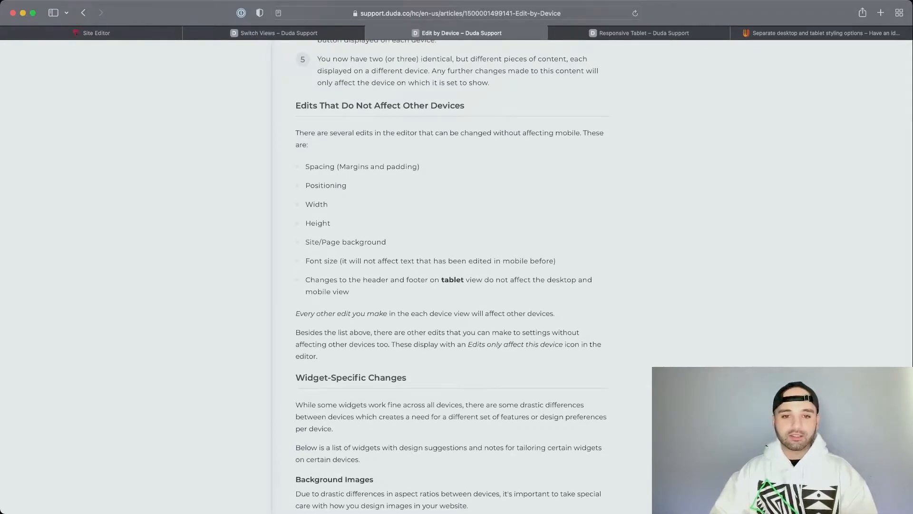
pyautogui.moveTo(306, 261); pyautogui.dragTo(557, 261)
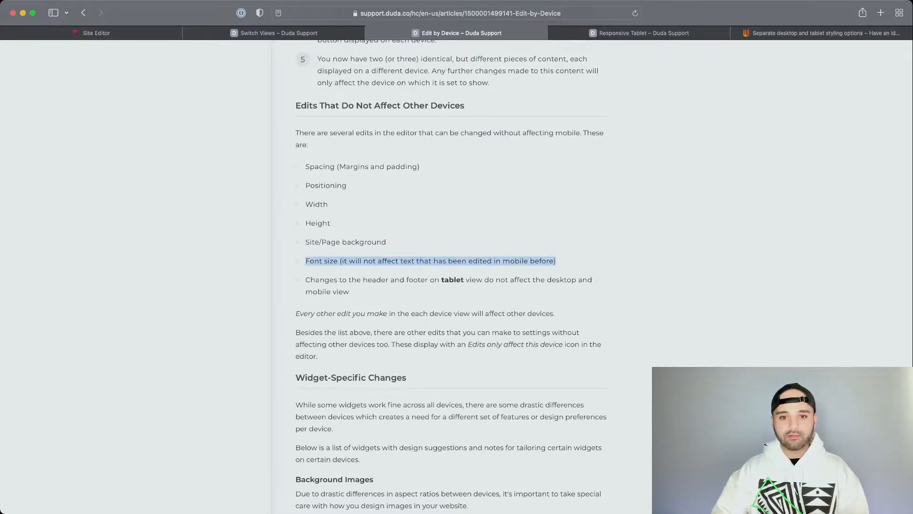
pyautogui.scroll(-3, 452, 276)
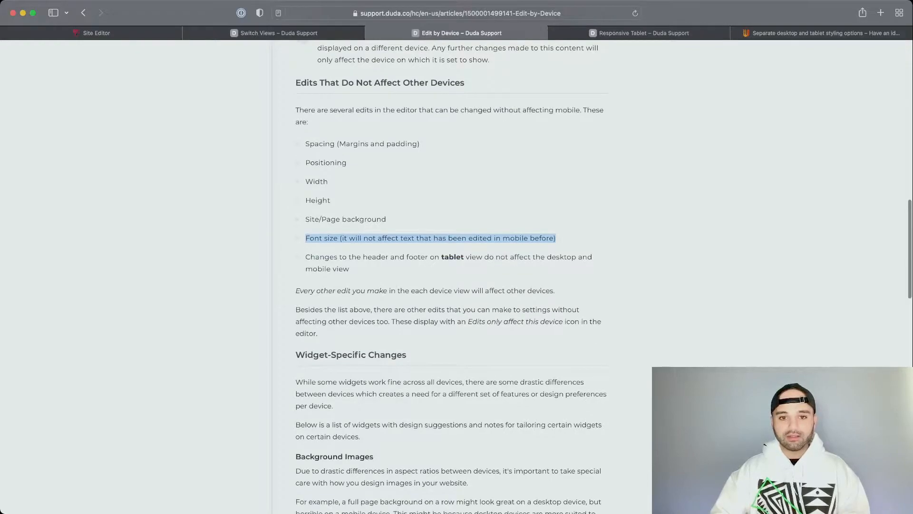
pyautogui.moveTo(336, 302); pyautogui.dragTo(389, 322)
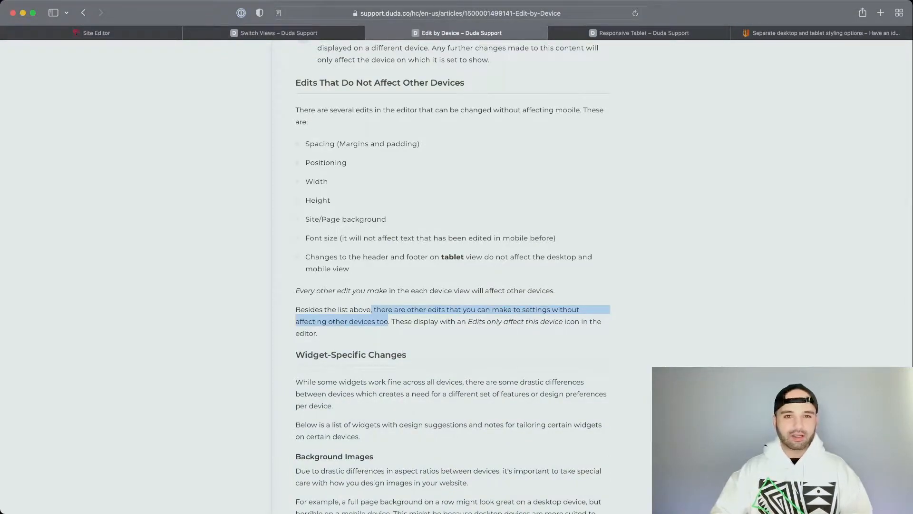
pyautogui.click(388, 322)
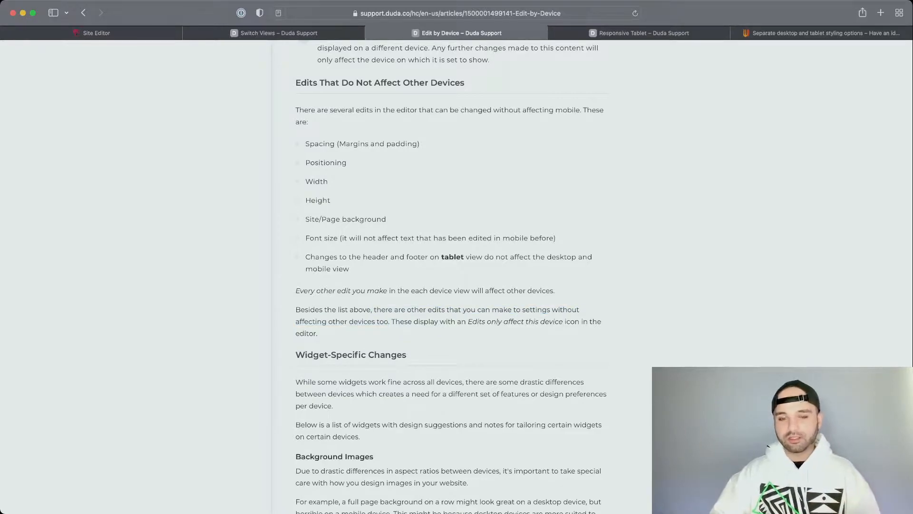
# Open the Responsive Tablet article and highlight its opening sentence about iPads displaying the same view as desktop.
pyautogui.click(644, 33)
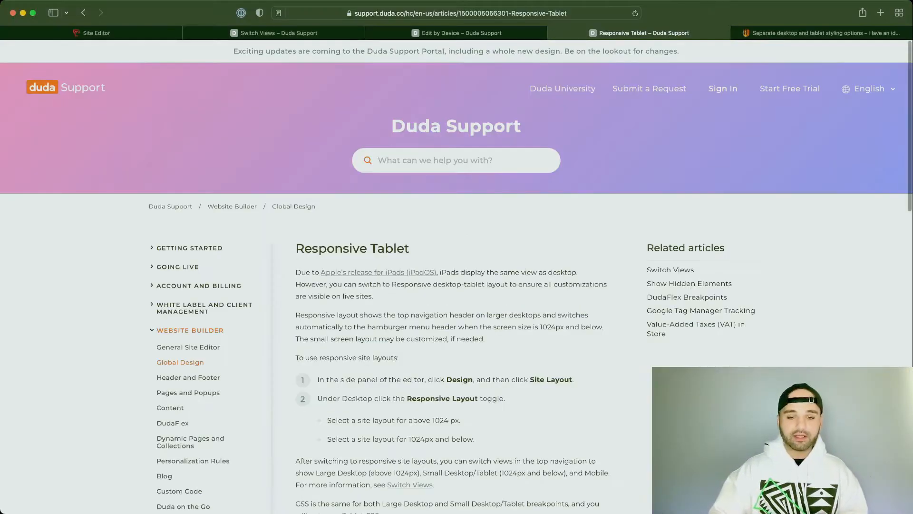
pyautogui.scroll(-3, 456, 276)
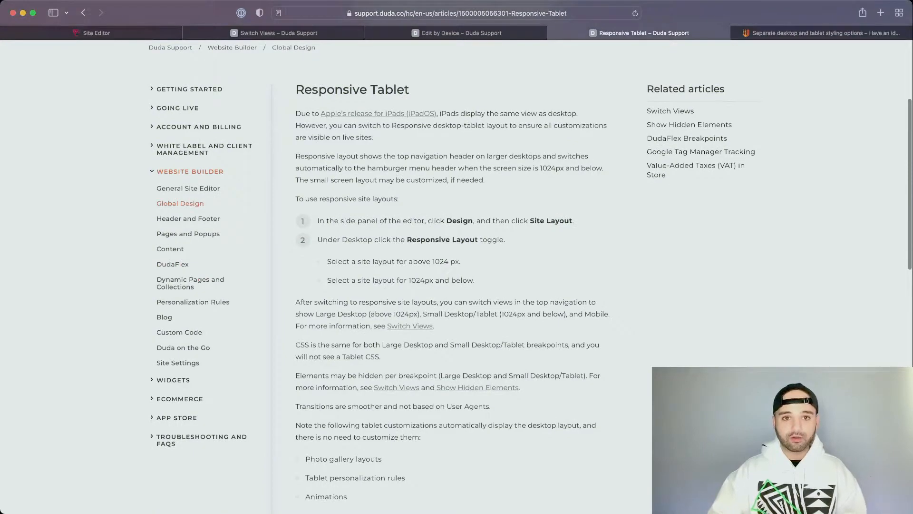
pyautogui.moveTo(296, 113); pyautogui.dragTo(576, 113)
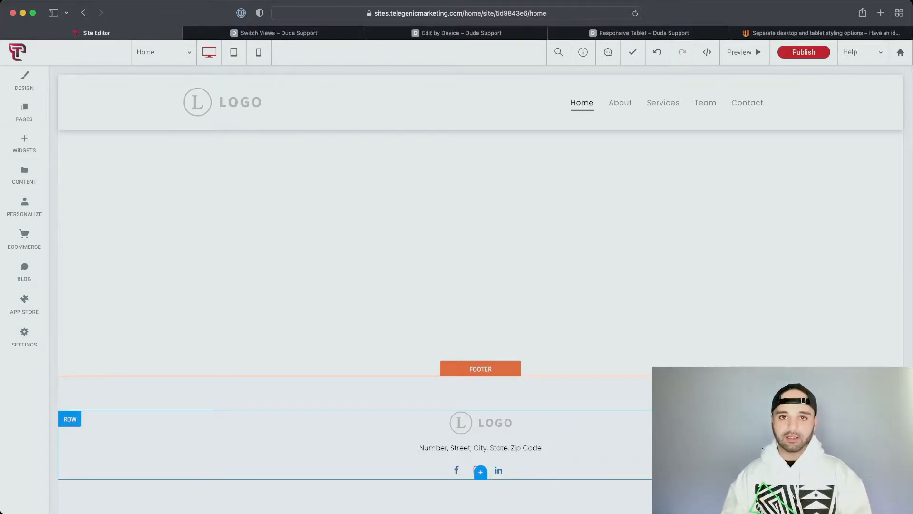
# In the site editor, add the Text & Image section with the coffee and flower photos to the empty Home page body.
pyautogui.click(480, 280)
pyautogui.click(500, 279)
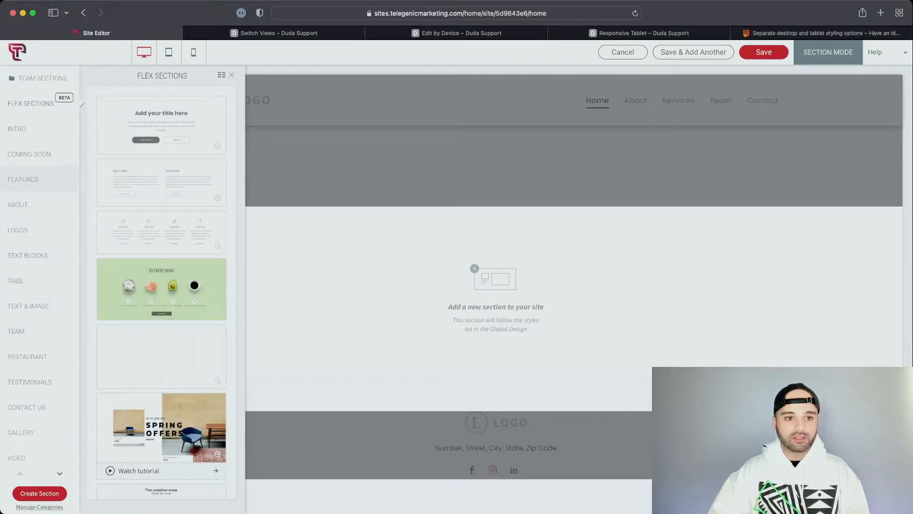
pyautogui.click(28, 306)
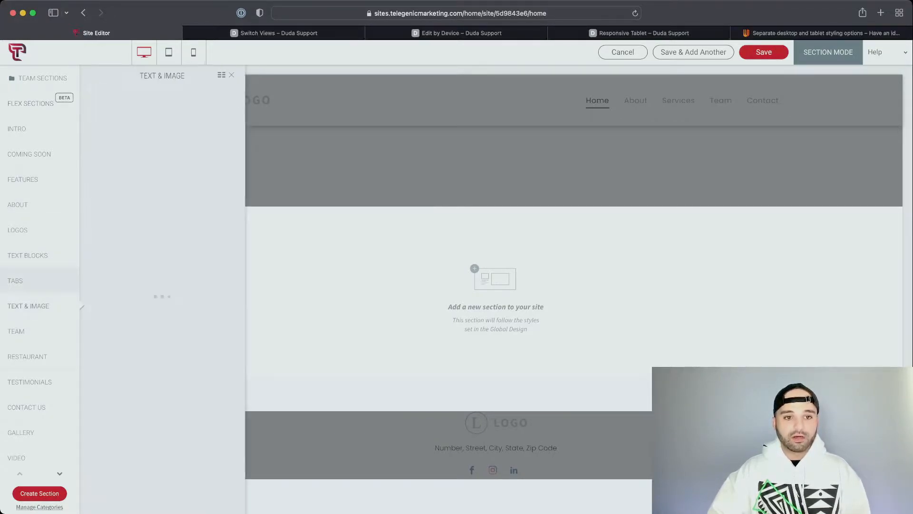
pyautogui.scroll(-10, 162, 292)
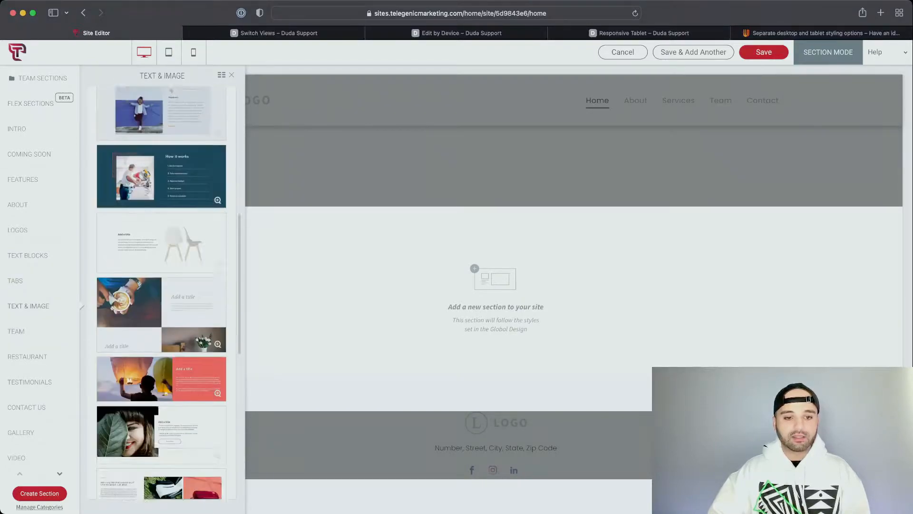
pyautogui.scroll(-2, 162, 293)
pyautogui.click(161, 244)
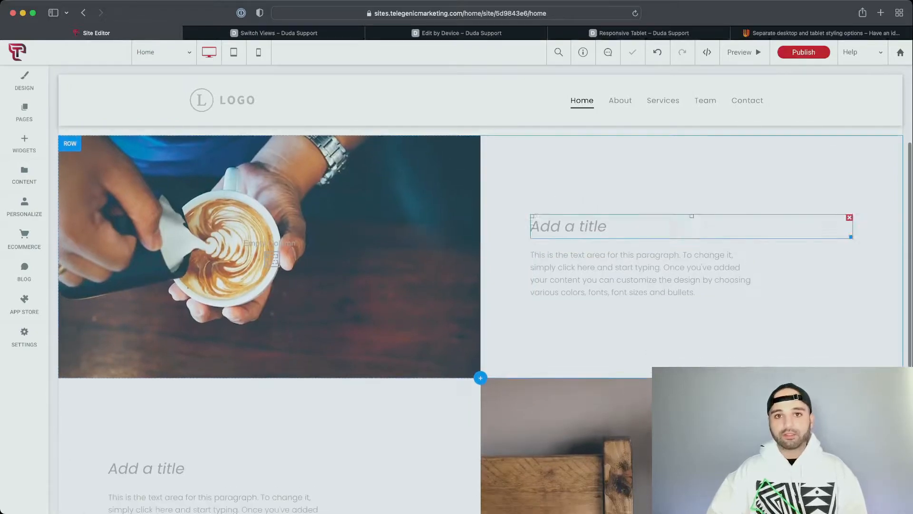
# Examine the new section's alternating image and text rows in desktop view and how they stack in mobile view.
pyautogui.scroll(-1, 641, 248)
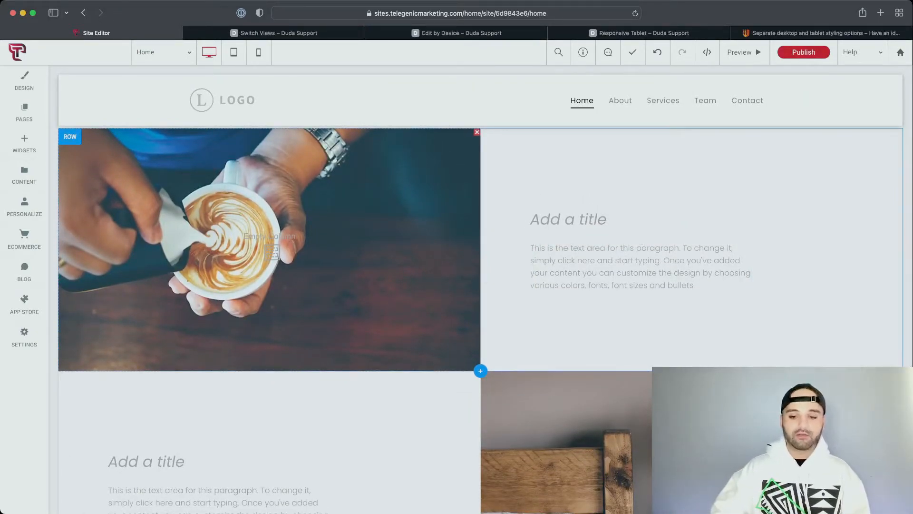
pyautogui.scroll(-3, 481, 318)
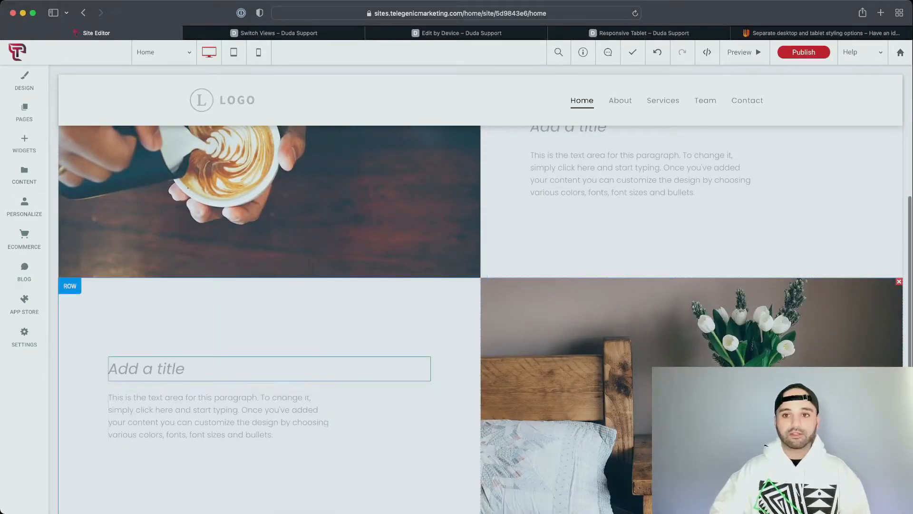
pyautogui.scroll(1, 480, 319)
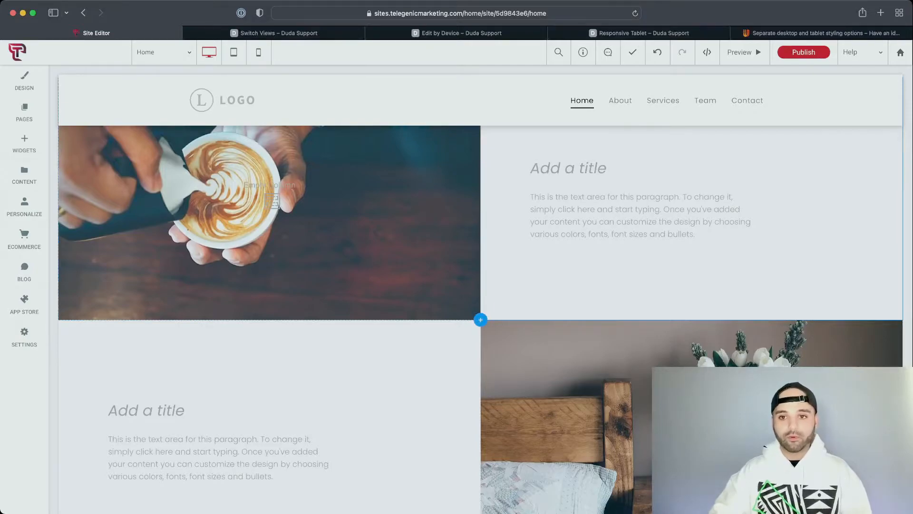
pyautogui.scroll(1, 481, 319)
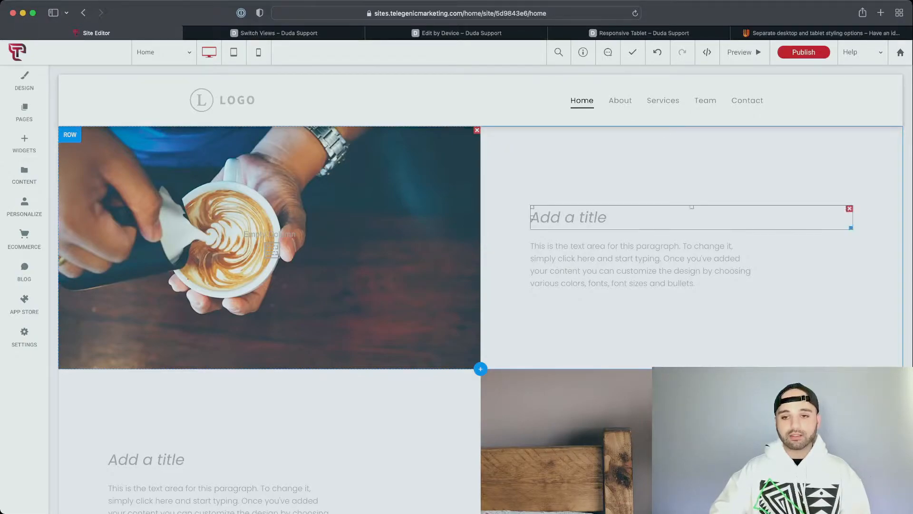
pyautogui.scroll(-3, 690, 214)
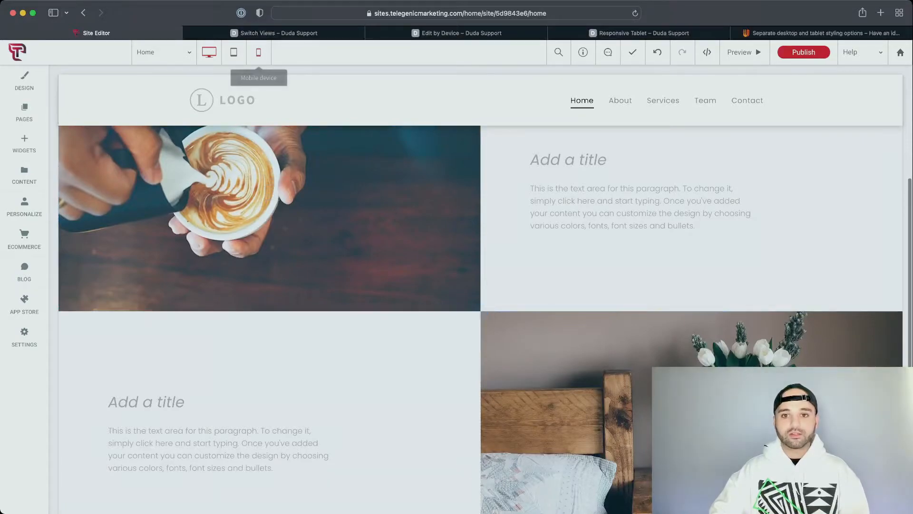
pyautogui.click(258, 52)
pyautogui.scroll(-5, 480, 323)
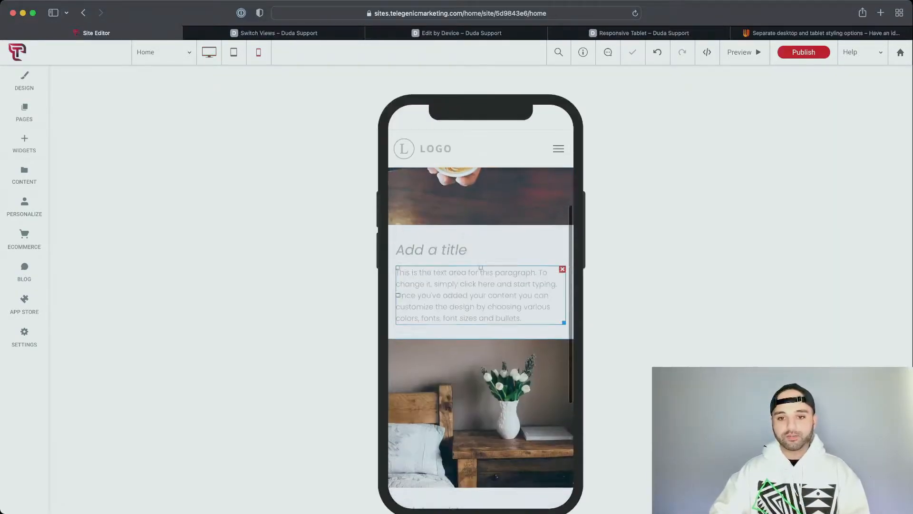
# Turn off Reverse column order in the mobile row design of the second row, the one with the flower photo.
pyautogui.click(400, 252)
pyautogui.click(412, 272)
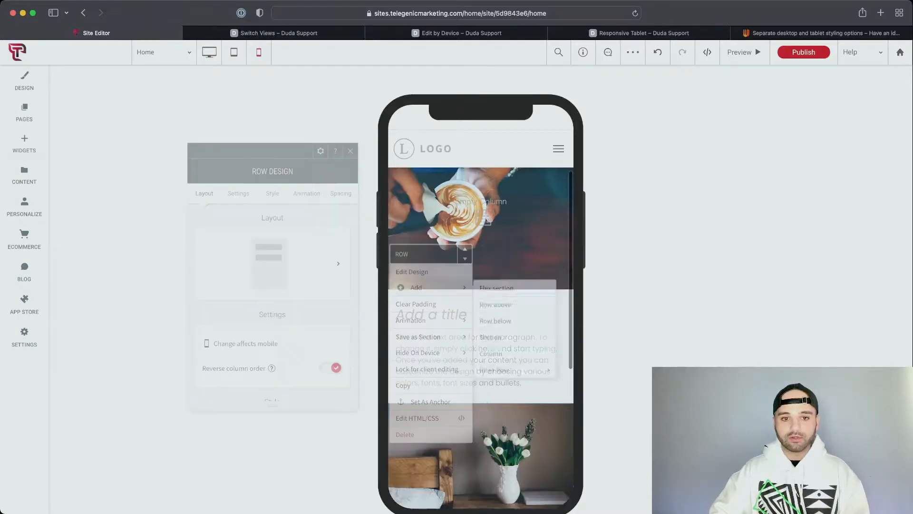
pyautogui.click(331, 368)
pyautogui.click(350, 151)
# In mobile view, move the flower photo column left so the photo comes before the text in its row.
pyautogui.scroll(2, 485, 273)
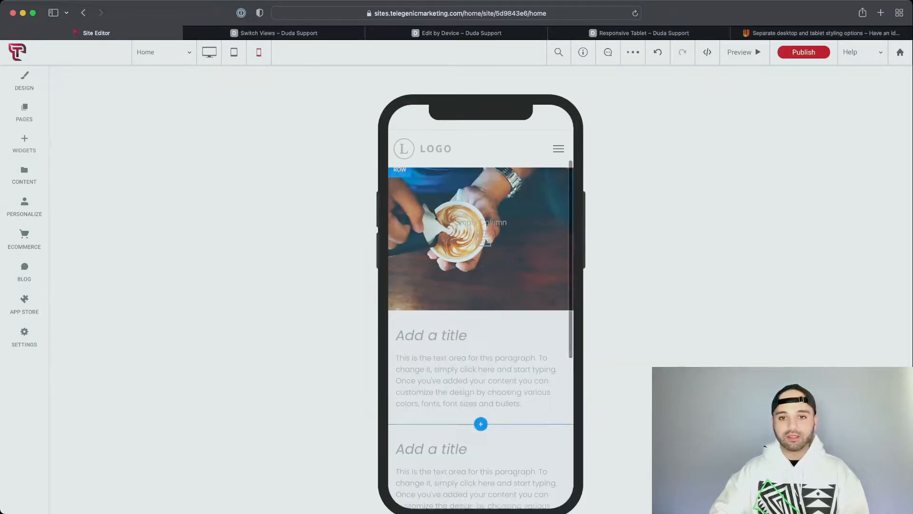
pyautogui.scroll(-1, 486, 273)
pyautogui.scroll(-4, 481, 276)
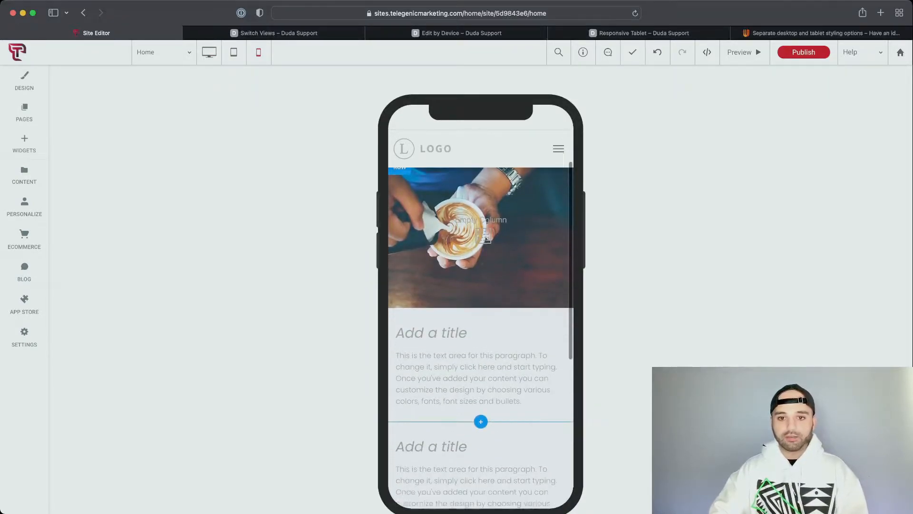
pyautogui.scroll(-3, 481, 286)
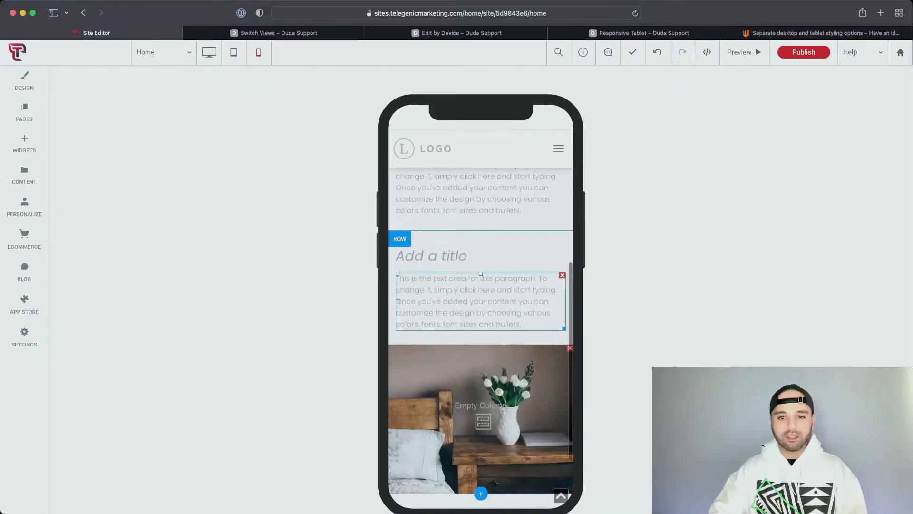
pyautogui.scroll(1, 481, 285)
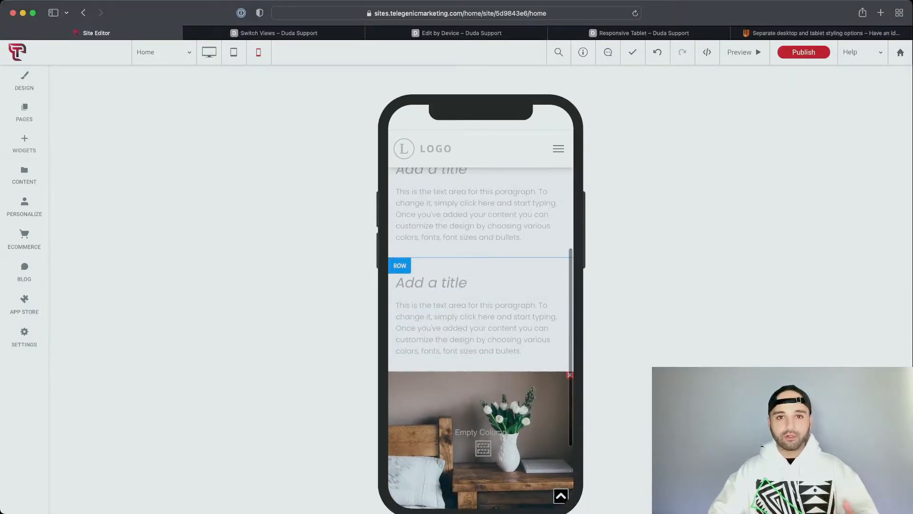
pyautogui.scroll(1, 428, 366)
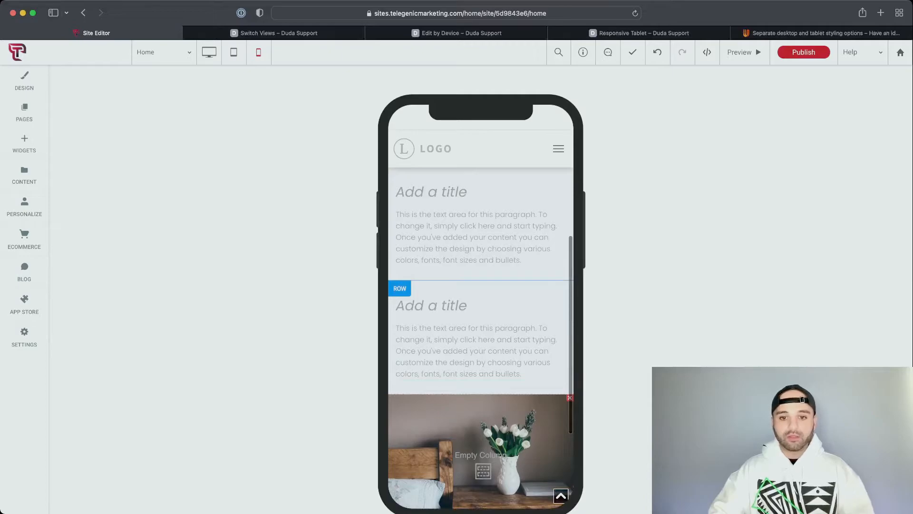
pyautogui.rightClick(417, 404)
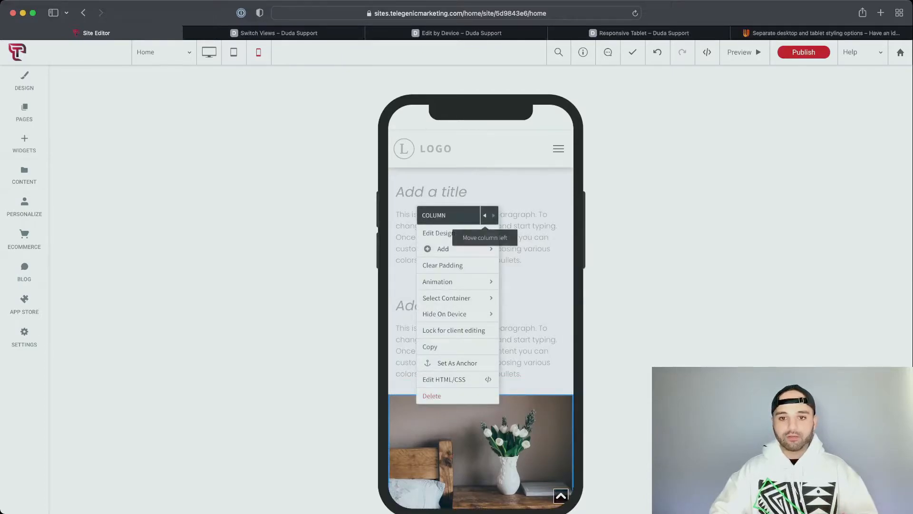
pyautogui.click(485, 215)
pyautogui.scroll(3, 481, 333)
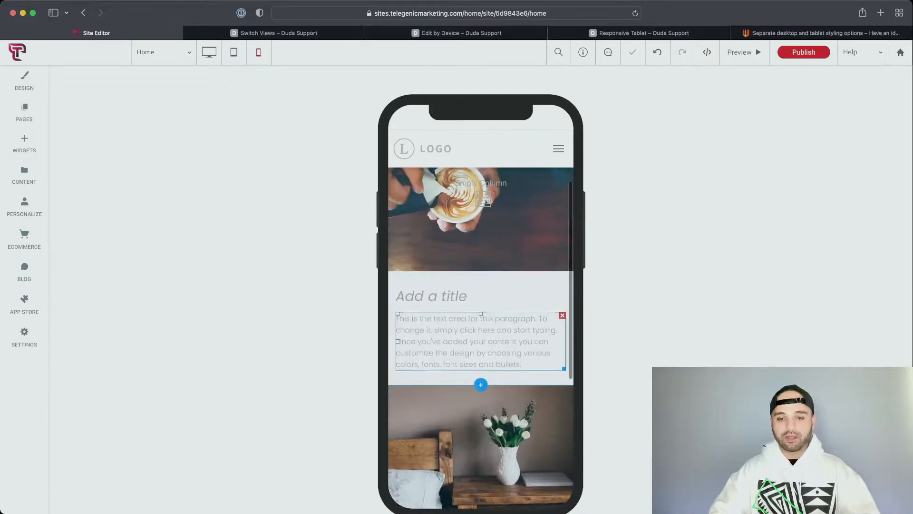
# In desktop view, move the flower photo column back to the right of the text in the second row.
pyautogui.click(209, 52)
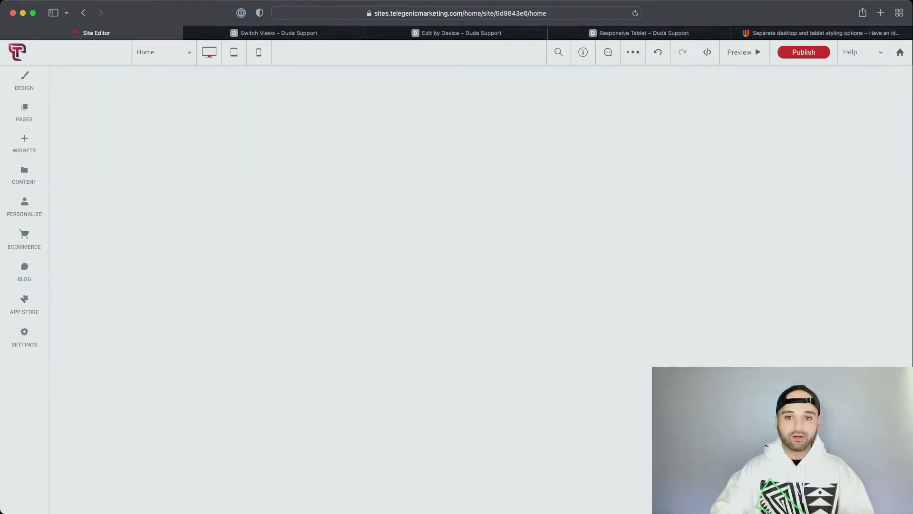
pyautogui.scroll(-6, 404, 267)
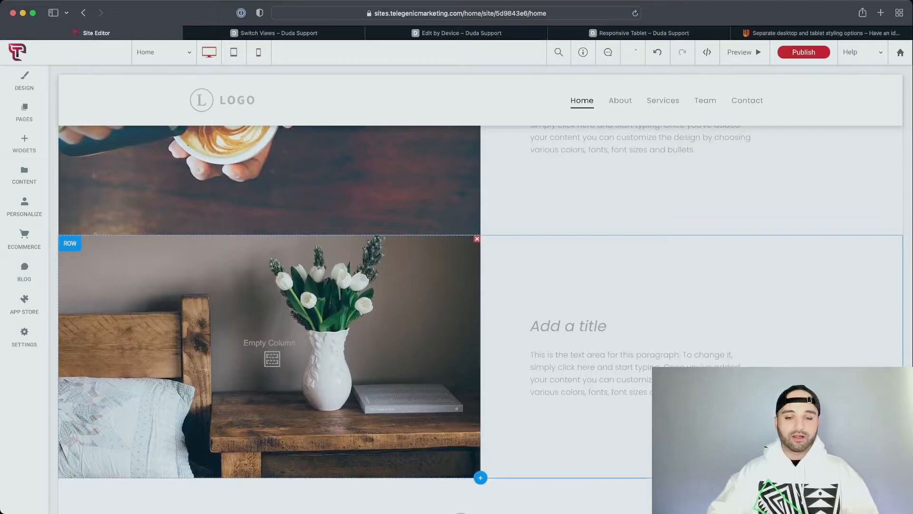
pyautogui.rightClick(105, 258)
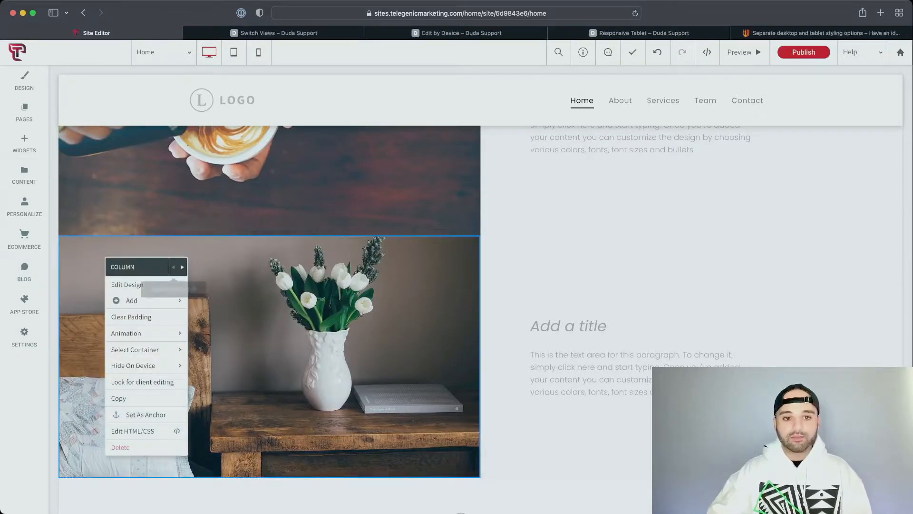
pyautogui.click(182, 267)
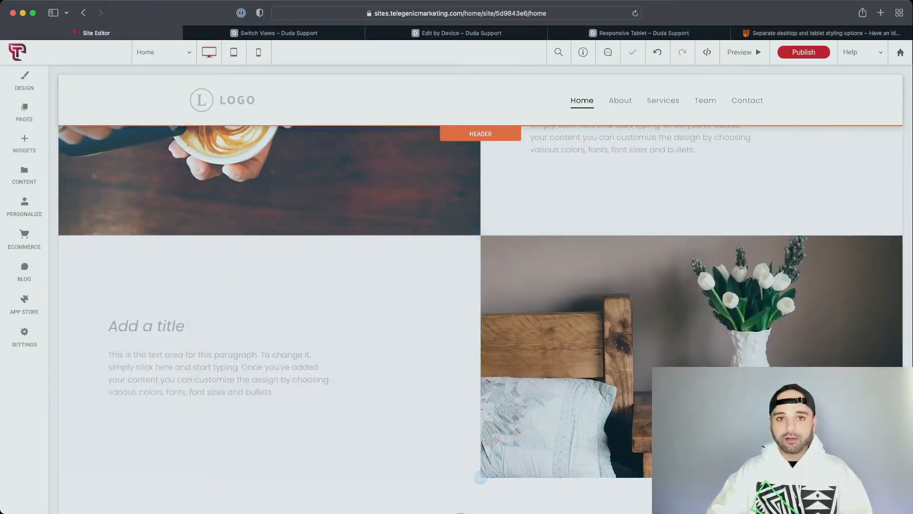
# In mobile view, turn on Reverse column order in the row design of the second row with the flower photo.
pyautogui.click(258, 52)
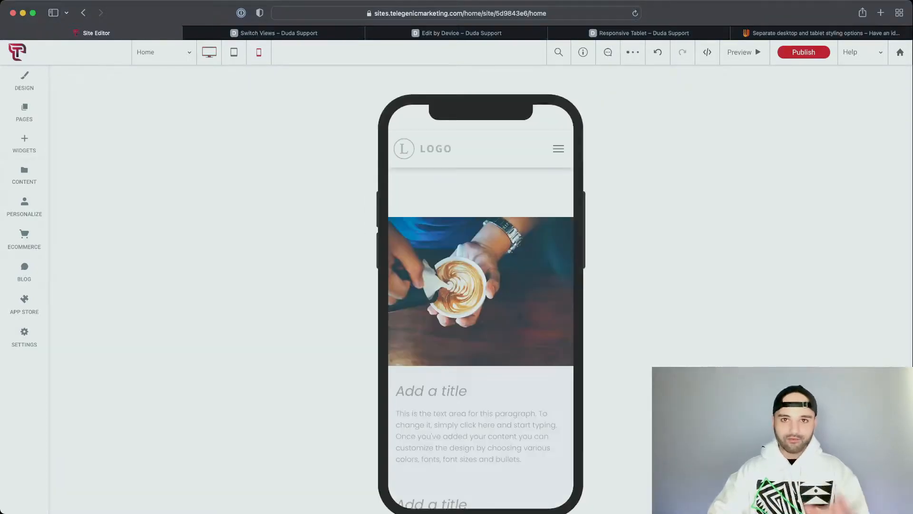
pyautogui.scroll(-5, 481, 286)
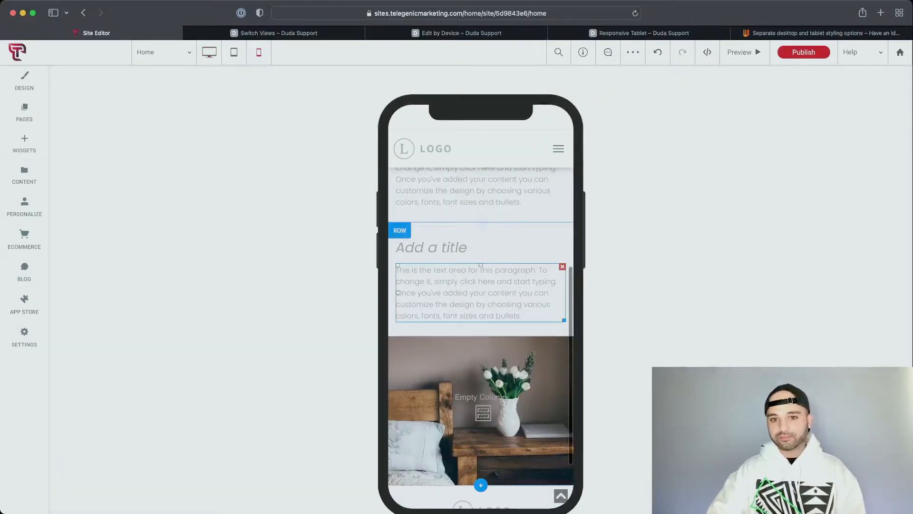
pyautogui.click(400, 230)
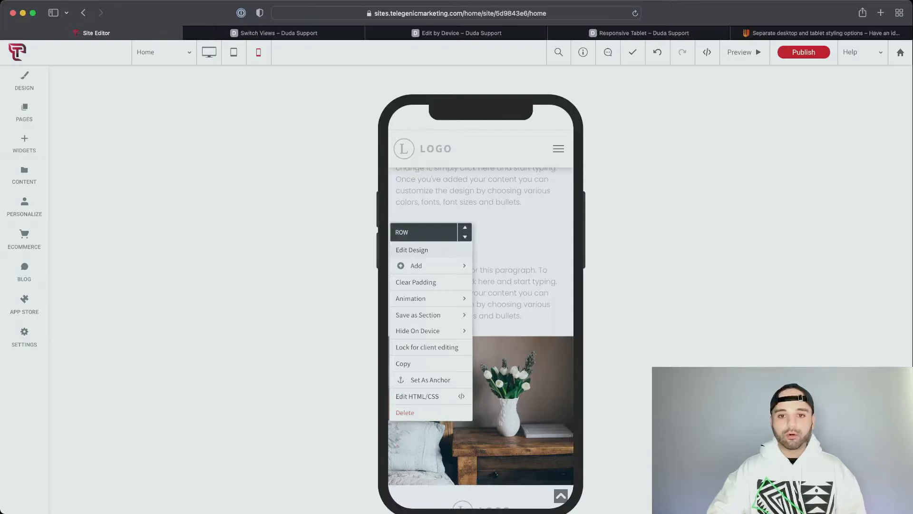
pyautogui.click(412, 250)
pyautogui.scroll(-2, 272, 304)
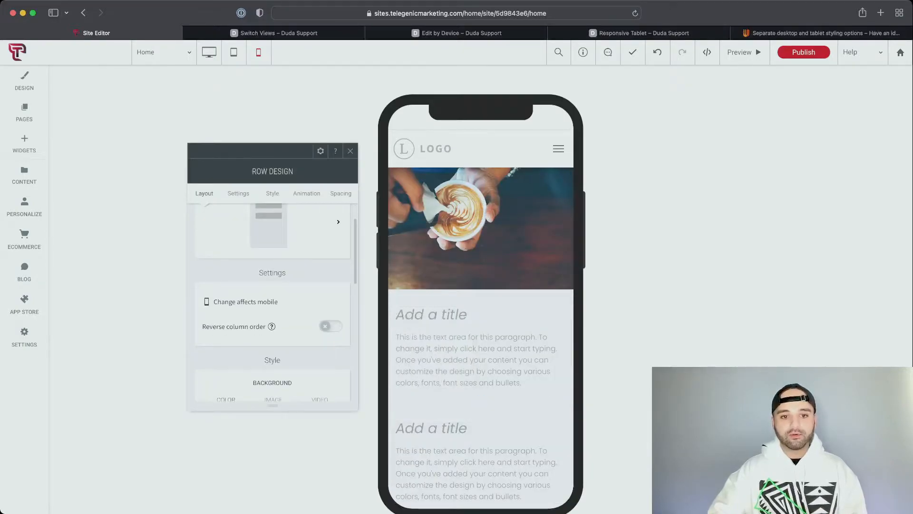
pyautogui.click(331, 325)
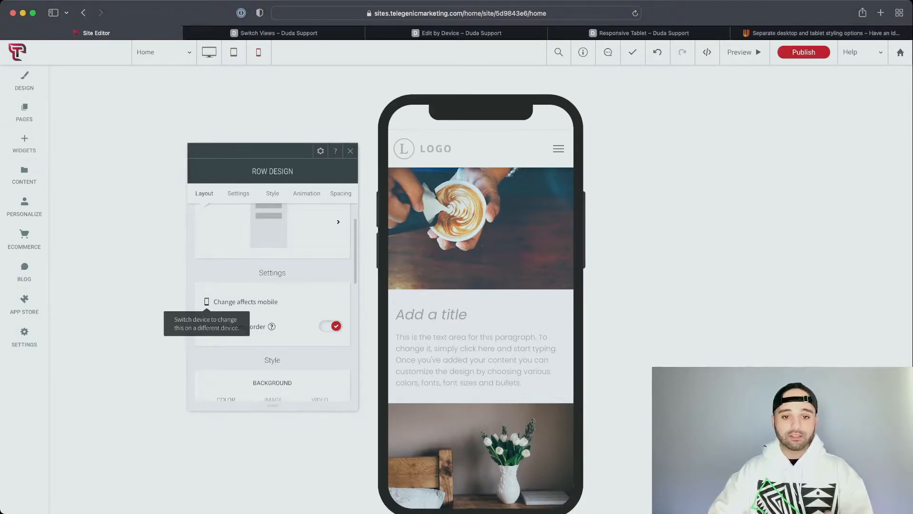
# Compare which devices the row design's settings and spacing affect in mobile view and in desktop view.
pyautogui.click(239, 194)
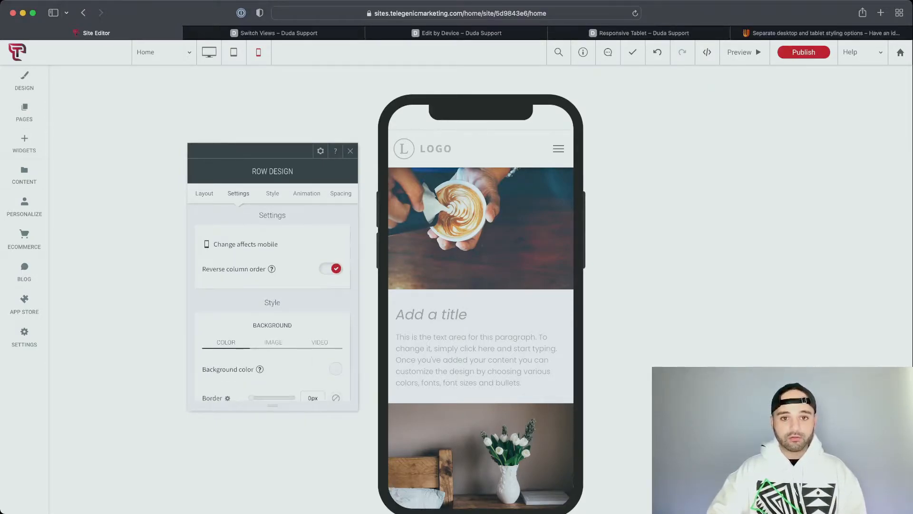
pyautogui.click(341, 193)
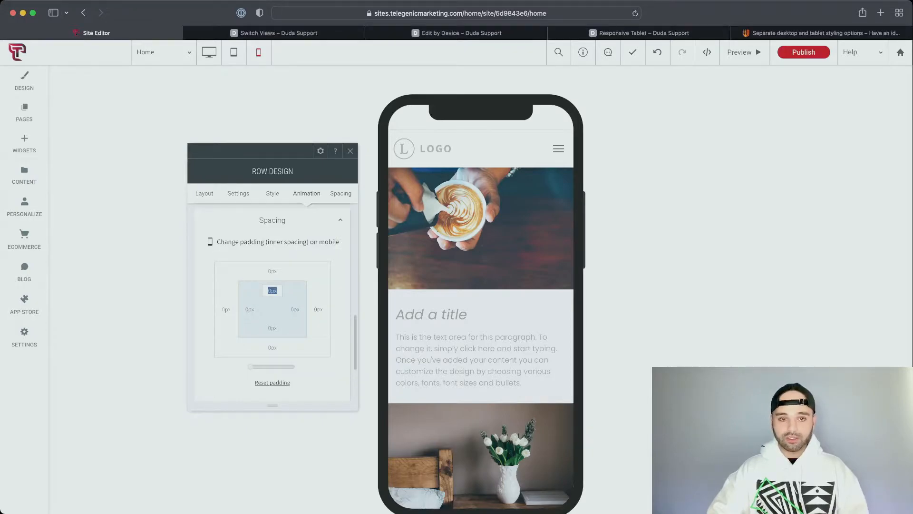
pyautogui.moveTo(210, 242)
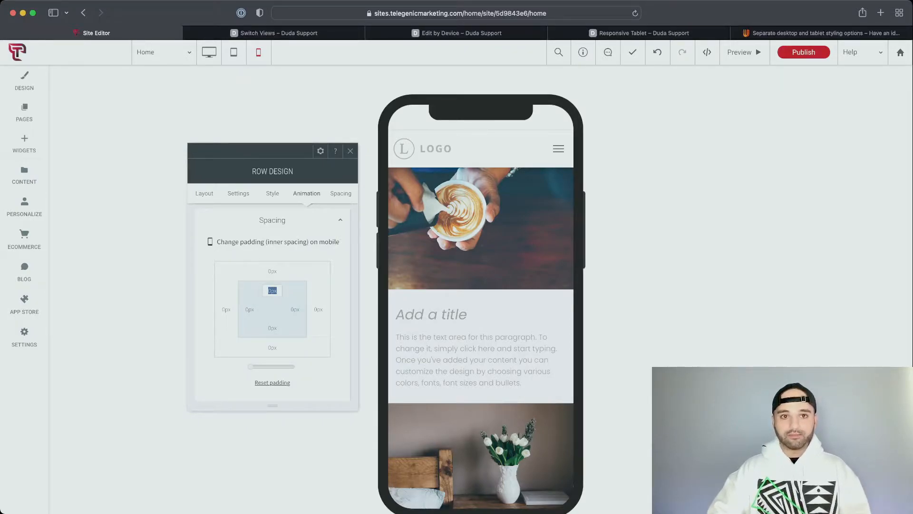
pyautogui.click(209, 52)
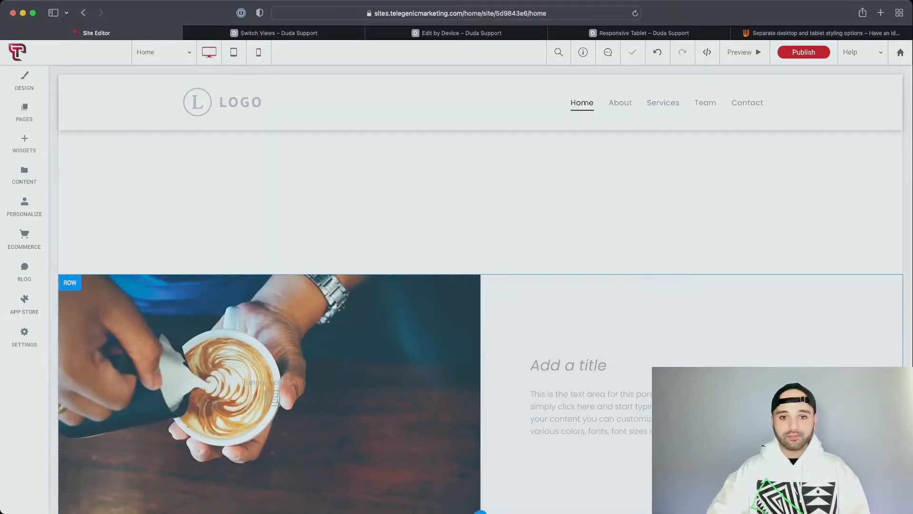
pyautogui.scroll(1, 72, 289)
pyautogui.click(70, 287)
pyautogui.click(82, 307)
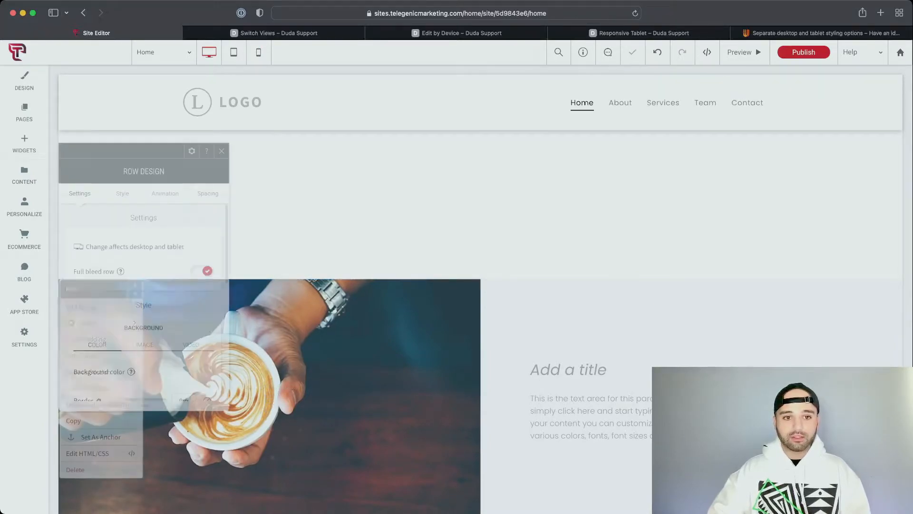
pyautogui.scroll(-6, 144, 301)
pyautogui.click(143, 300)
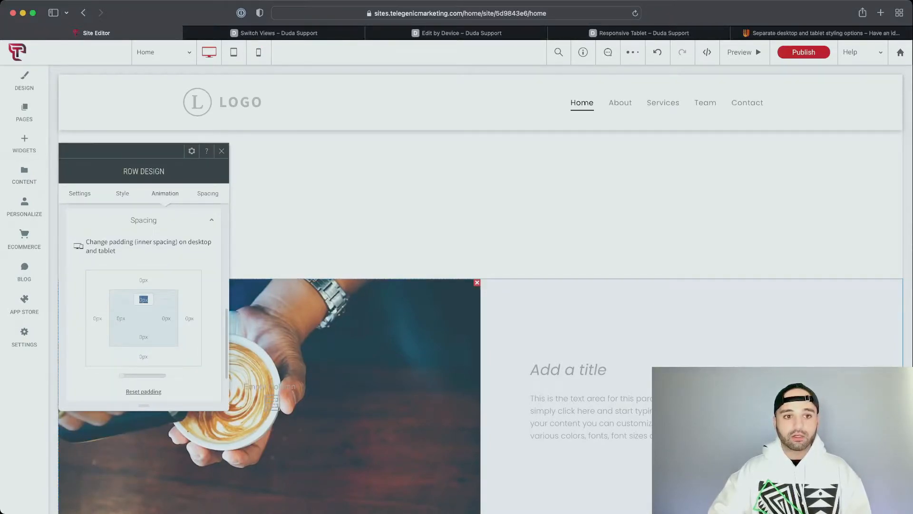
pyautogui.moveTo(78, 246)
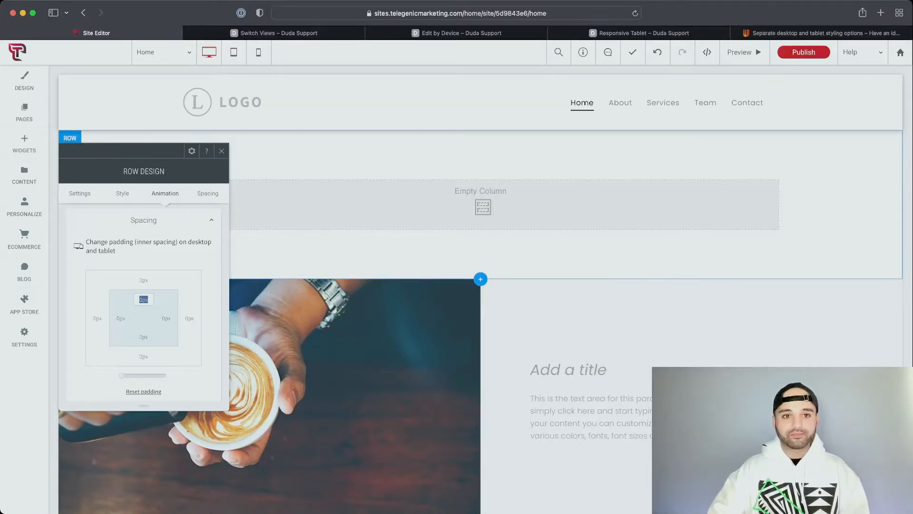
pyautogui.click(221, 150)
# Add a paragraph widget to the empty column above the coffee photo row and keep its default text.
pyautogui.scroll(-4, 304, 309)
pyautogui.scroll(1, 304, 310)
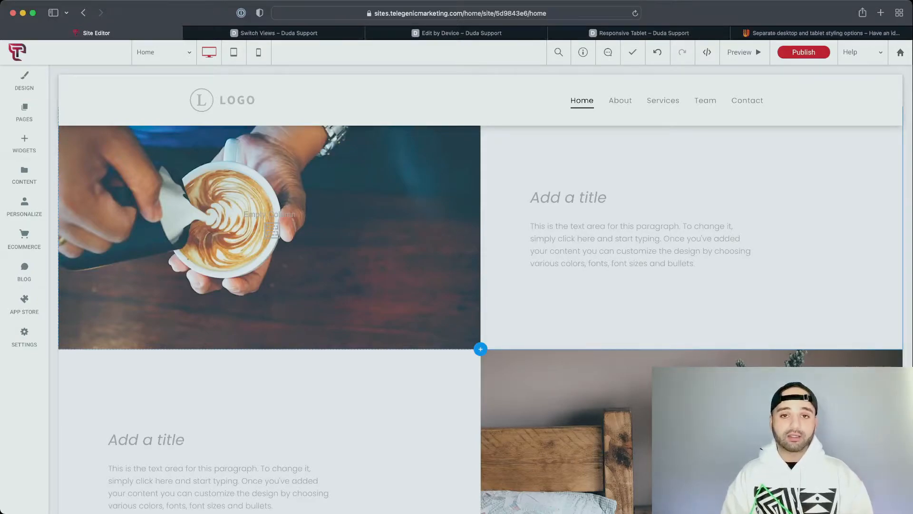
pyautogui.click(480, 349)
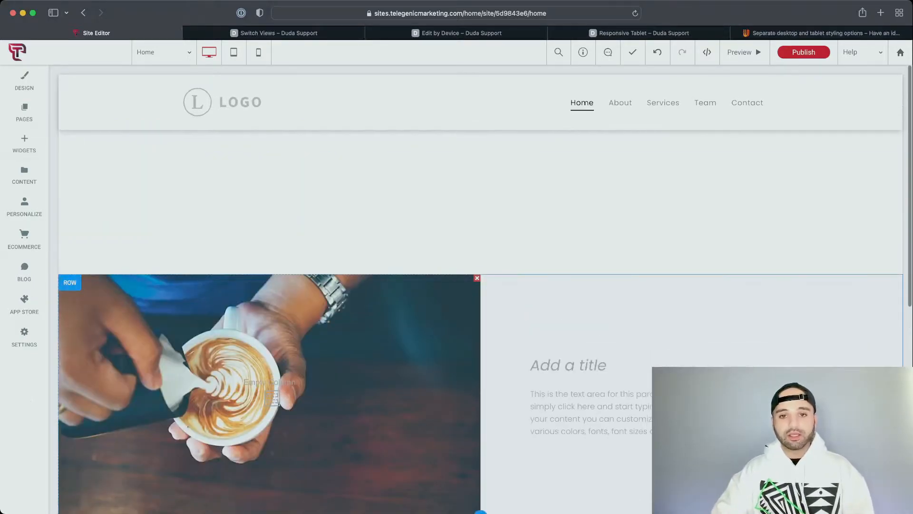
pyautogui.click(25, 144)
pyautogui.moveTo(86, 226); pyautogui.dragTo(481, 199)
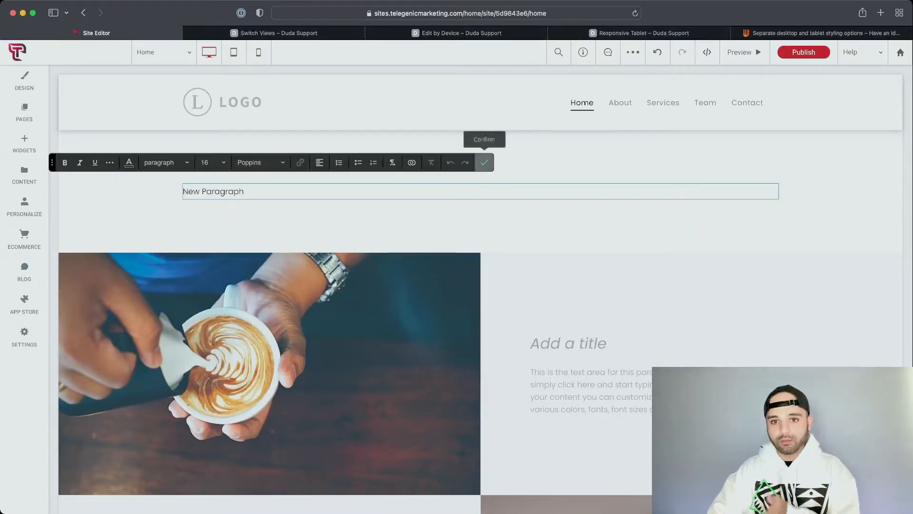
pyautogui.click(484, 163)
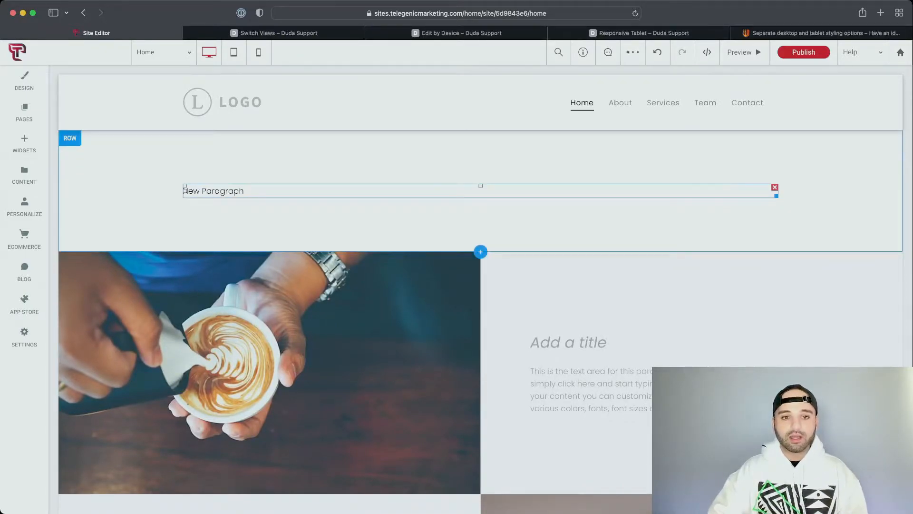
# Check the New Paragraph text's font size in desktop view and in mobile view.
pyautogui.doubleClick(184, 191)
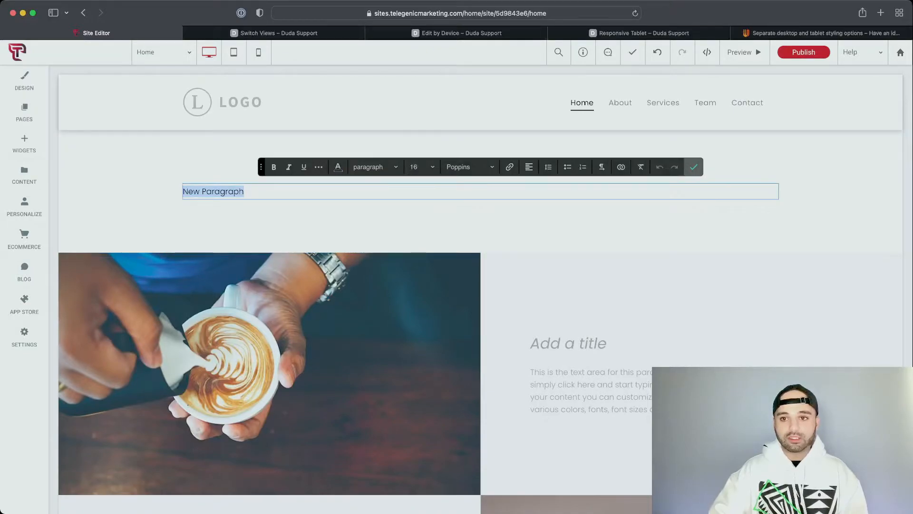
pyautogui.click(694, 167)
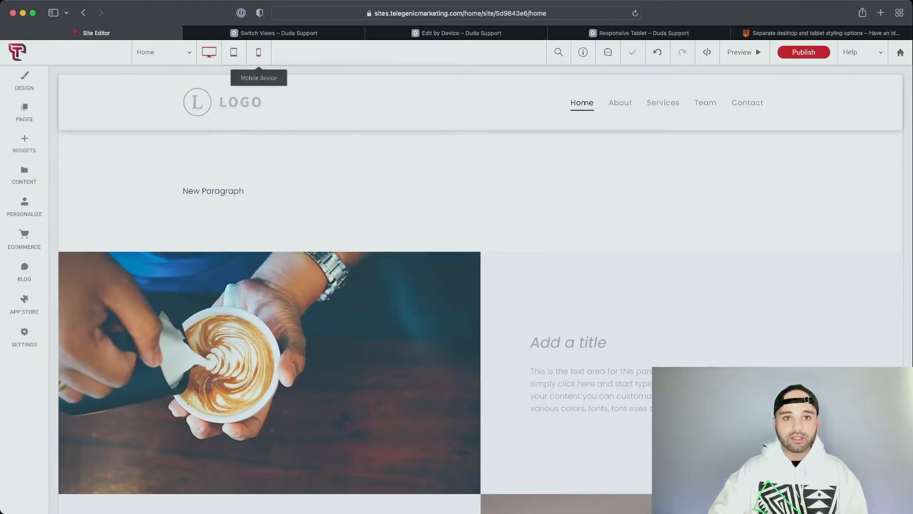
pyautogui.click(258, 52)
pyautogui.click(431, 179)
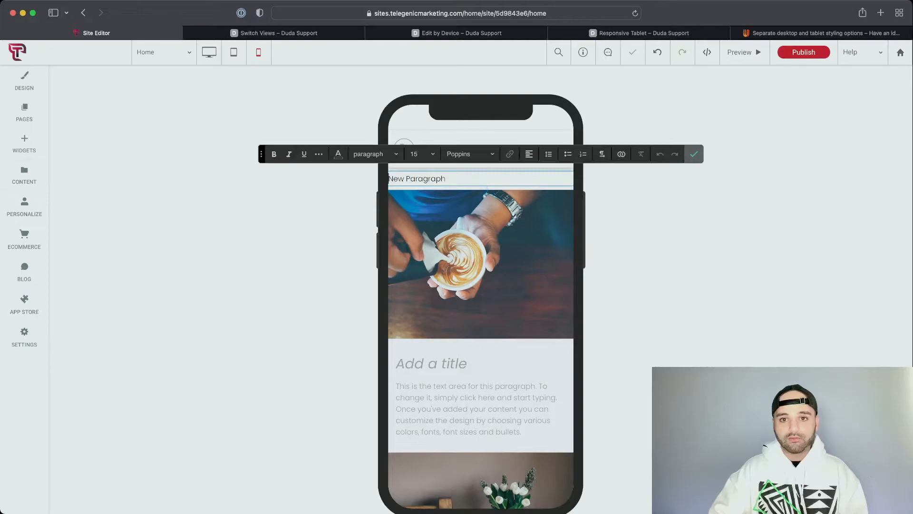
pyautogui.doubleClick(430, 178)
pyautogui.click(728, 148)
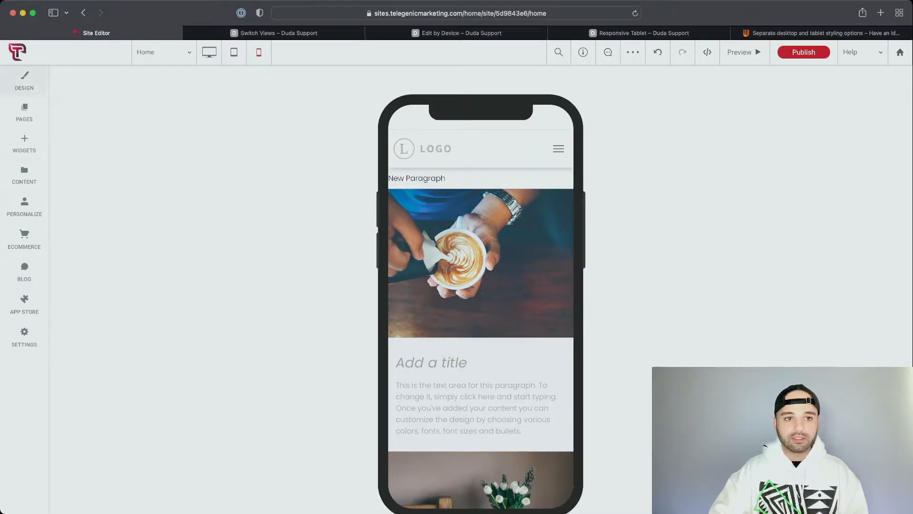
# Compare the Global Text paragraph and H1 font sizes in mobile view and desktop view.
pyautogui.click(21, 81)
pyautogui.click(95, 106)
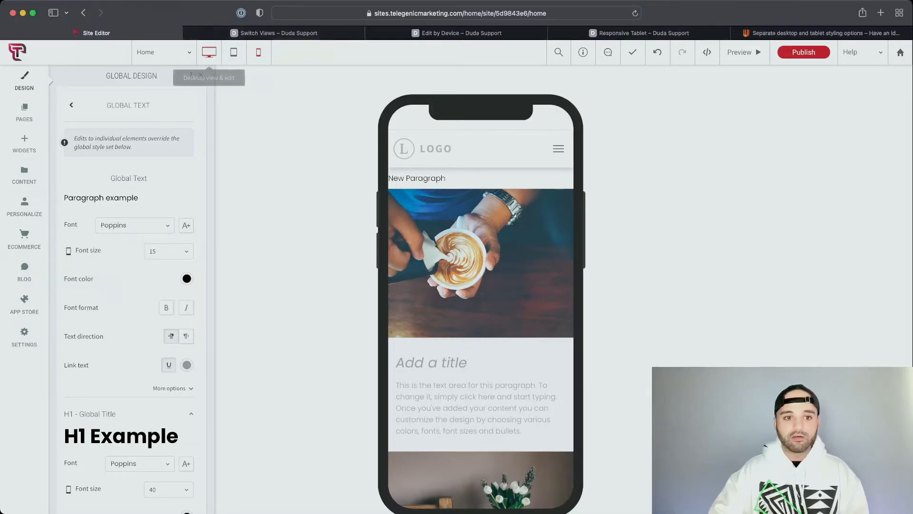
pyautogui.click(209, 52)
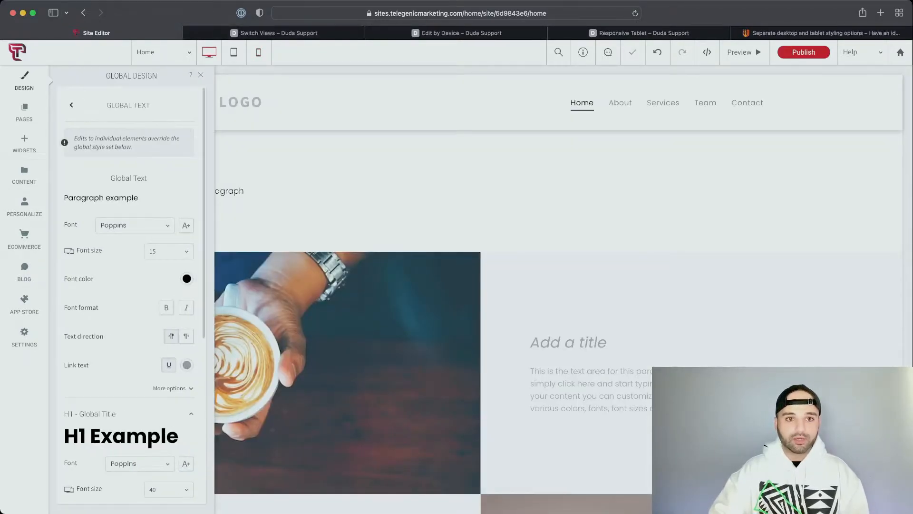
pyautogui.click(200, 75)
pyautogui.click(24, 81)
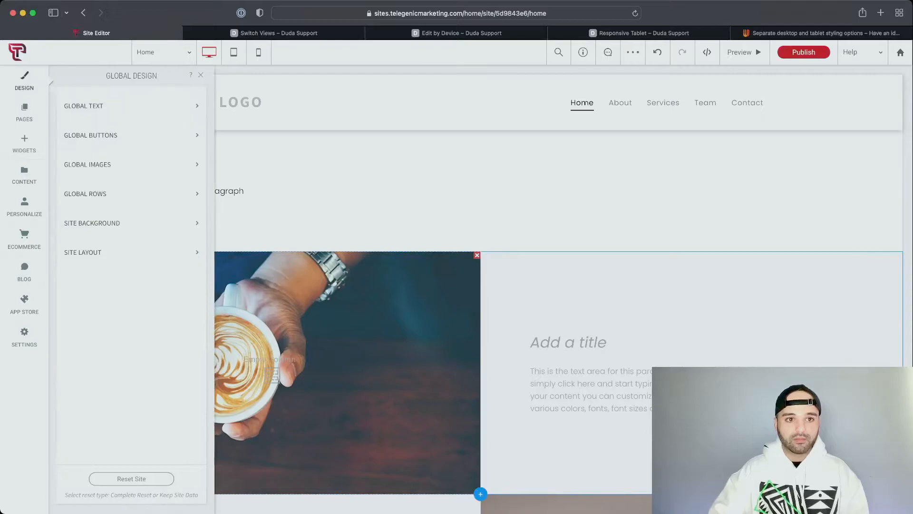
pyautogui.click(95, 106)
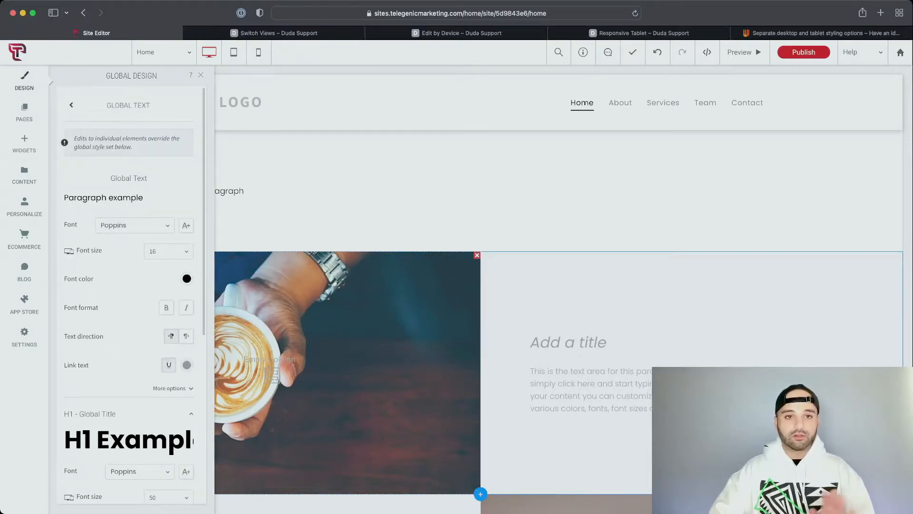
pyautogui.click(201, 75)
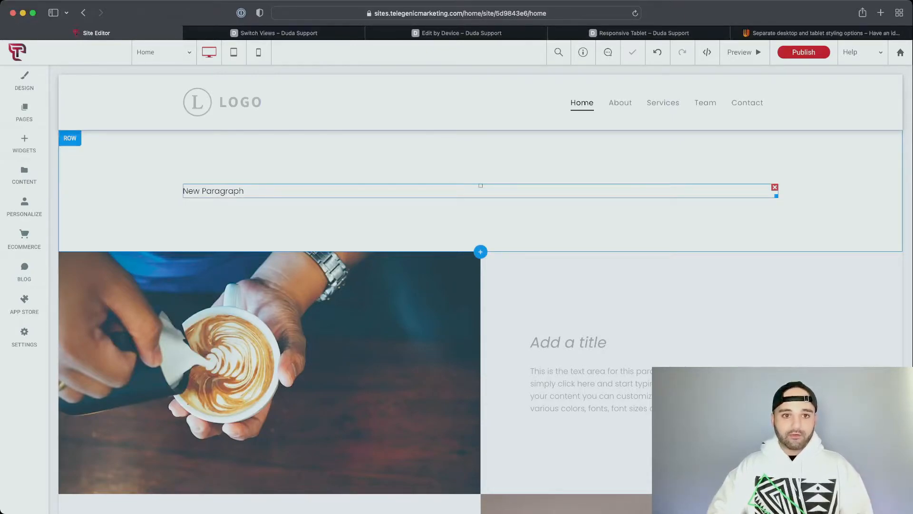
# Set the New Paragraph text's font size to 60 in desktop view.
pyautogui.click(468, 192)
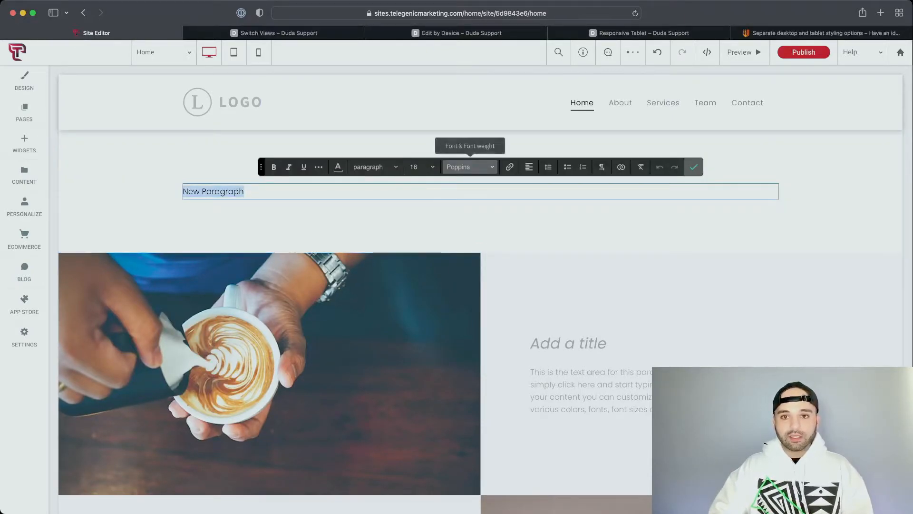
pyautogui.click(421, 167)
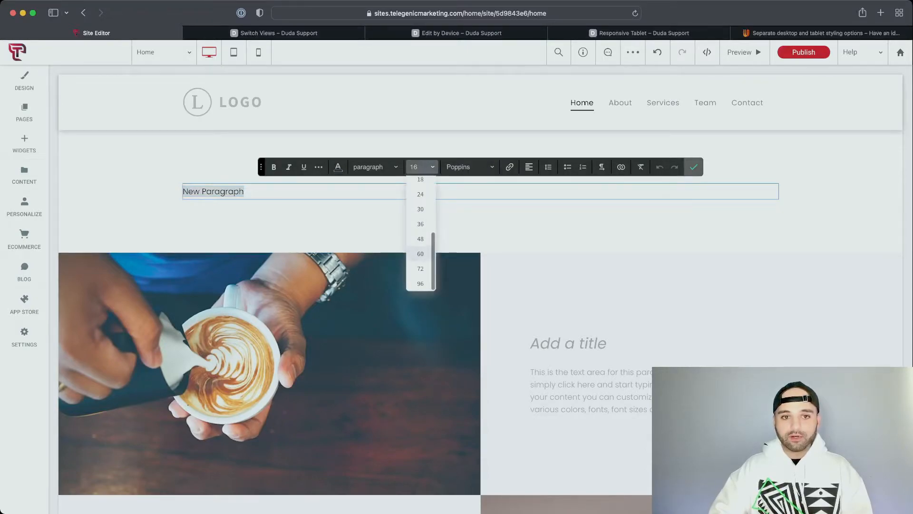
pyautogui.click(420, 283)
pyautogui.click(694, 167)
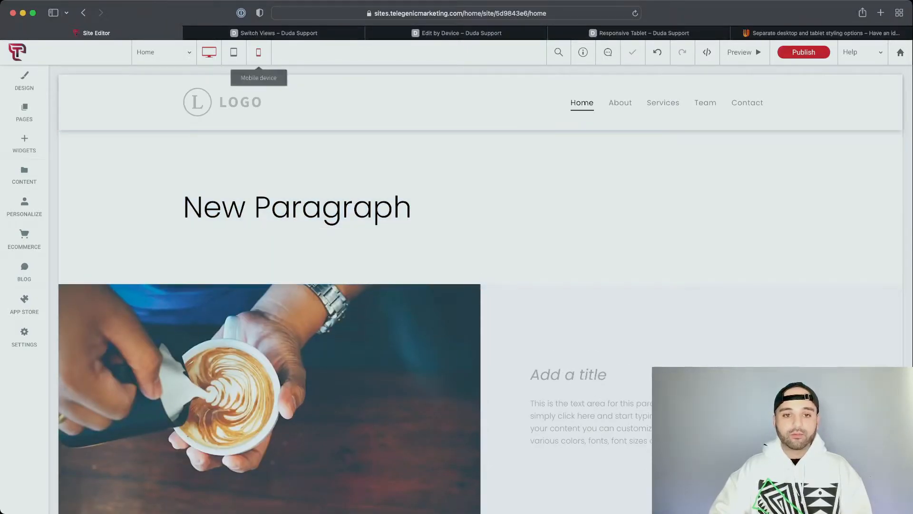
# Pick a font size for the New Paragraph text in mobile view.
pyautogui.click(258, 52)
pyautogui.click(478, 190)
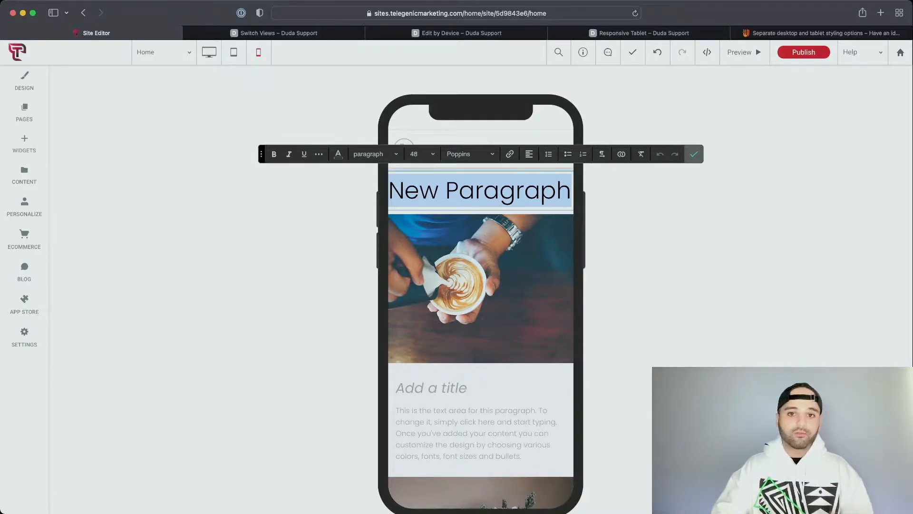
pyautogui.click(419, 154)
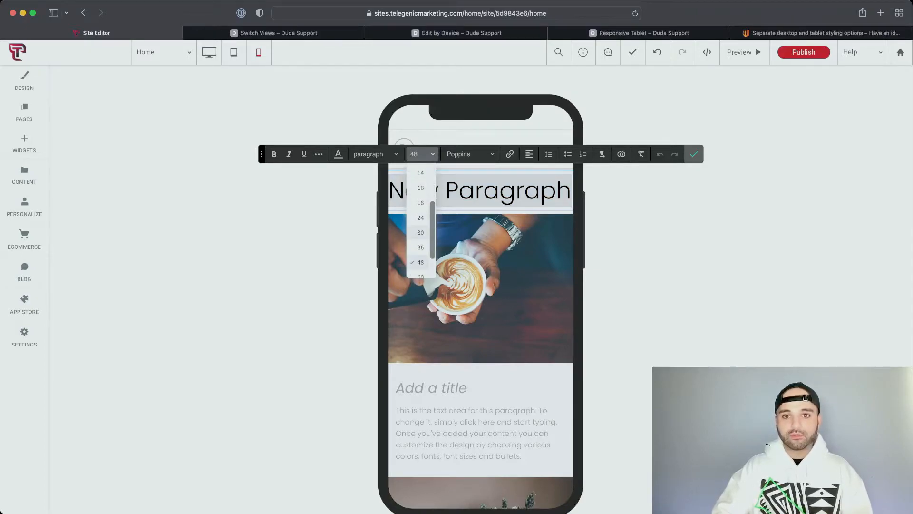
pyautogui.click(421, 269)
pyautogui.click(694, 154)
# In desktop view, set the New Paragraph text's font size to 96.
pyautogui.click(209, 52)
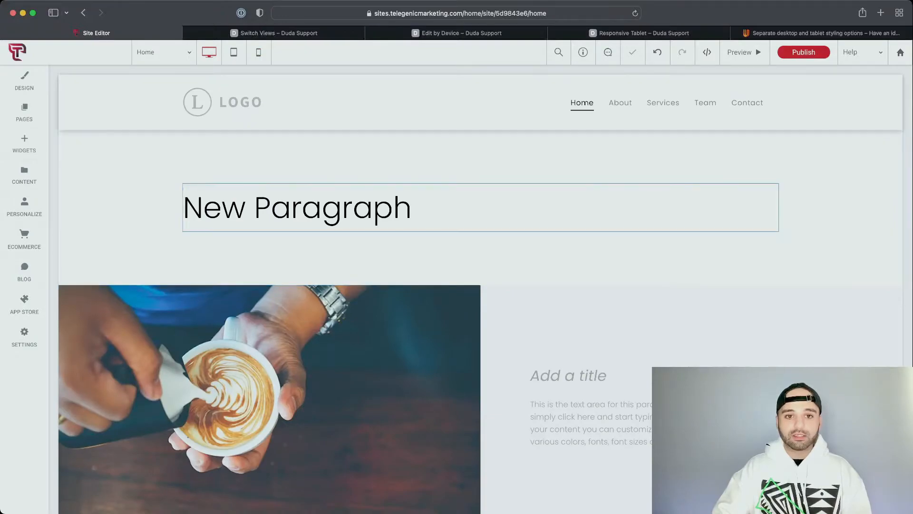
pyautogui.tripleClick(333, 207)
pyautogui.click(694, 167)
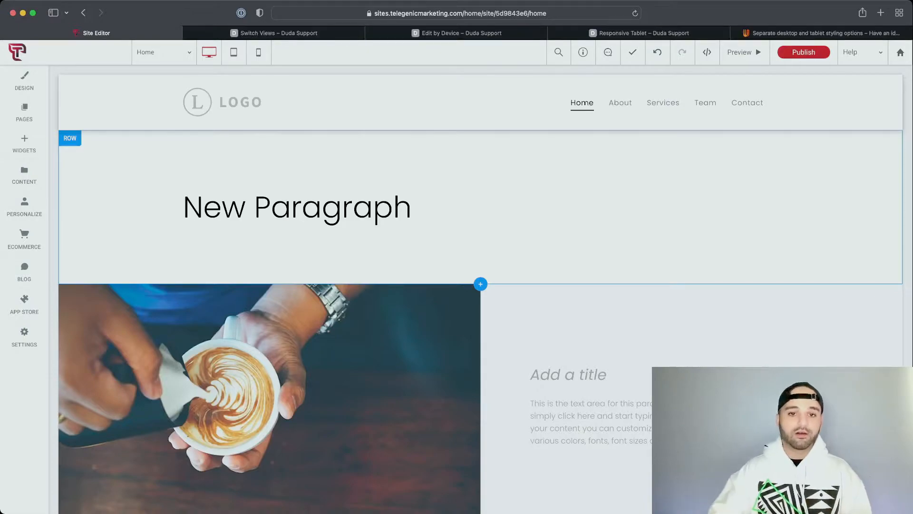
pyautogui.click(371, 207)
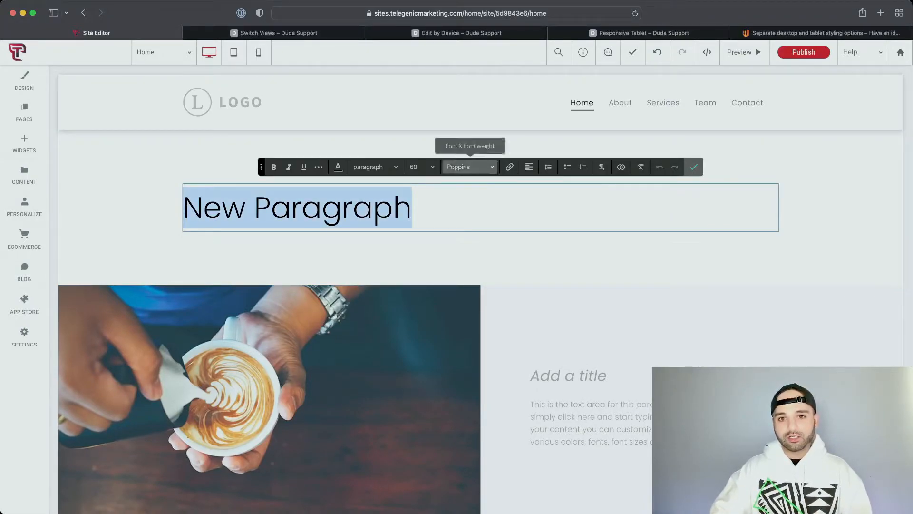
pyautogui.click(422, 167)
pyautogui.scroll(-3, 421, 225)
pyautogui.click(421, 283)
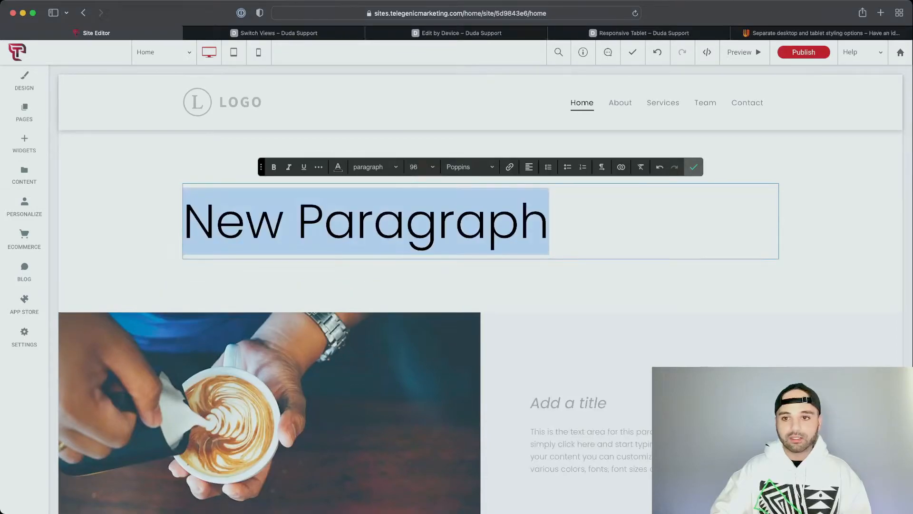
pyautogui.click(693, 166)
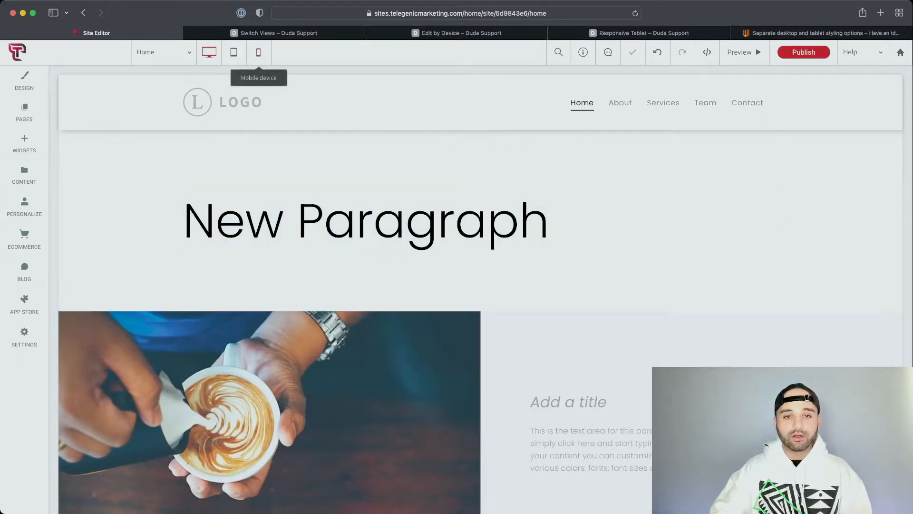
# Set the New Paragraph text's font size to 30 in mobile view.
pyautogui.click(259, 53)
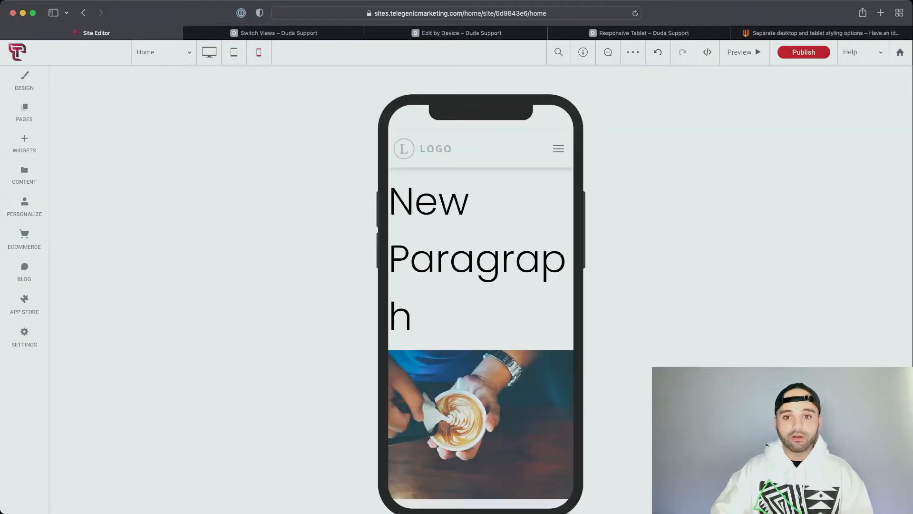
pyautogui.press('super+a')
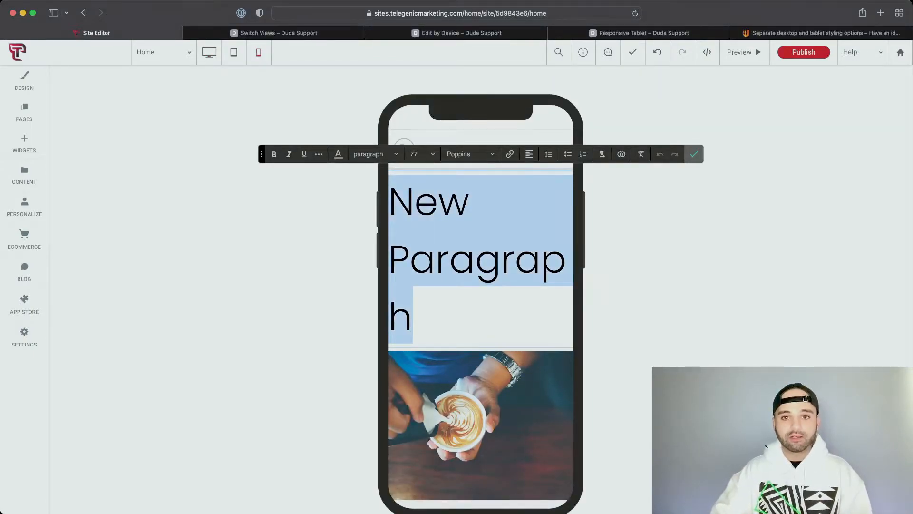
pyautogui.click(413, 154)
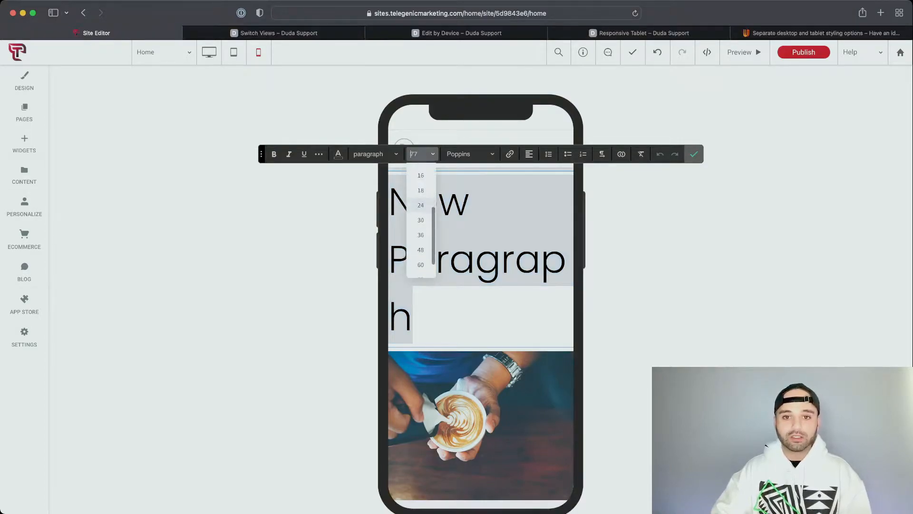
pyautogui.click(420, 205)
pyautogui.click(695, 153)
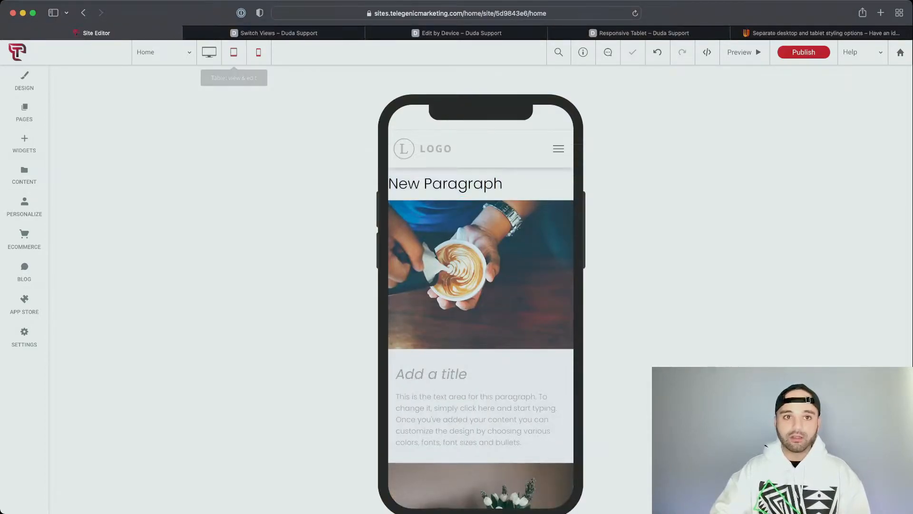
# In desktop view, add a second text block above the existing New Paragraph heading.
pyautogui.click(209, 52)
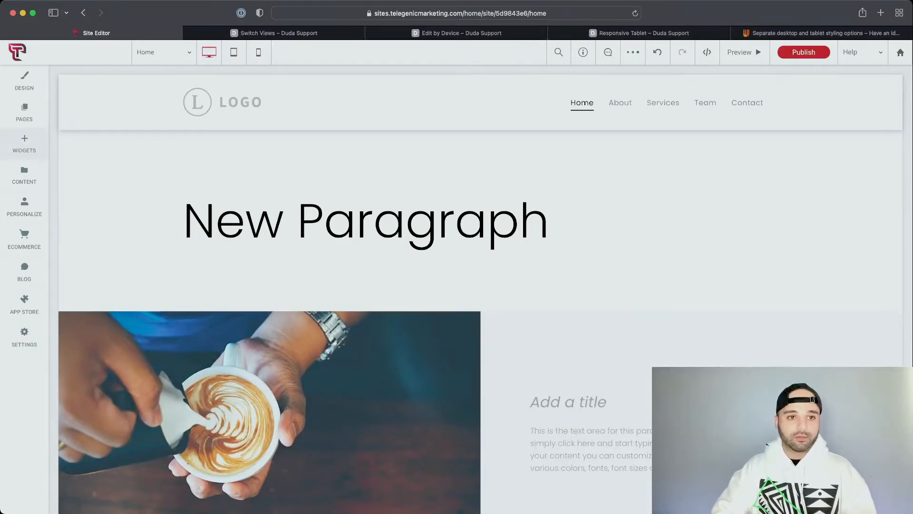
pyautogui.click(24, 143)
pyautogui.moveTo(86, 226); pyautogui.dragTo(428, 205)
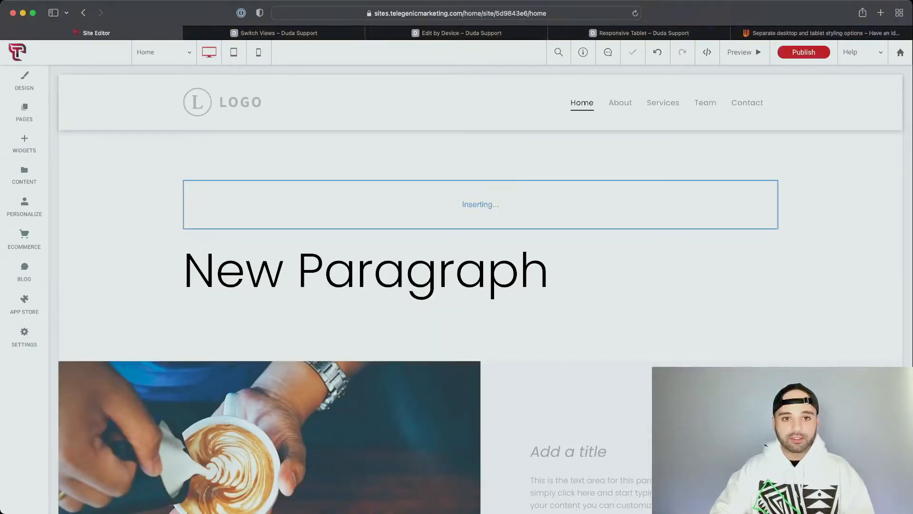
pyautogui.click(484, 167)
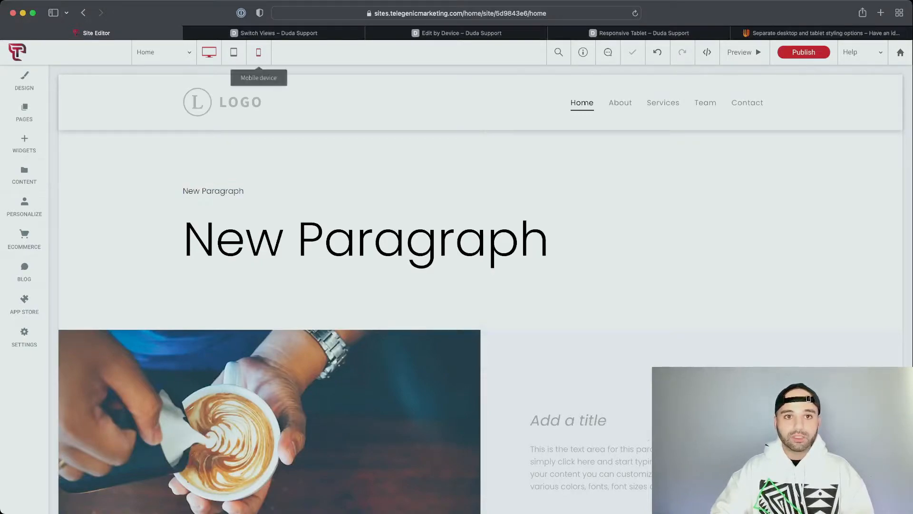
# In mobile view, set the upper New Paragraph text's font size to 30.
pyautogui.click(258, 52)
pyautogui.click(428, 179)
pyautogui.press('super+a')
pyautogui.click(421, 154)
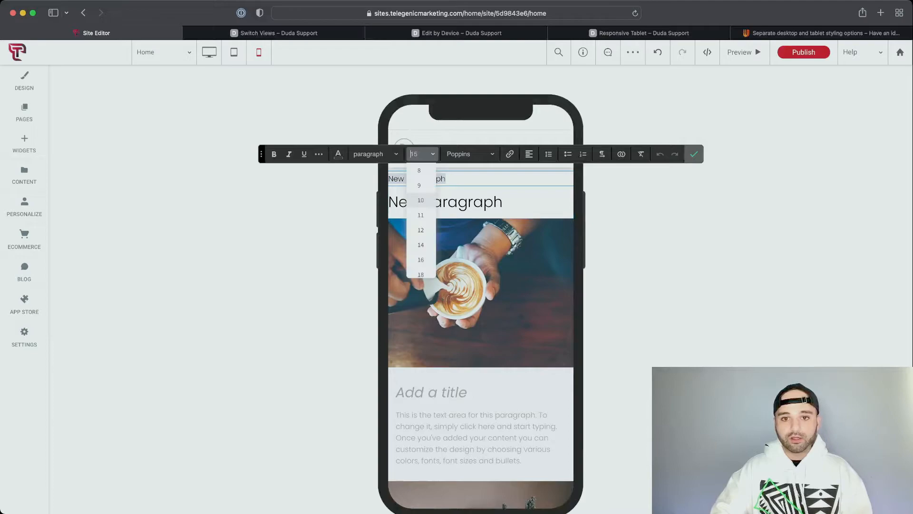
pyautogui.click(421, 223)
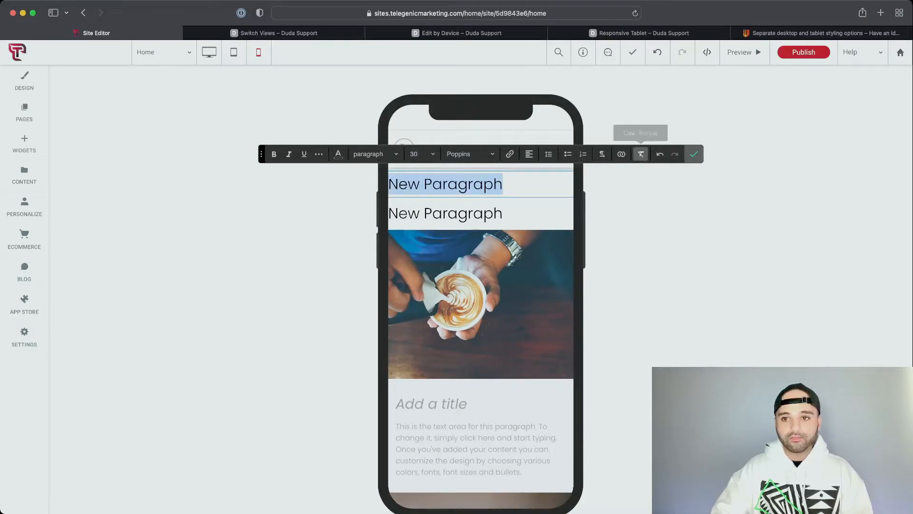
pyautogui.click(694, 154)
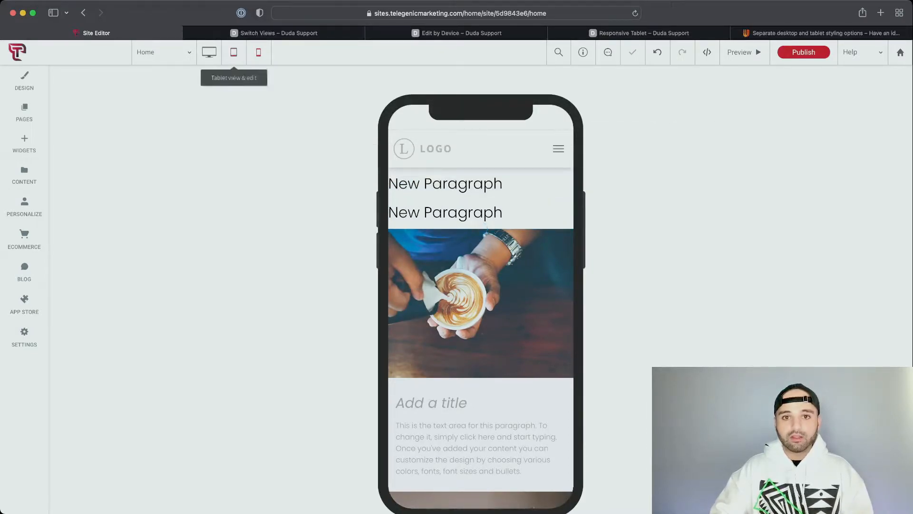
# Set the upper New Paragraph text's font size to 60 in desktop view and inspect that text in mobile view.
pyautogui.click(209, 52)
pyautogui.click(223, 191)
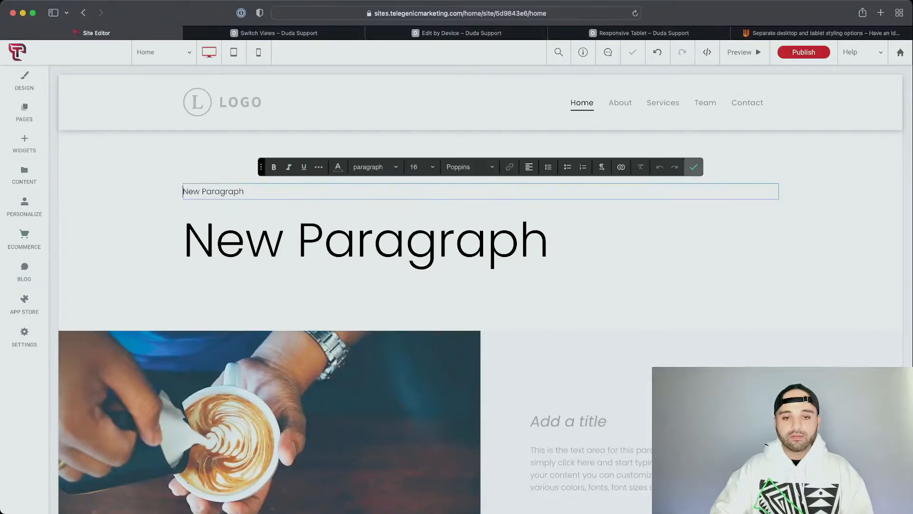
pyautogui.tripleClick(223, 191)
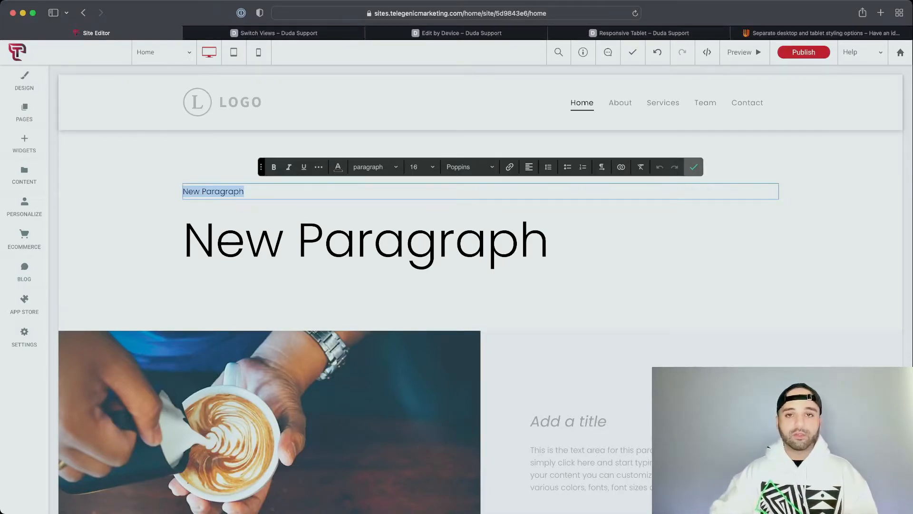
pyautogui.click(412, 166)
pyautogui.scroll(-1, 420, 233)
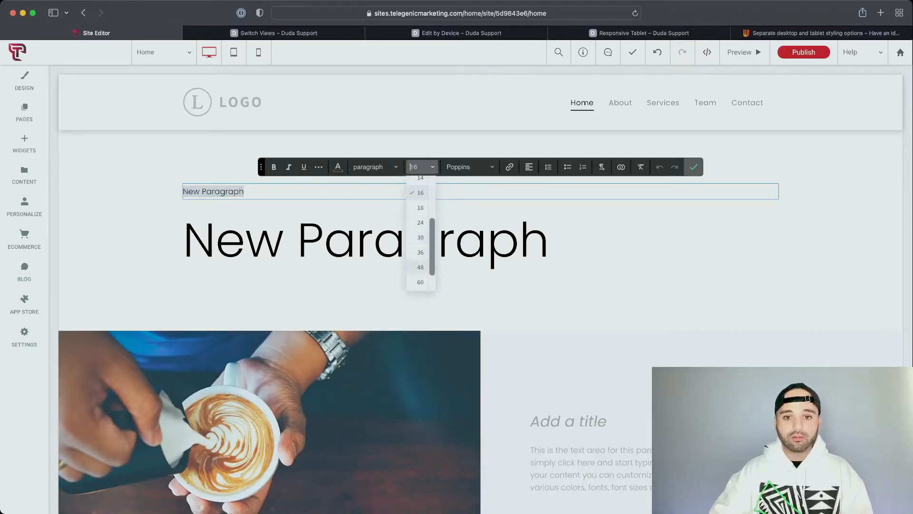
pyautogui.click(421, 282)
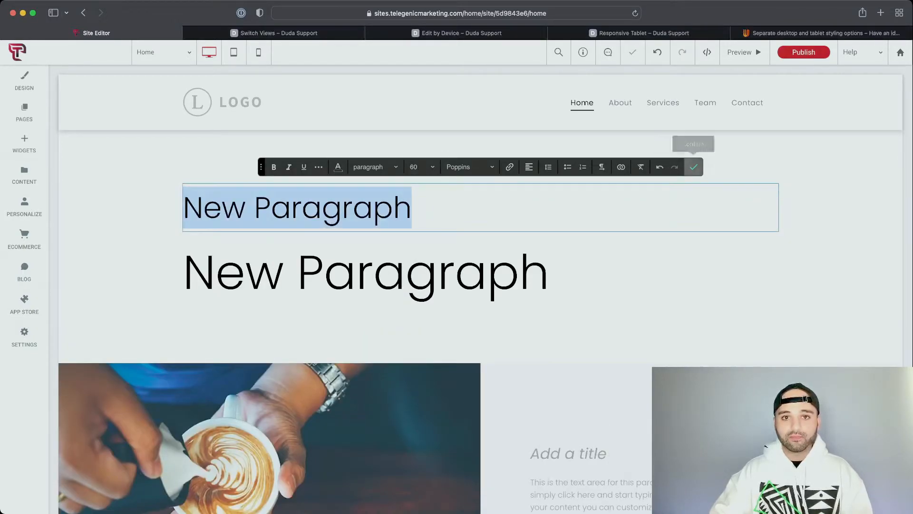
pyautogui.click(694, 166)
pyautogui.click(259, 52)
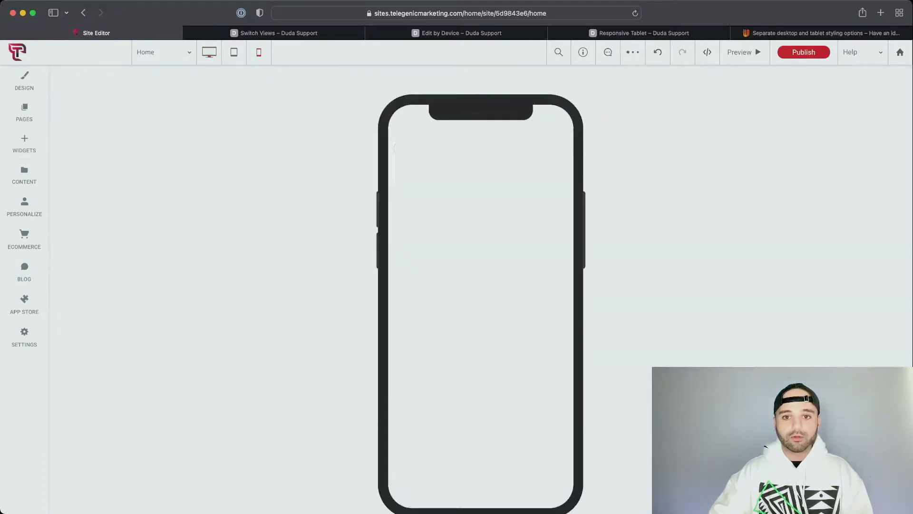
pyautogui.tripleClick(508, 190)
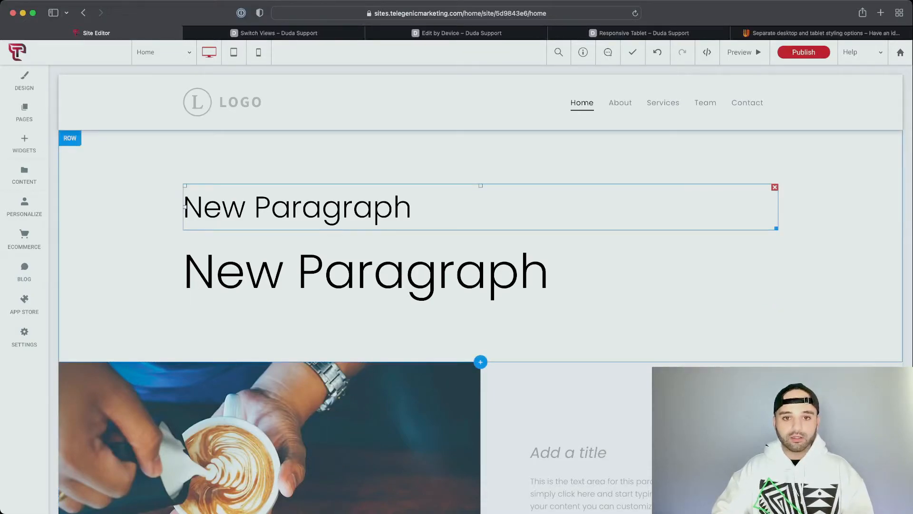
# In desktop view, set the upper New Paragraph text's font size to 30.
pyautogui.tripleClick(185, 206)
pyautogui.click(414, 167)
pyautogui.scroll(-2, 420, 209)
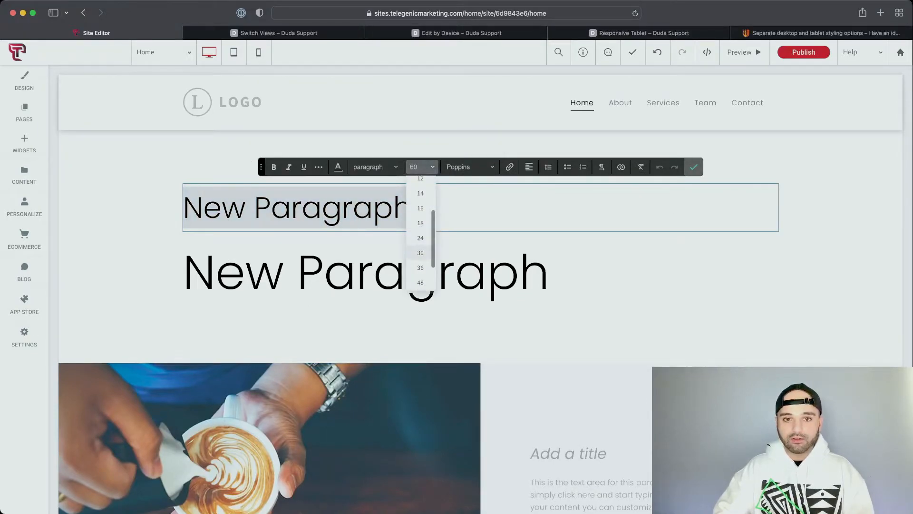
pyautogui.click(421, 252)
pyautogui.click(694, 167)
# Center-align the upper New Paragraph text in mobile view.
pyautogui.click(259, 52)
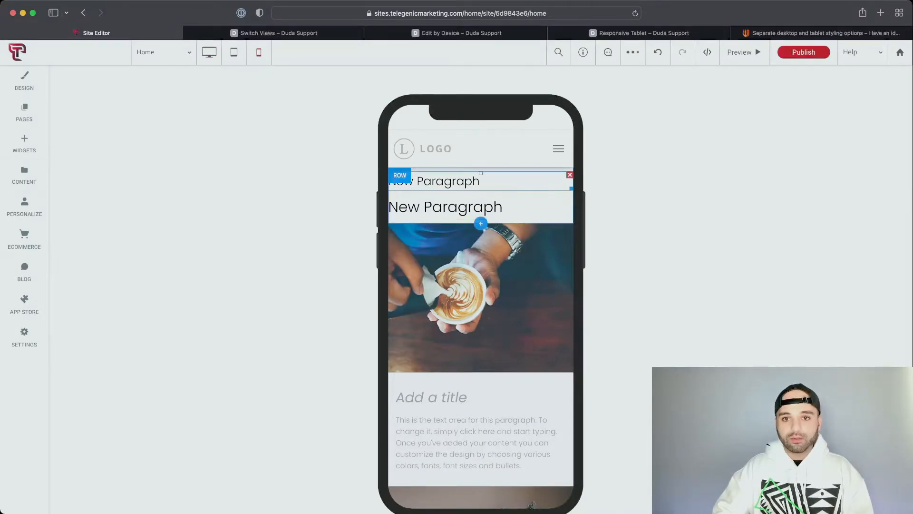
pyautogui.click(457, 182)
pyautogui.click(529, 154)
pyautogui.click(537, 184)
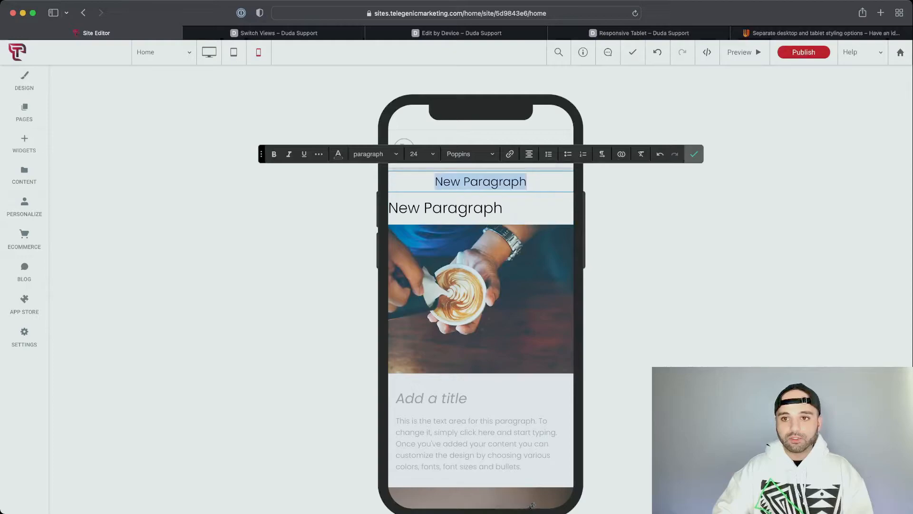
pyautogui.click(694, 154)
# Right-align the upper New Paragraph text in desktop view.
pyautogui.click(210, 53)
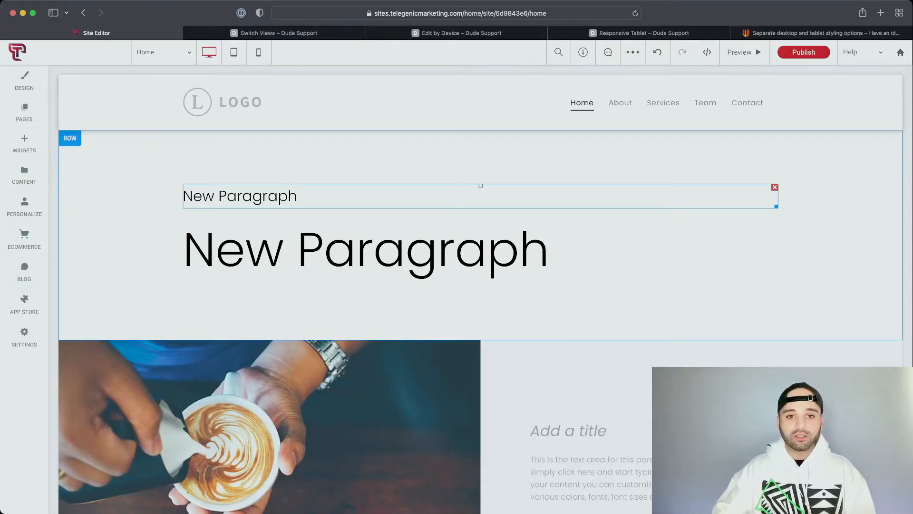
pyautogui.click(481, 196)
pyautogui.click(529, 167)
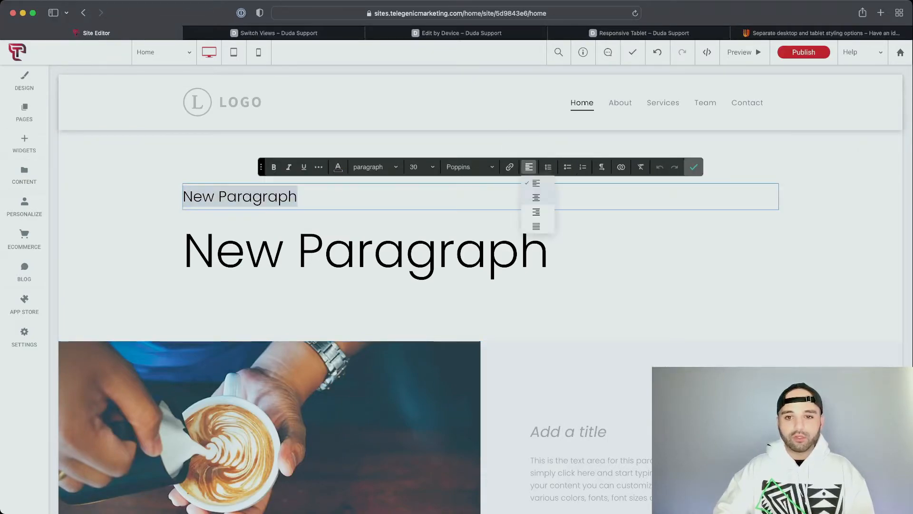
pyautogui.click(536, 211)
pyautogui.click(694, 167)
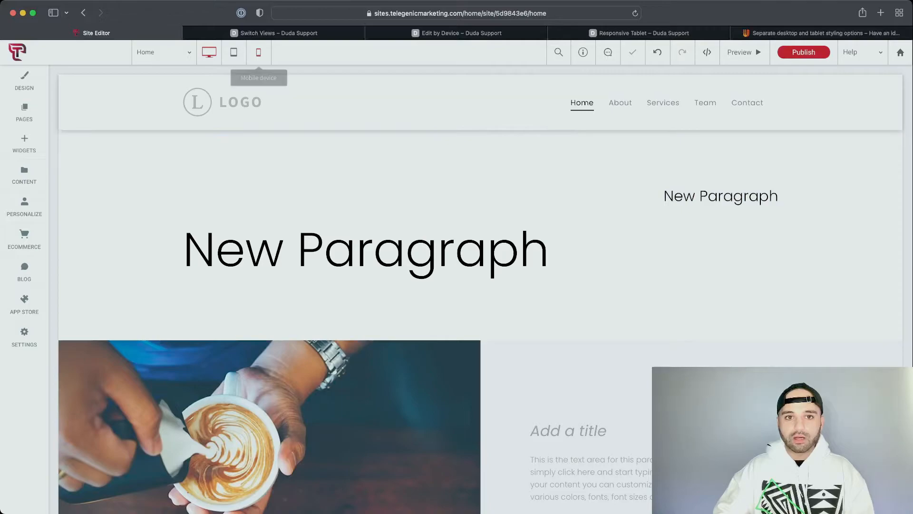
# Check the upper New Paragraph text's alignment in mobile view.
pyautogui.click(258, 52)
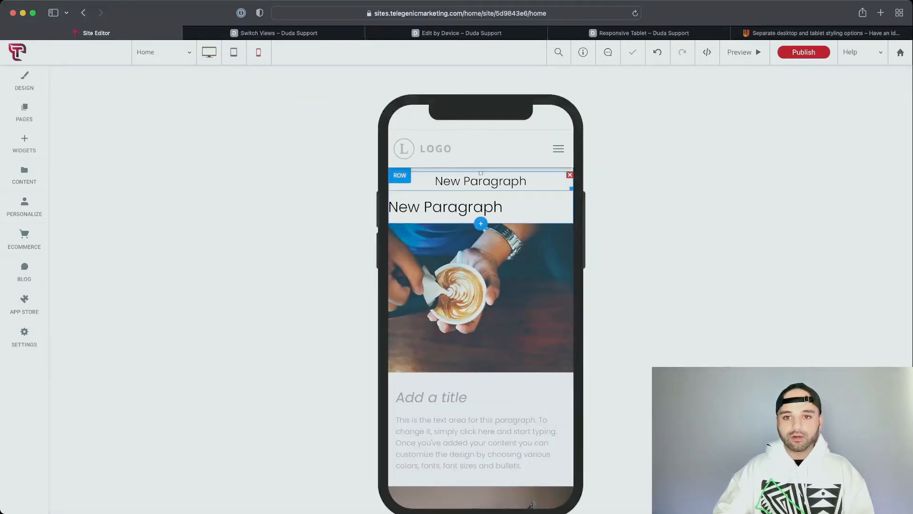
pyautogui.click(504, 181)
pyautogui.press('super+a')
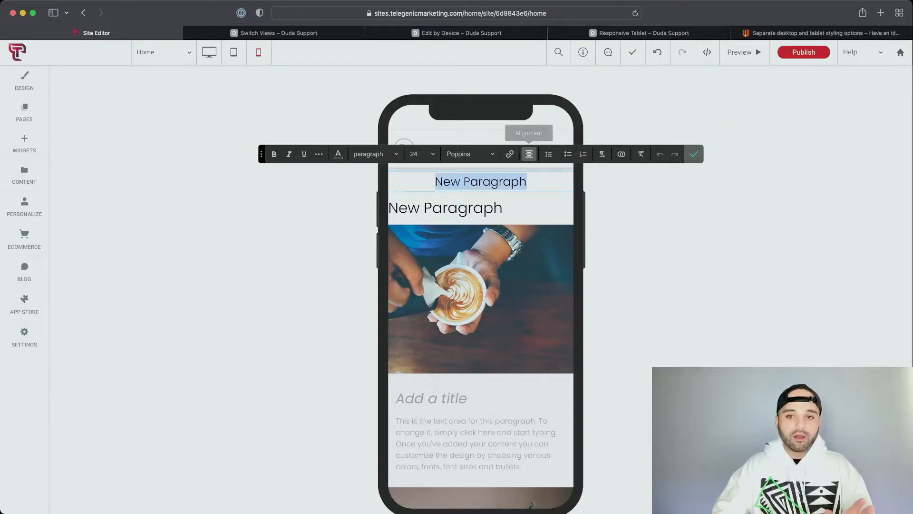
pyautogui.scroll(-1, 481, 295)
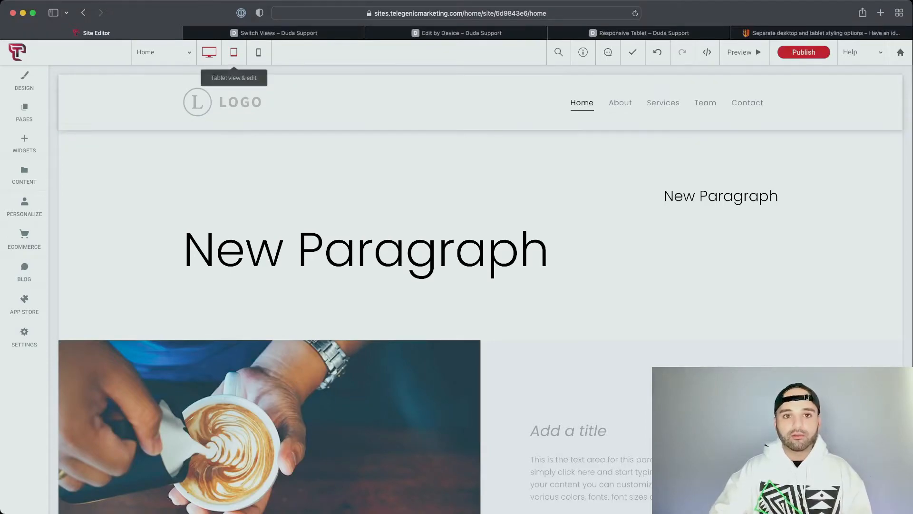
# In tablet view, read and dismiss the Switch to Responsive Desktop/Tablet prompt, and open the Site Layout settings in Global Design.
pyautogui.click(234, 52)
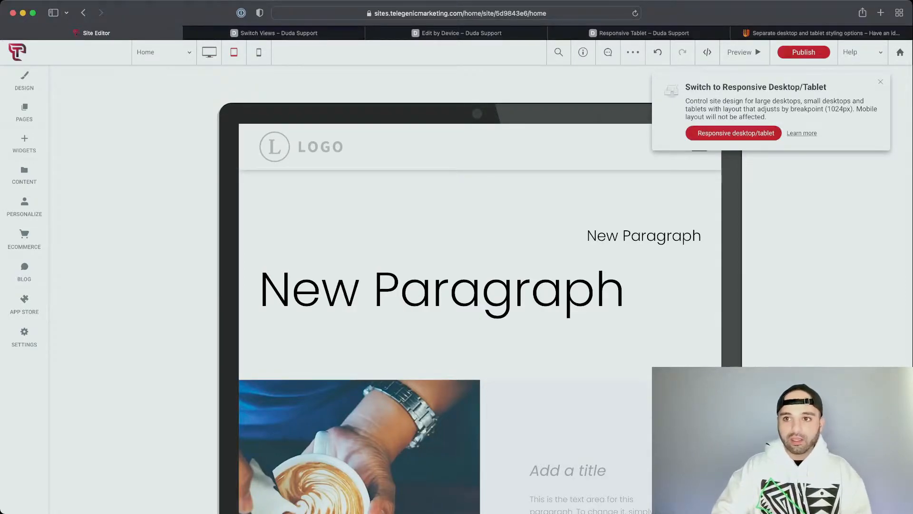
pyautogui.moveTo(686, 101); pyautogui.dragTo(767, 117)
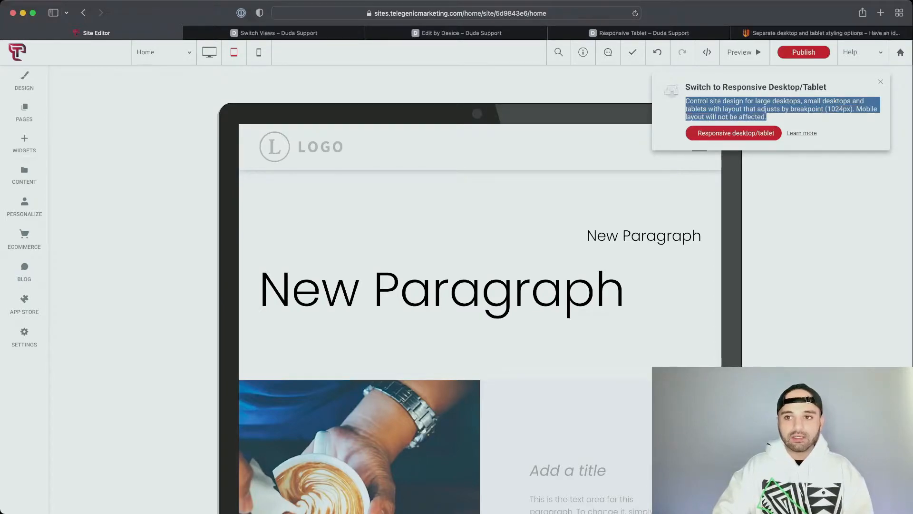
pyautogui.click(776, 117)
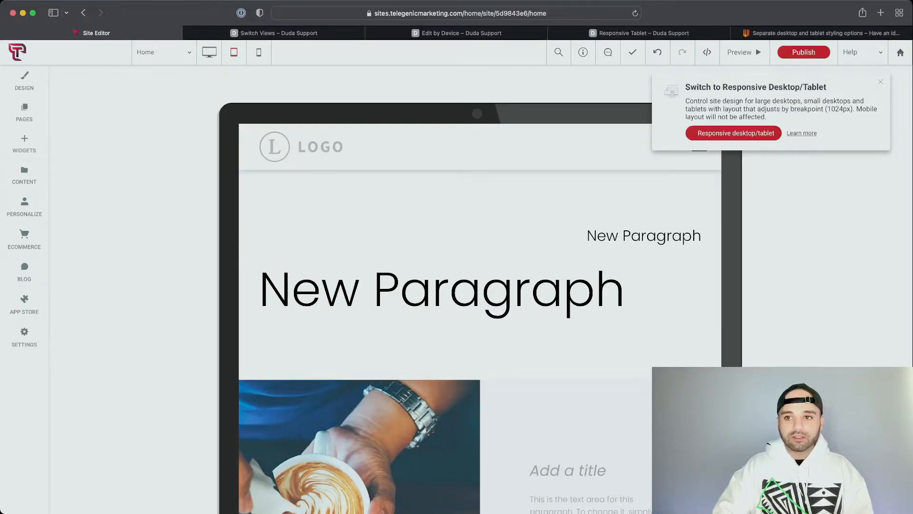
pyautogui.click(881, 82)
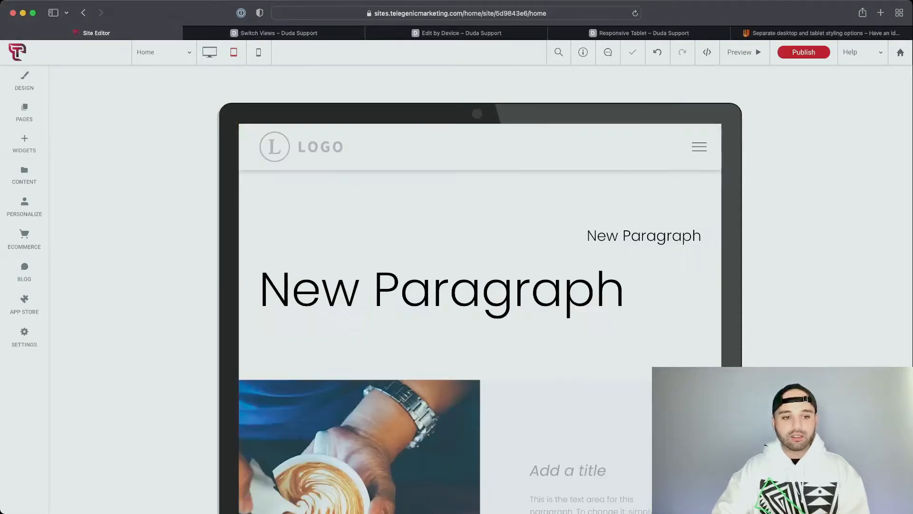
pyautogui.click(25, 80)
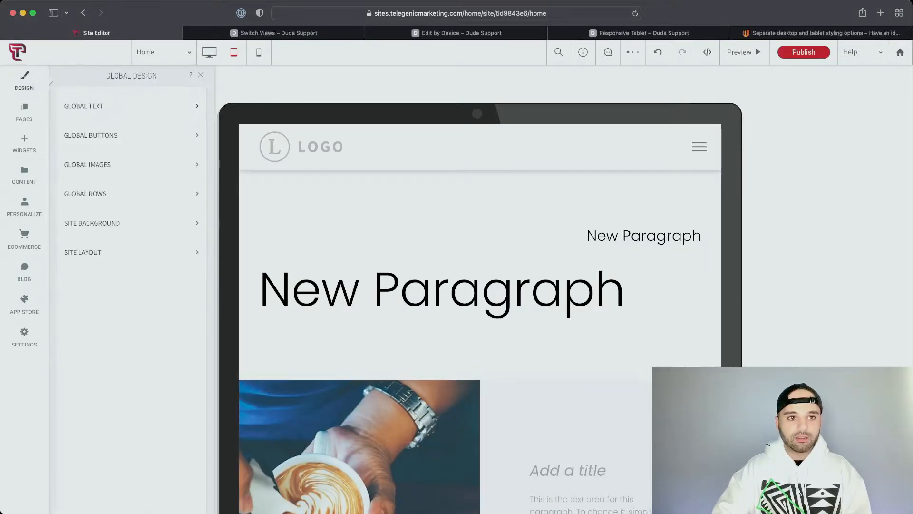
pyautogui.click(84, 252)
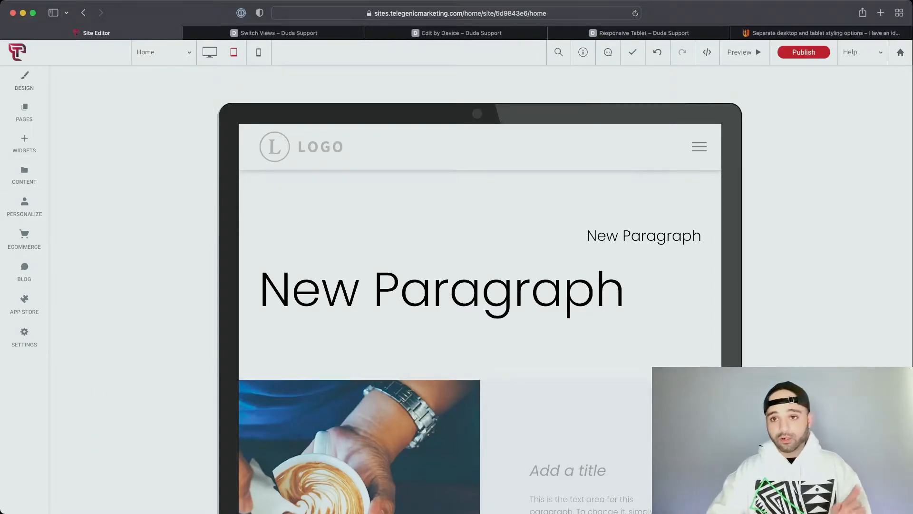
# Read the Responsive Tablet support article's important note about hidden elements and Responsive Layout.
pyautogui.click(639, 34)
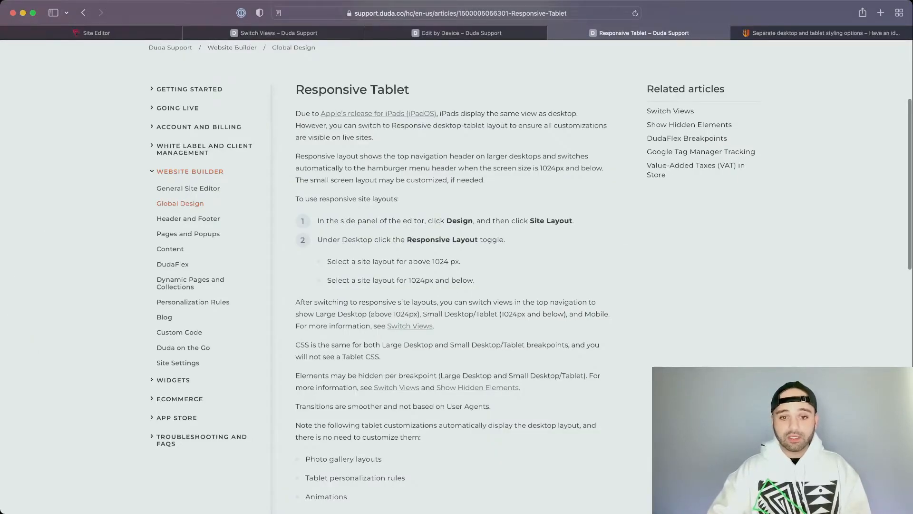
pyautogui.scroll(-5, 457, 276)
pyautogui.moveTo(305, 312); pyautogui.dragTo(387, 324)
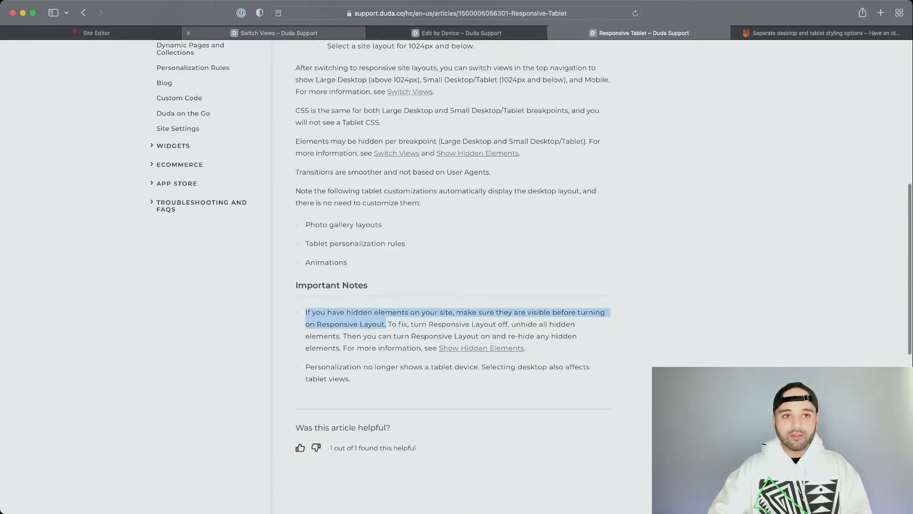
# Back in the site editor's tablet view, review the Hide On Device options for the large New Paragraph text.
pyautogui.click(95, 33)
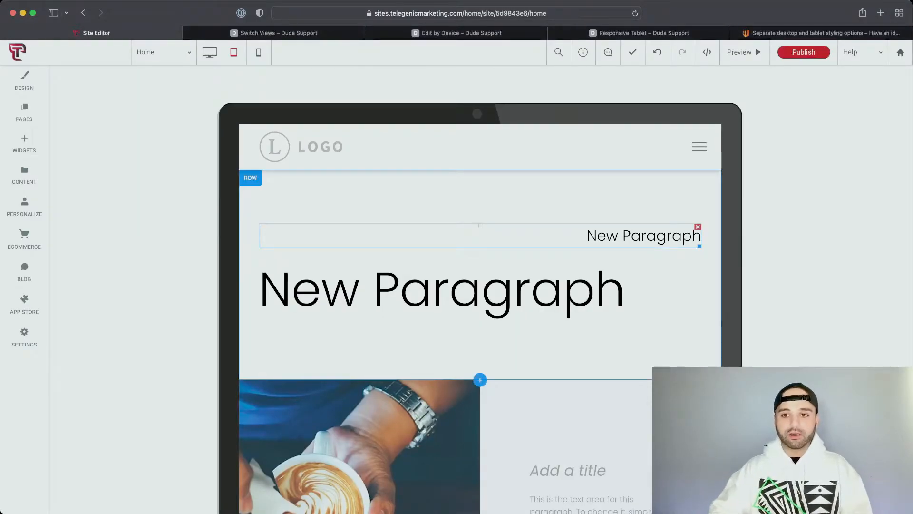
pyautogui.rightClick(441, 286)
pyautogui.moveTo(468, 418)
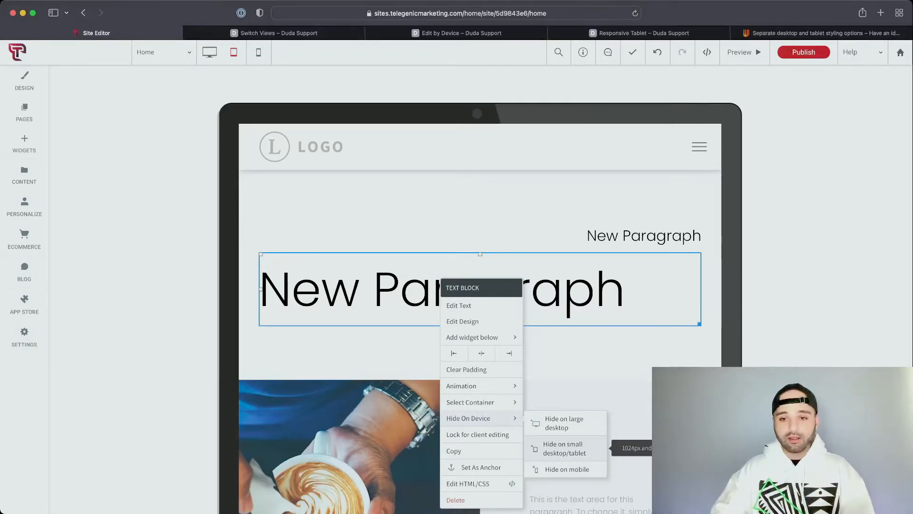
pyautogui.click(571, 236)
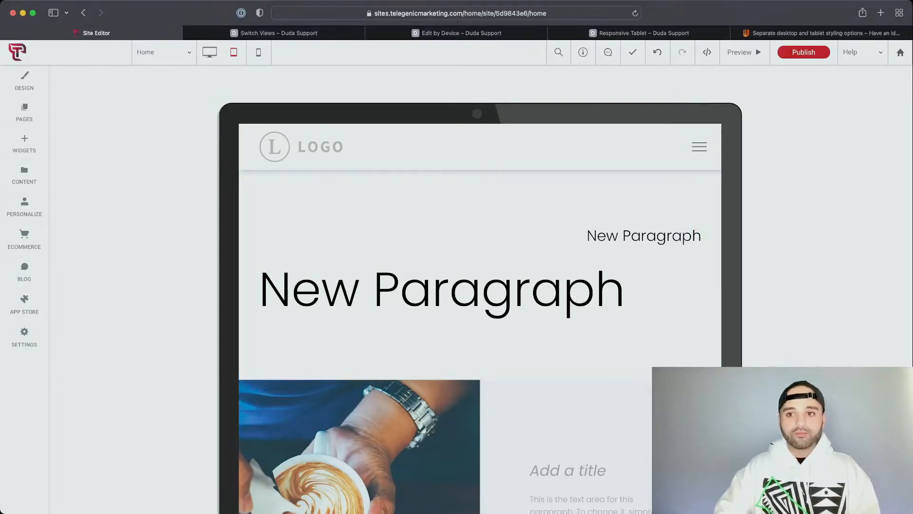
# In desktop view, narrow the browser window to see the layout respond, and restore its full width.
pyautogui.click(210, 52)
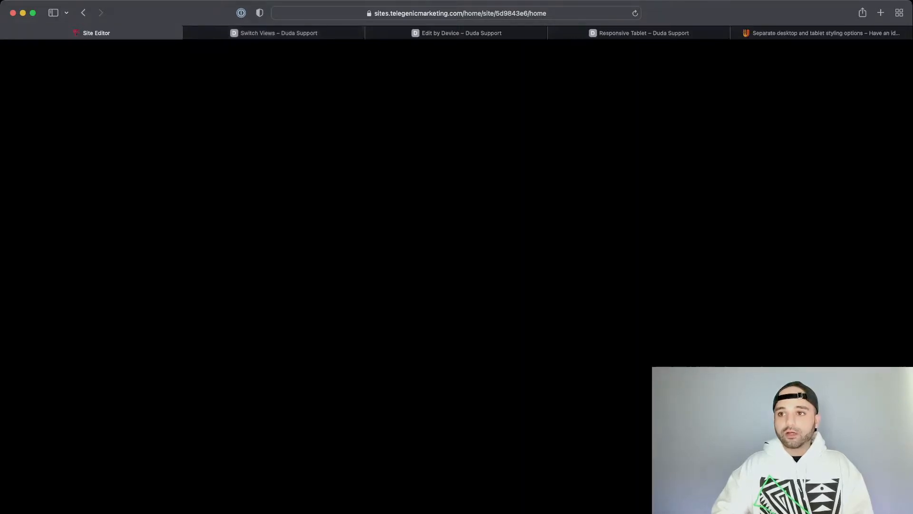
pyautogui.moveTo(912, 440); pyautogui.dragTo(909, 440)
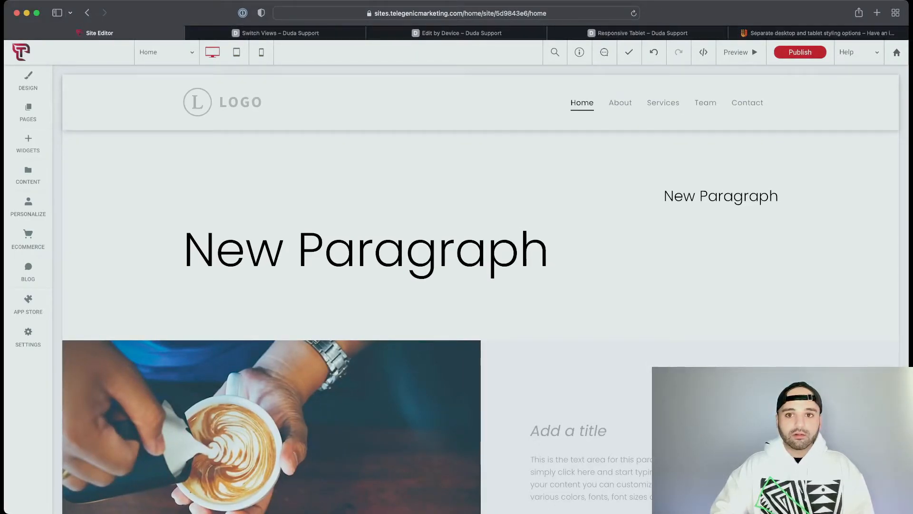
pyautogui.moveTo(910, 440); pyautogui.dragTo(727, 440)
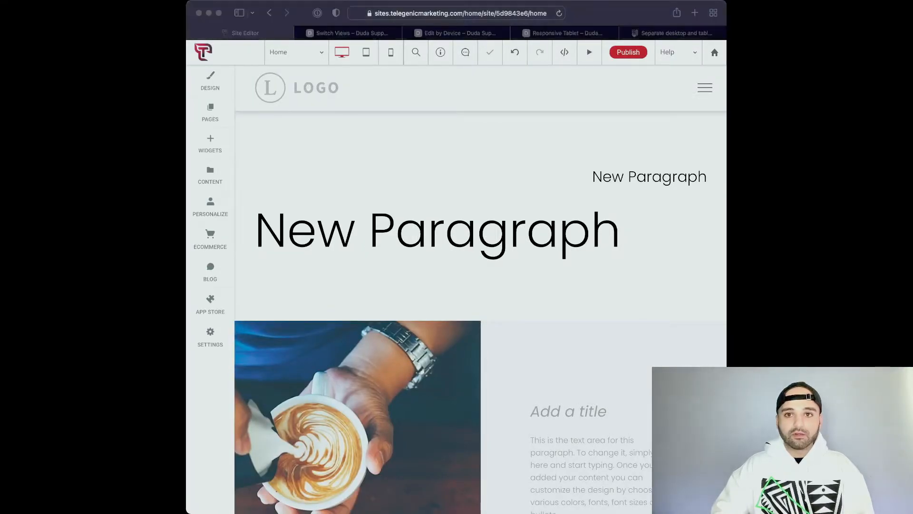
pyautogui.press('super+Tab')
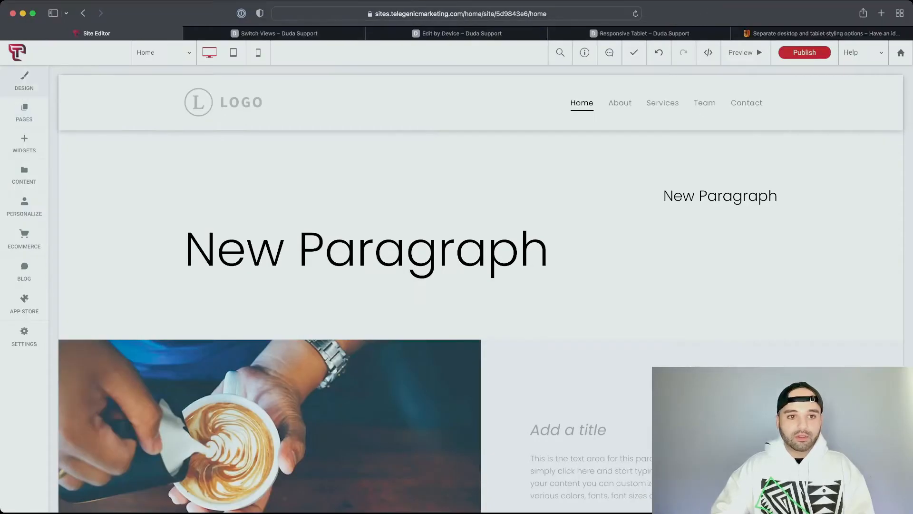
# Review the Responsive desktop/tablet setting in the Site Layout design settings.
pyautogui.click(130, 252)
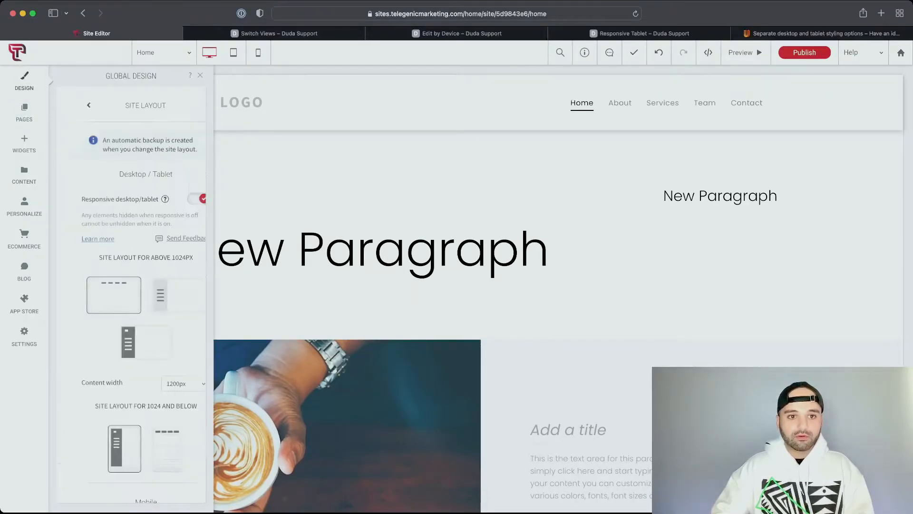
pyautogui.click(181, 198)
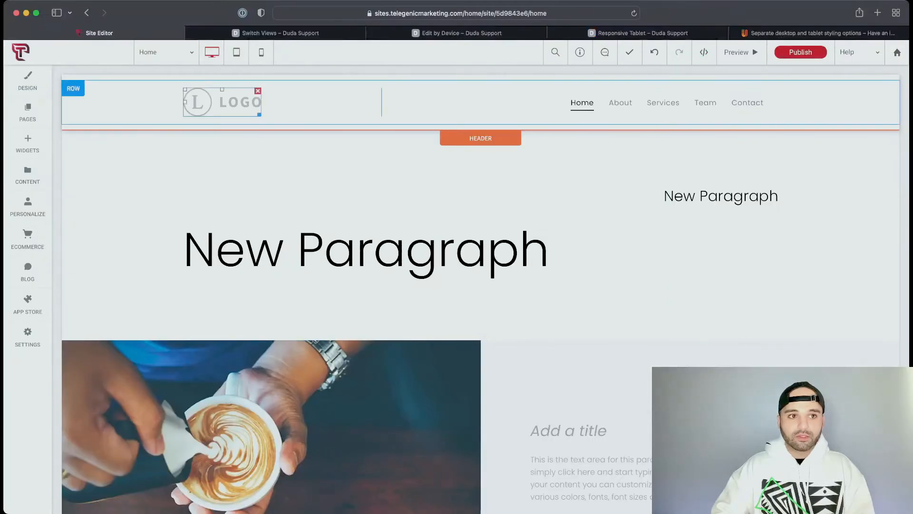
pyautogui.click(24, 333)
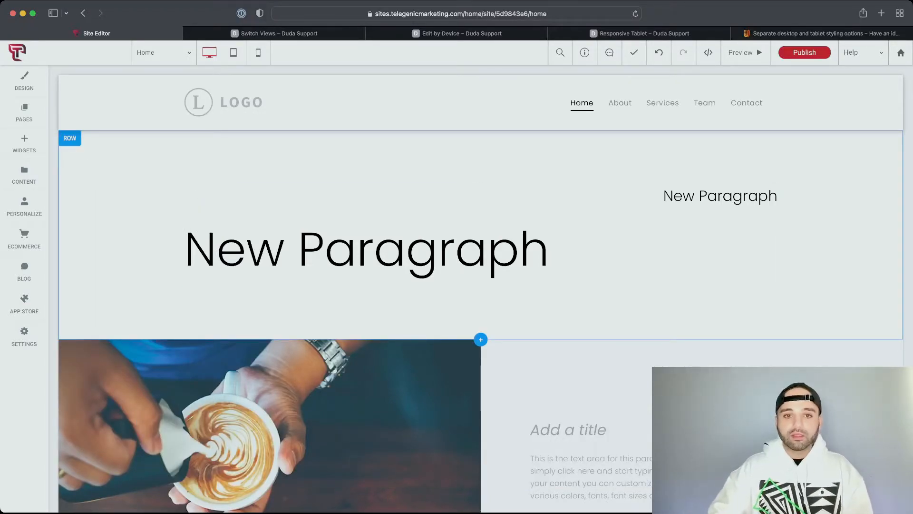
# Give the New Paragraph row the coffee-beans-close-up.jpg background and cover the image's left half with an enlarged white sticker, saving the edit.
pyautogui.click(70, 139)
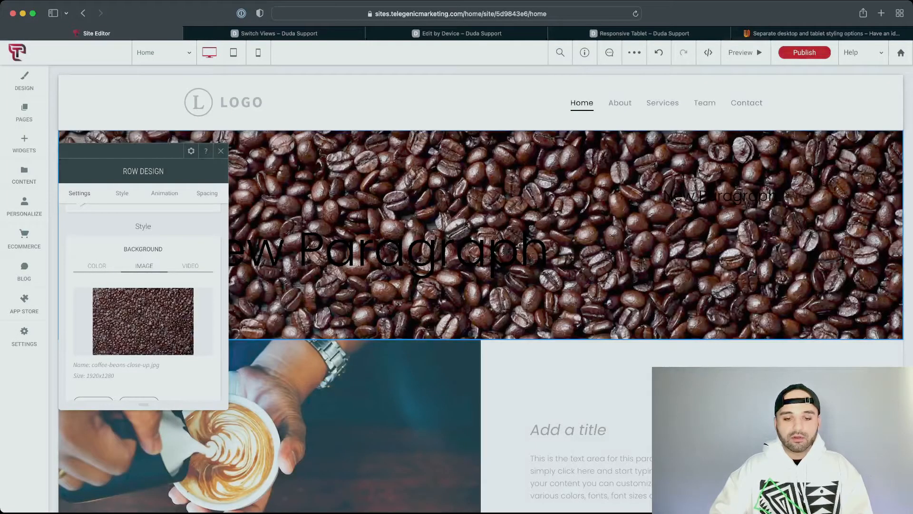
pyautogui.scroll(-2, 143, 305)
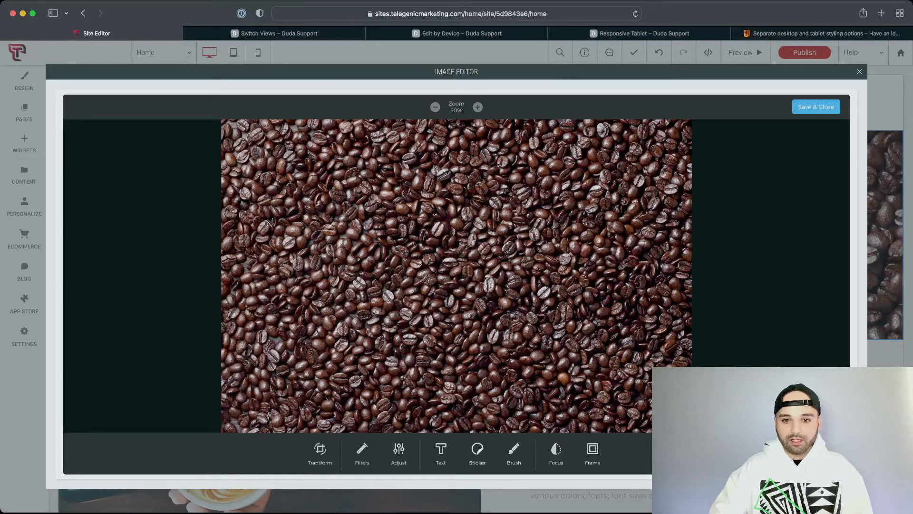
pyautogui.click(478, 449)
pyautogui.hscroll(20, 393, 454)
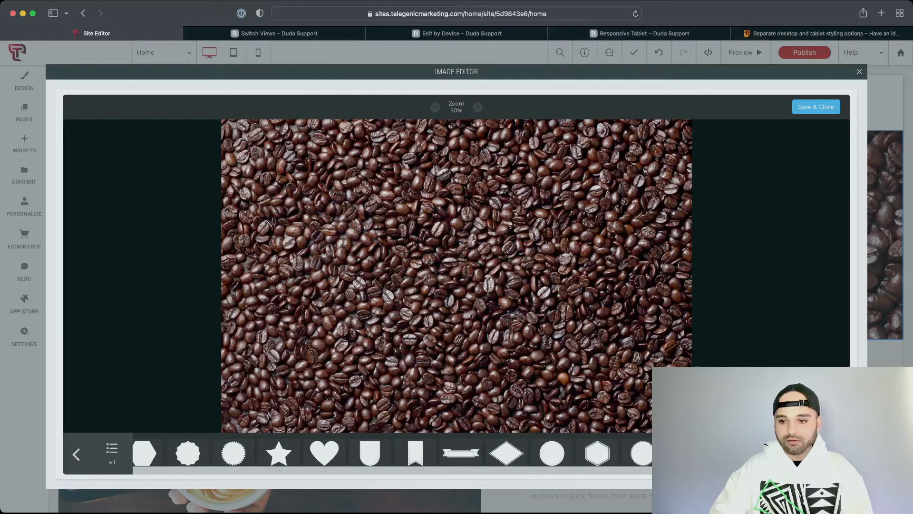
pyautogui.click(642, 453)
pyautogui.moveTo(456, 276); pyautogui.dragTo(251, 188)
pyautogui.moveTo(324, 261); pyautogui.dragTo(495, 433)
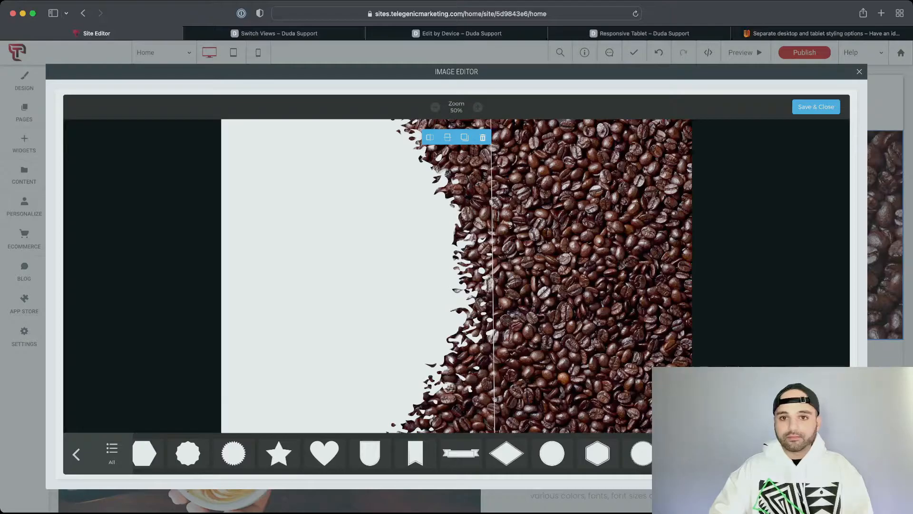
pyautogui.click(816, 107)
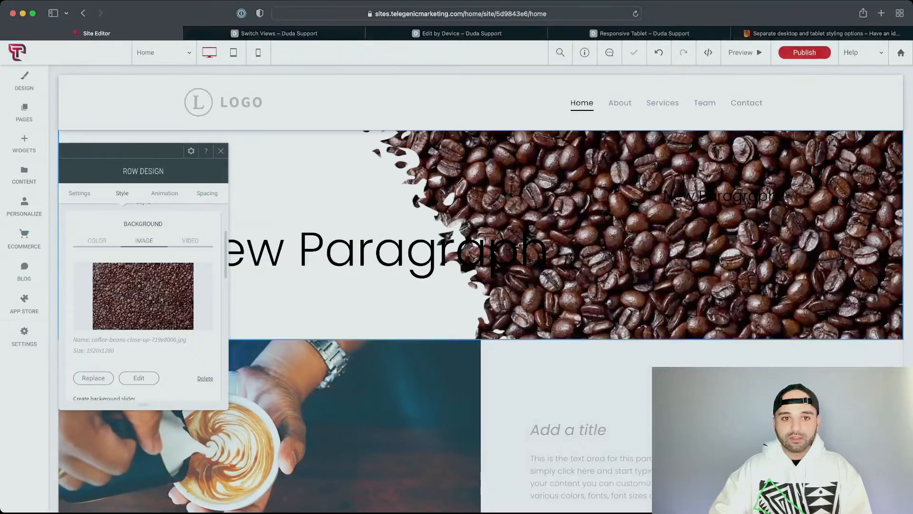
pyautogui.click(221, 150)
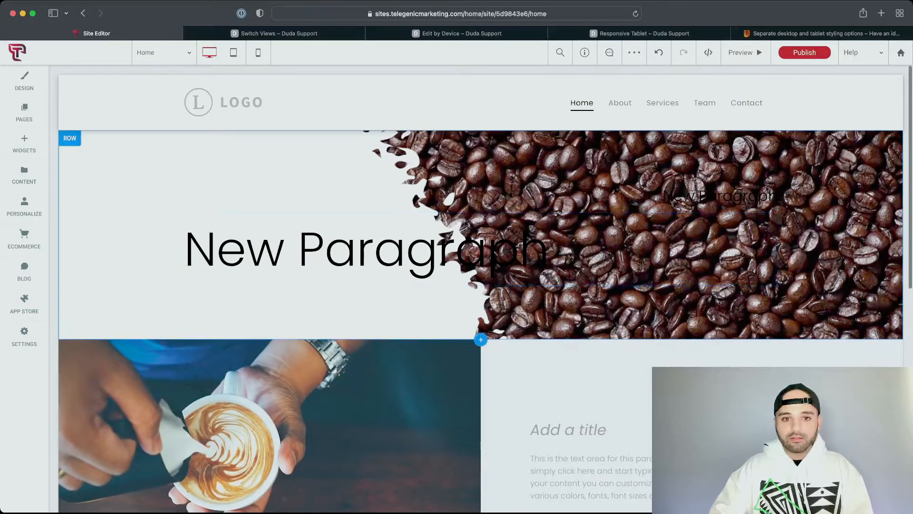
# Set the large New Paragraph heading's font size to 48 and delete the smaller right-aligned New Paragraph text.
pyautogui.click(367, 249)
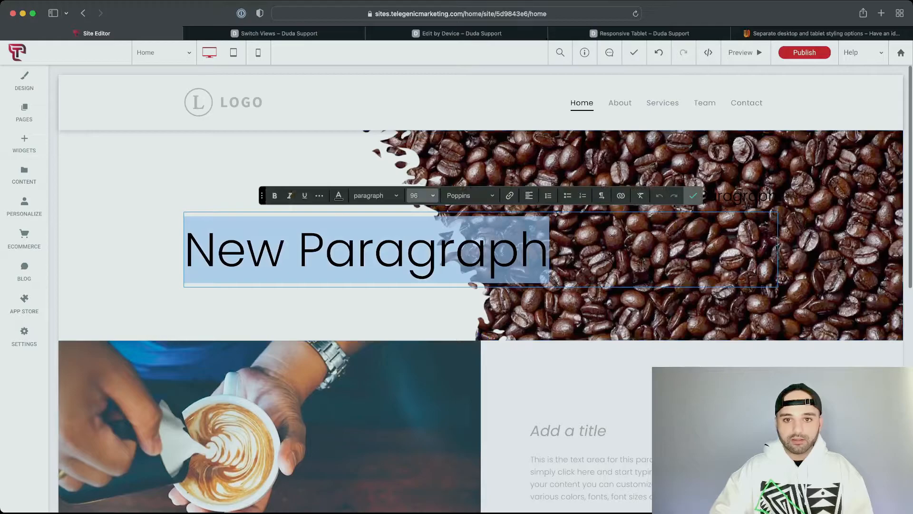
pyautogui.click(418, 195)
pyautogui.scroll(-5, 422, 281)
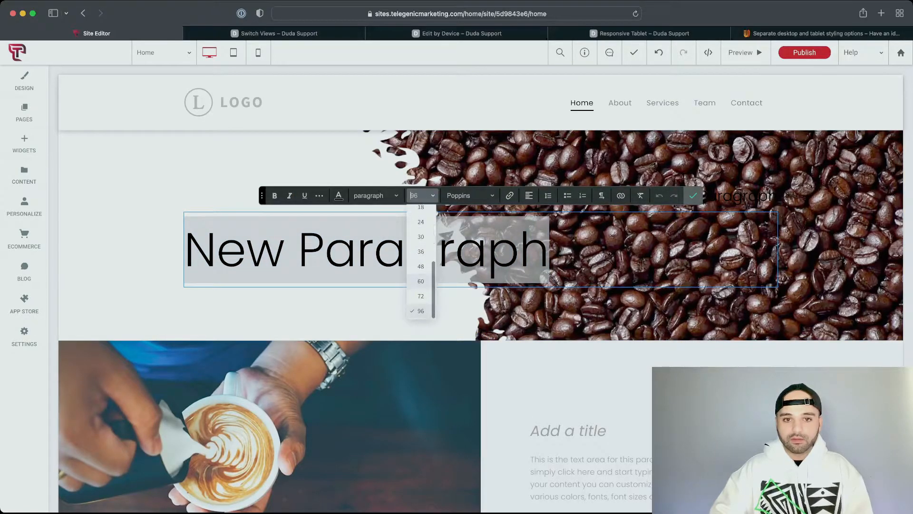
pyautogui.click(421, 267)
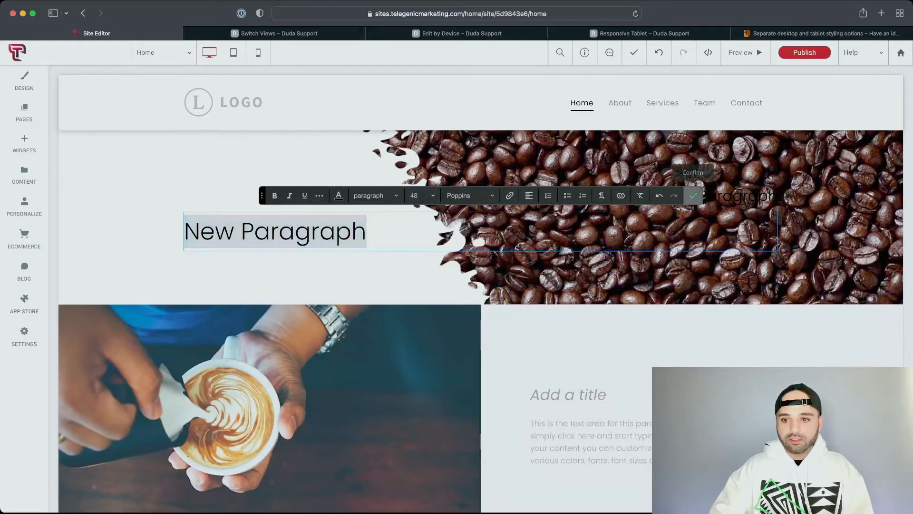
pyautogui.rightClick(710, 199)
pyautogui.click(725, 419)
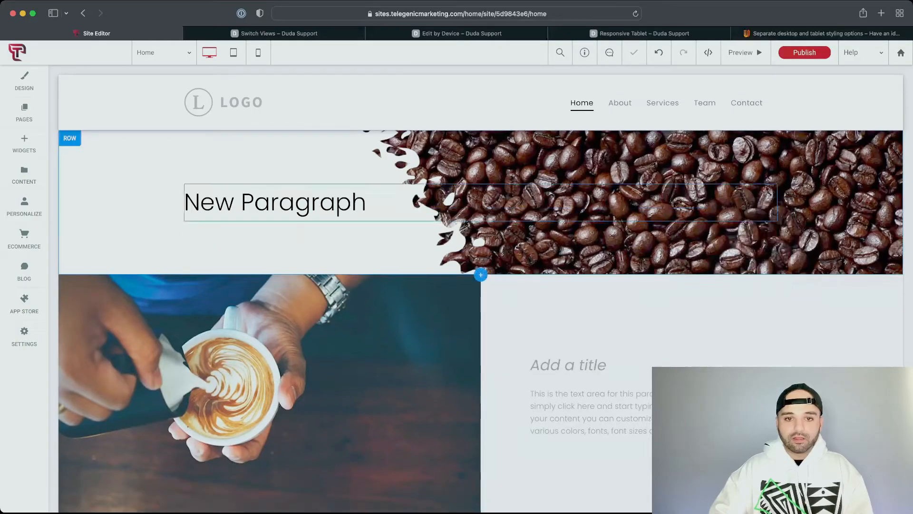
# Add a paragraph widget below the New Paragraph heading and fill it with "New Paragraph" repeated nine times.
pyautogui.rightClick(312, 197)
pyautogui.moveTo(345, 255)
pyautogui.click(412, 256)
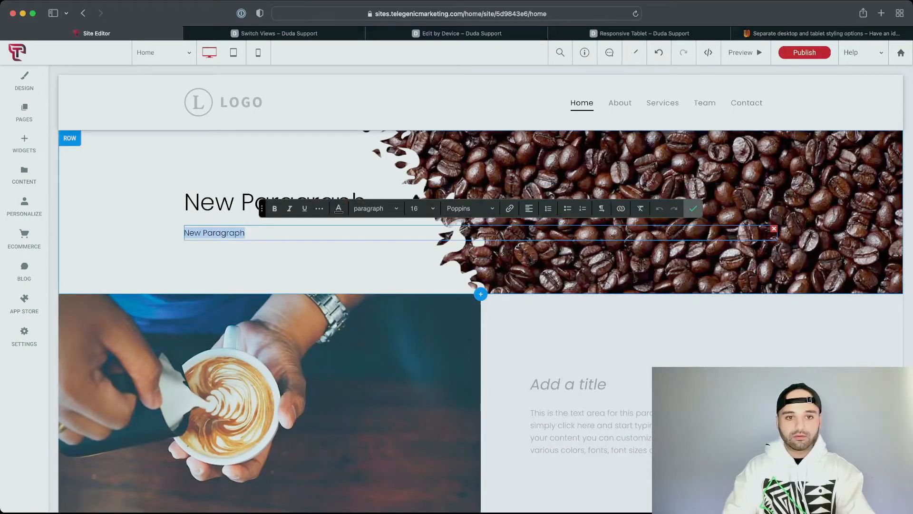
pyautogui.hotkey('ctrl', 'c')
pyautogui.hotkey('ctrl', 'v')
pyautogui.hotkey('ctrl', 'v')
pyautogui.hotkey('ctrl', 'v')
pyautogui.hotkey('ctrl', 'v')
pyautogui.hotkey('ctrl', 'v')
pyautogui.hotkey('ctrl', 'v')
pyautogui.hotkey('ctrl', 'v')
pyautogui.hotkey('ctrl', 'v')
pyautogui.hotkey('ctrl', 'v')
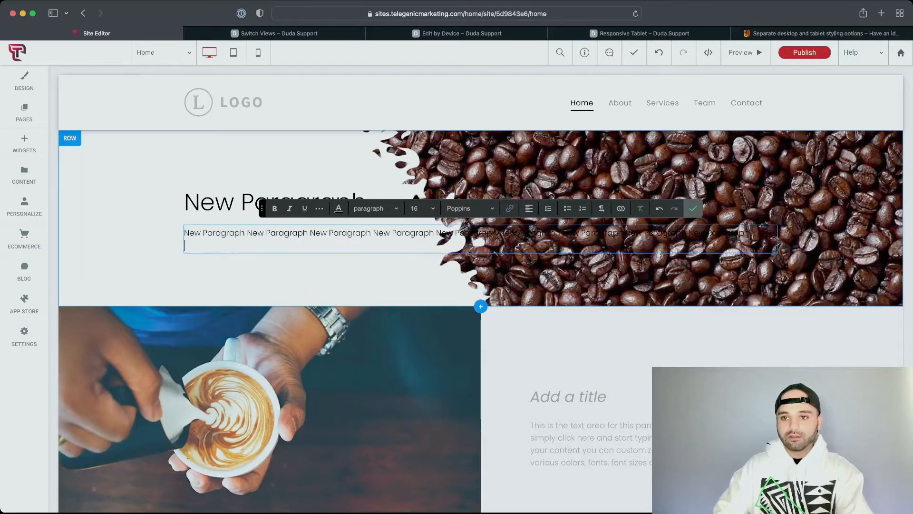
pyautogui.click(693, 208)
# Narrow the body paragraph block to fit the white area beside the coffee beans and align it left beneath the heading.
pyautogui.moveTo(777, 251); pyautogui.dragTo(588, 269)
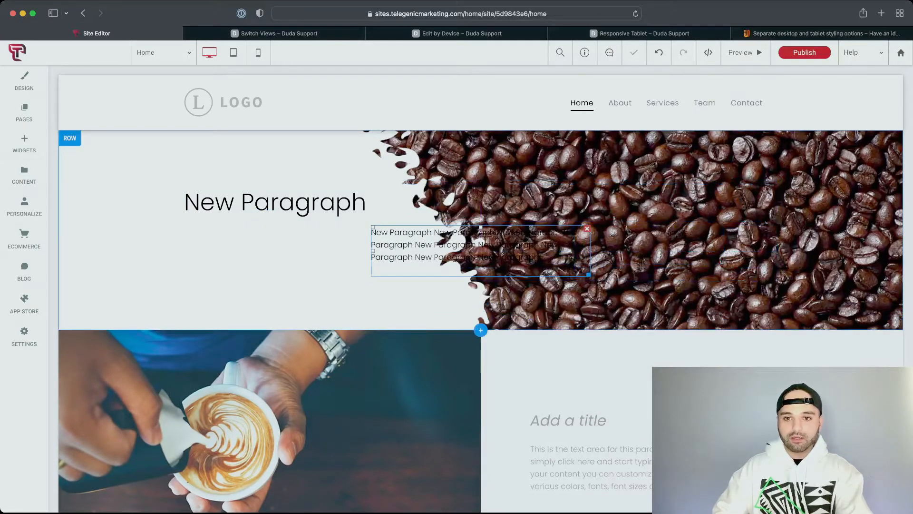
pyautogui.rightClick(500, 242)
pyautogui.click(514, 337)
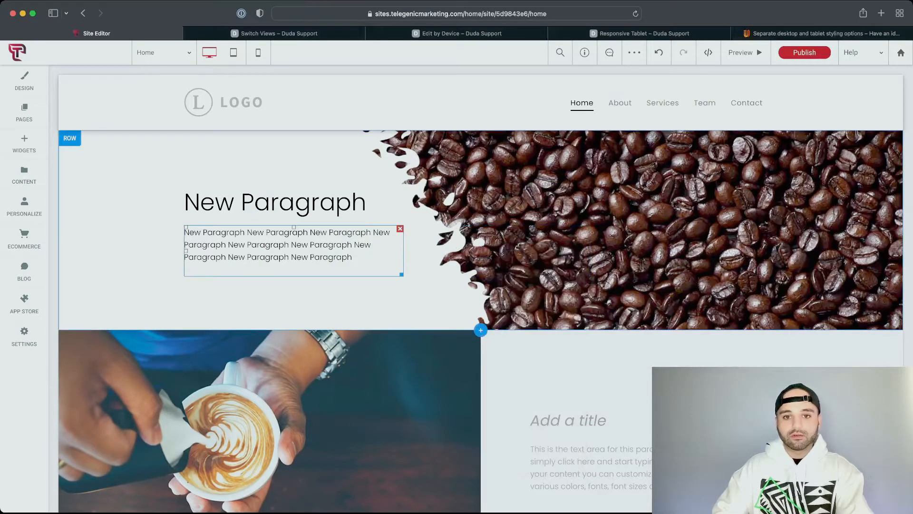
pyautogui.moveTo(402, 274); pyautogui.dragTo(420, 275)
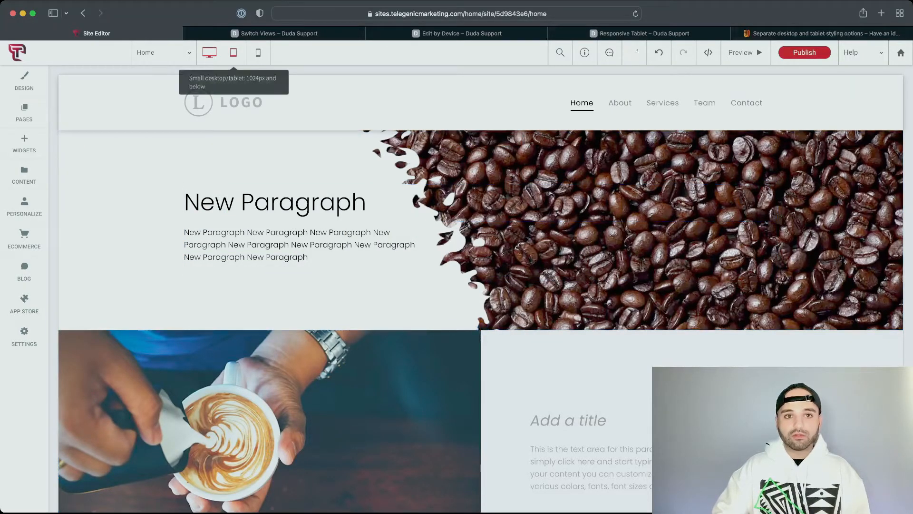
# In tablet view, narrow the body paragraph block so its text clears the coffee beans.
pyautogui.click(233, 52)
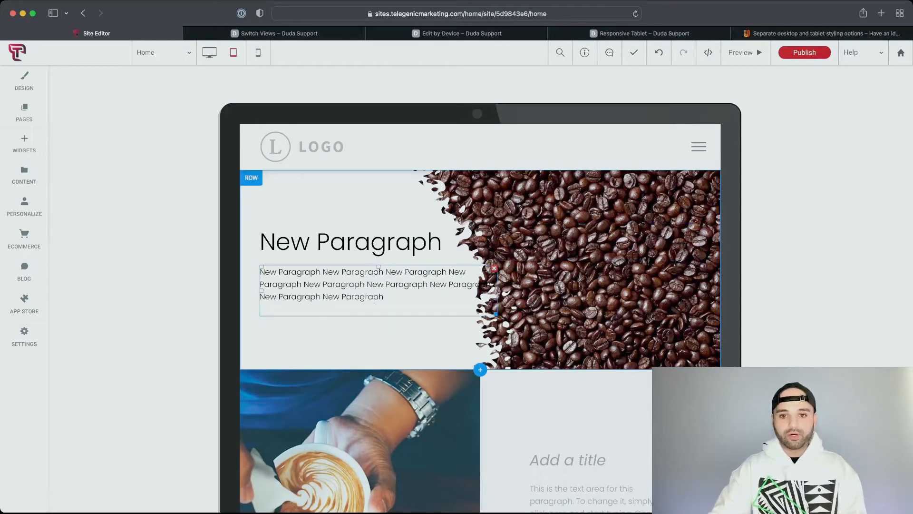
pyautogui.moveTo(496, 314); pyautogui.dragTo(455, 314)
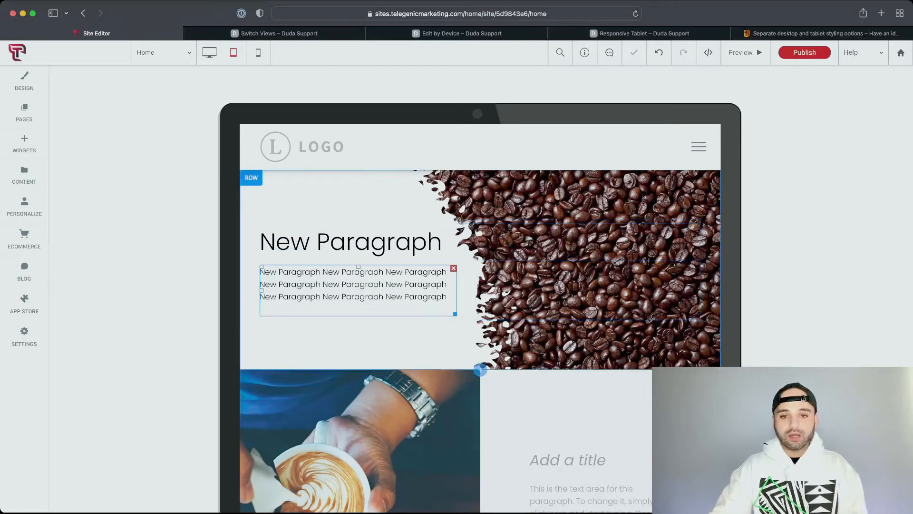
# Try font size 60 on the New Paragraph heading in tablet view, and settle on 36.
pyautogui.click(351, 242)
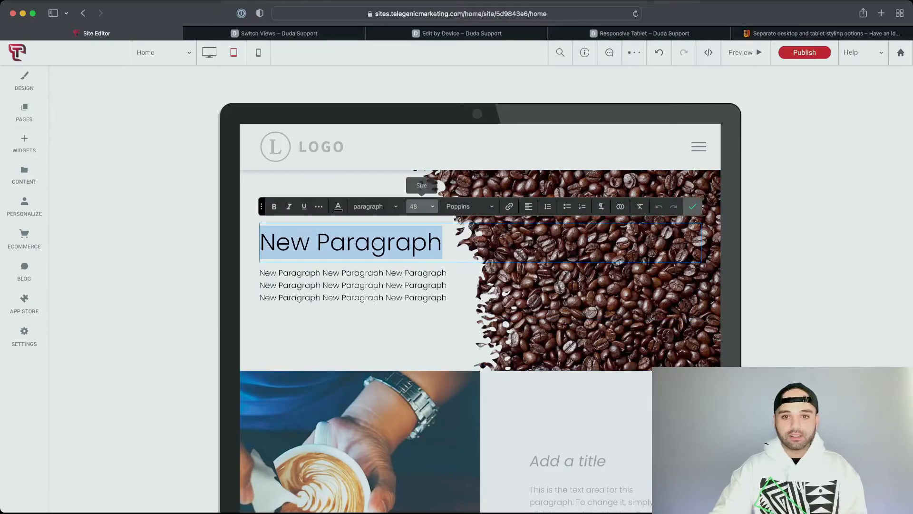
pyautogui.click(422, 206)
pyautogui.click(420, 293)
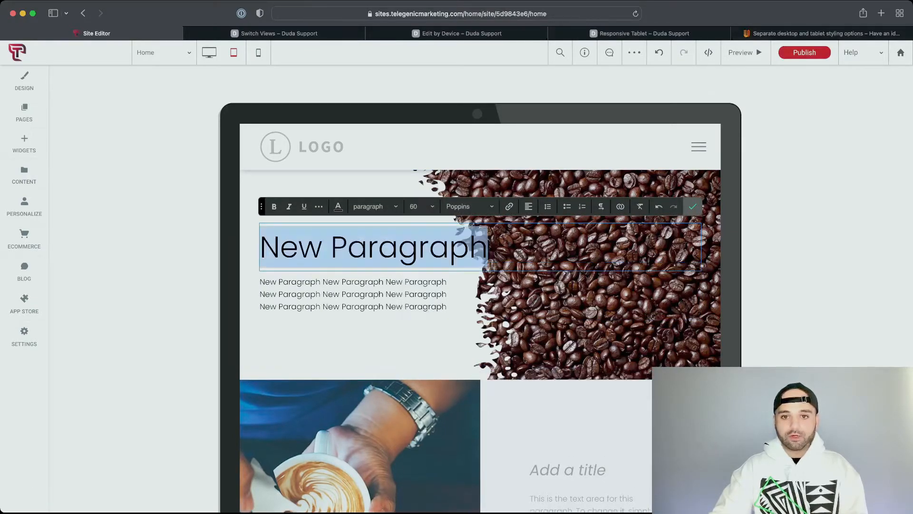
pyautogui.click(422, 206)
pyautogui.scroll(3, 421, 276)
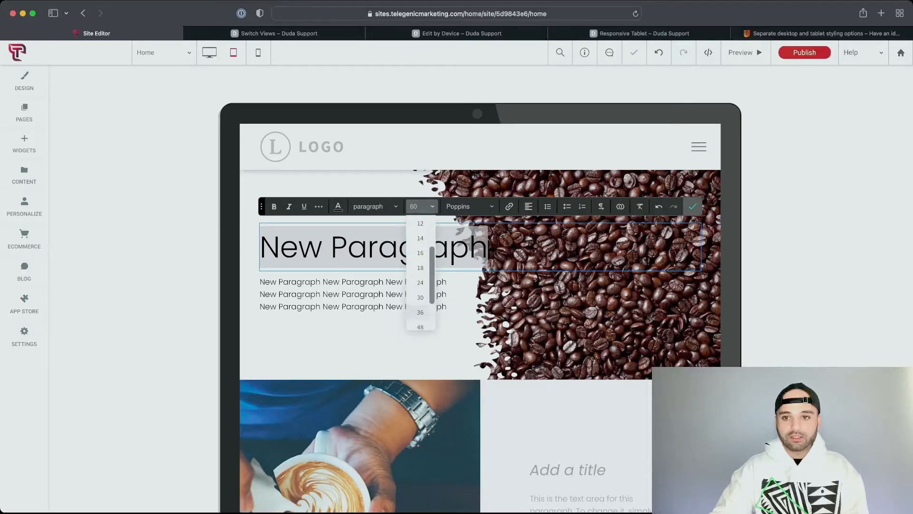
pyautogui.click(421, 312)
# Check the heading's font size and the body paragraph's width in desktop view.
pyautogui.click(209, 53)
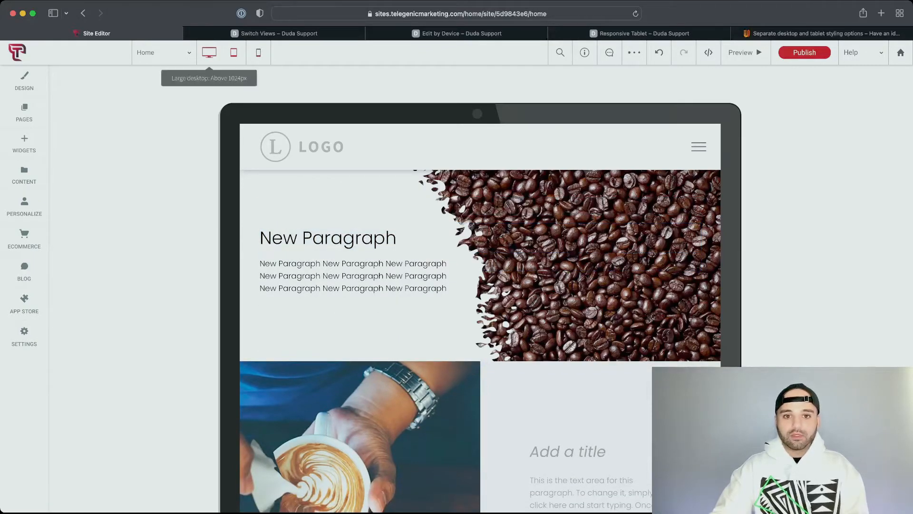
pyautogui.press('super+a')
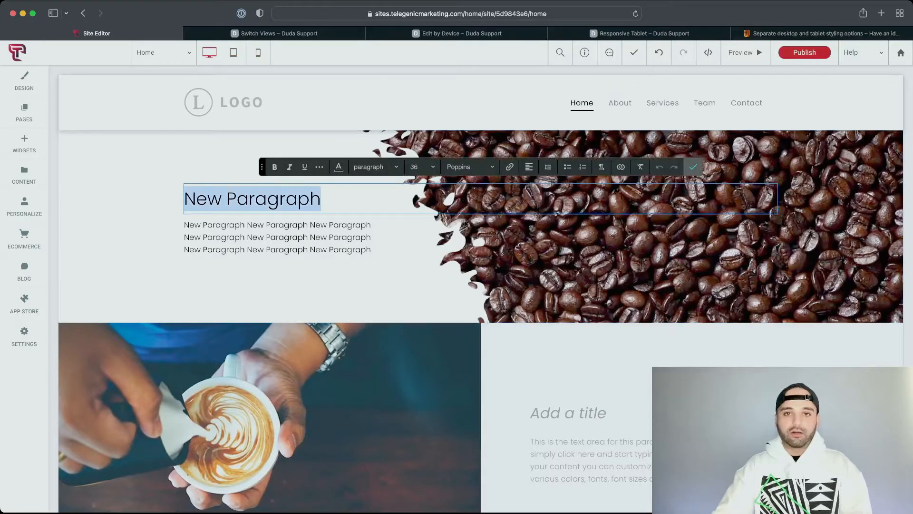
pyautogui.click(694, 167)
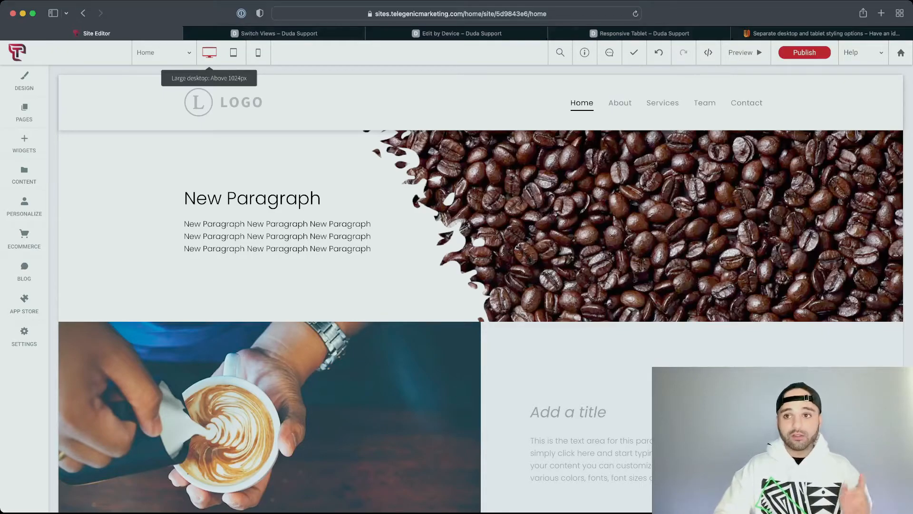
# Read the "Separate desktop and tablet styling options" suggestion on the Duda Idea Board.
pyautogui.click(822, 34)
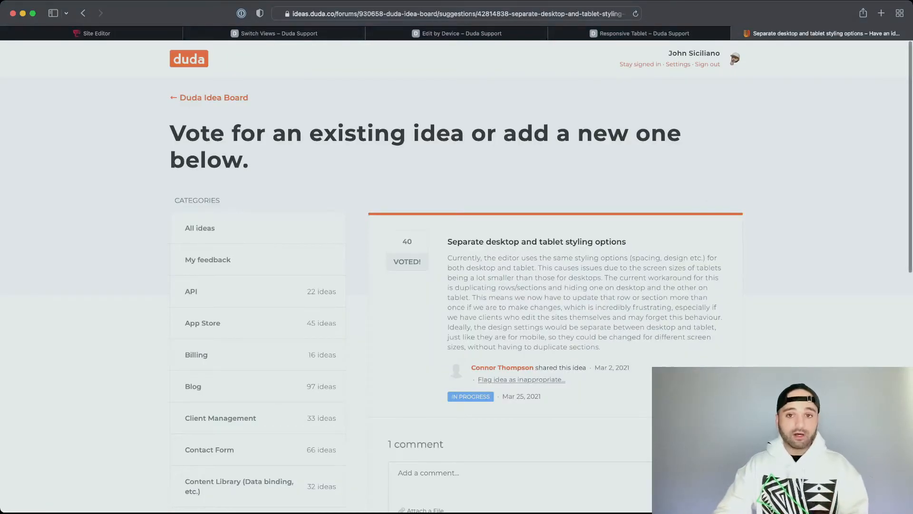
pyautogui.scroll(-3, 457, 276)
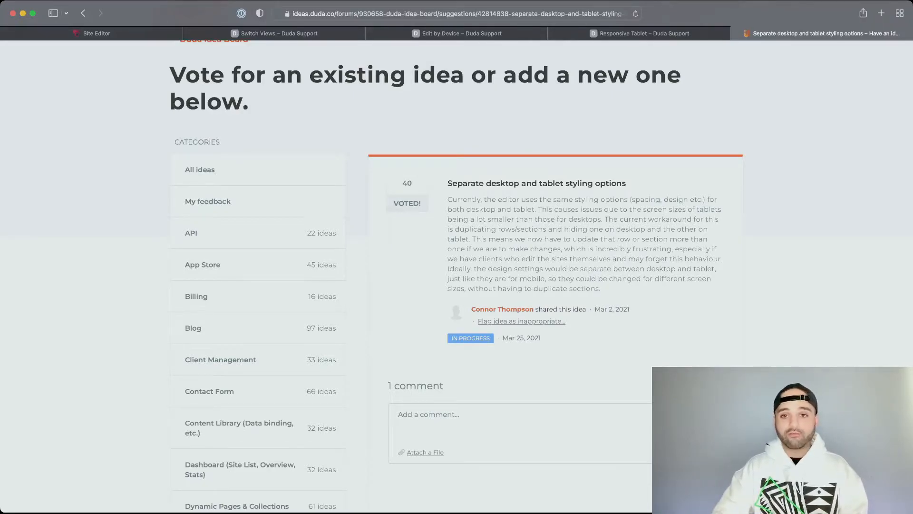
# Check the desktop and tablet styling suggestion's title, progress status and status date on the Idea Board.
pyautogui.moveTo(448, 184); pyautogui.dragTo(626, 184)
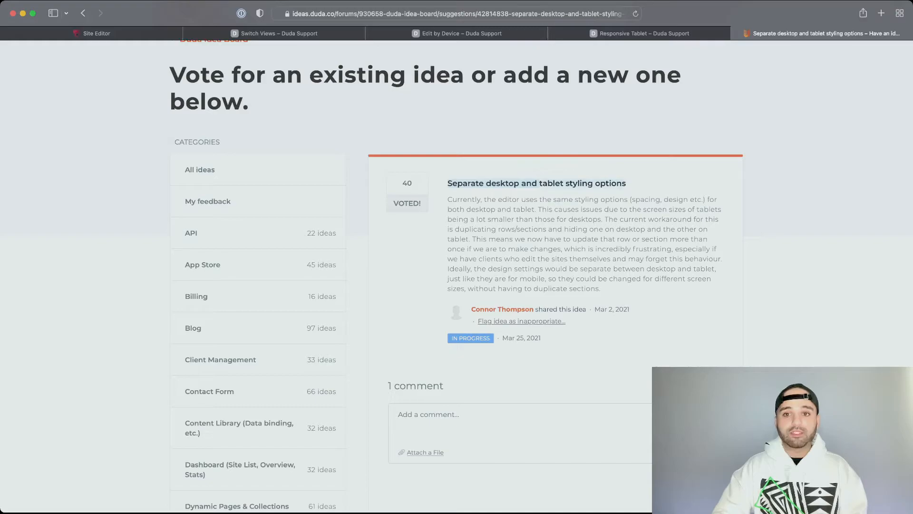
pyautogui.scroll(-1, 541, 275)
pyautogui.moveTo(450, 316); pyautogui.dragTo(490, 315)
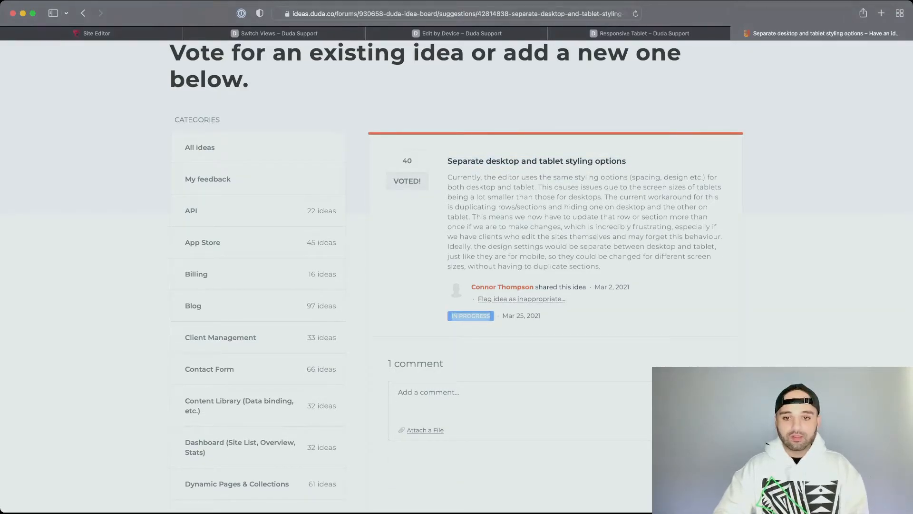
pyautogui.scroll(-1, 541, 274)
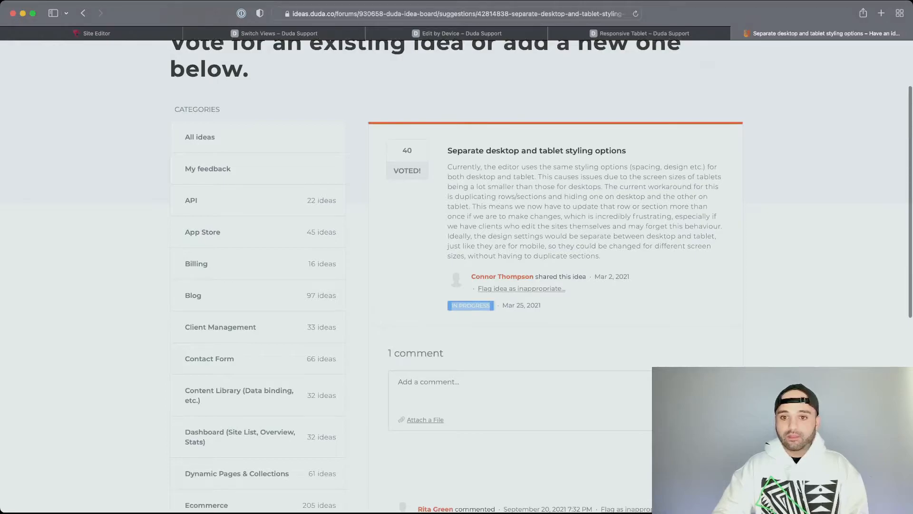
pyautogui.moveTo(503, 305); pyautogui.dragTo(517, 305)
pyautogui.scroll(-2, 475, 285)
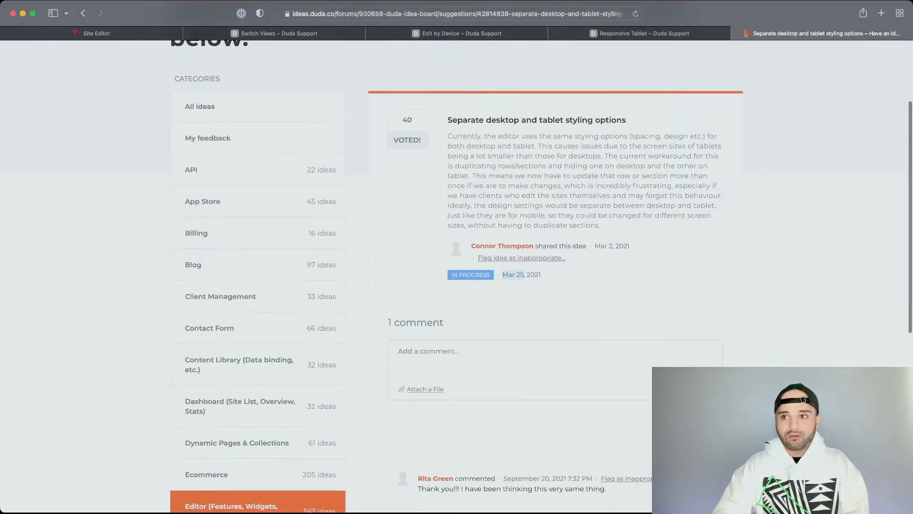
pyautogui.scroll(3, 475, 285)
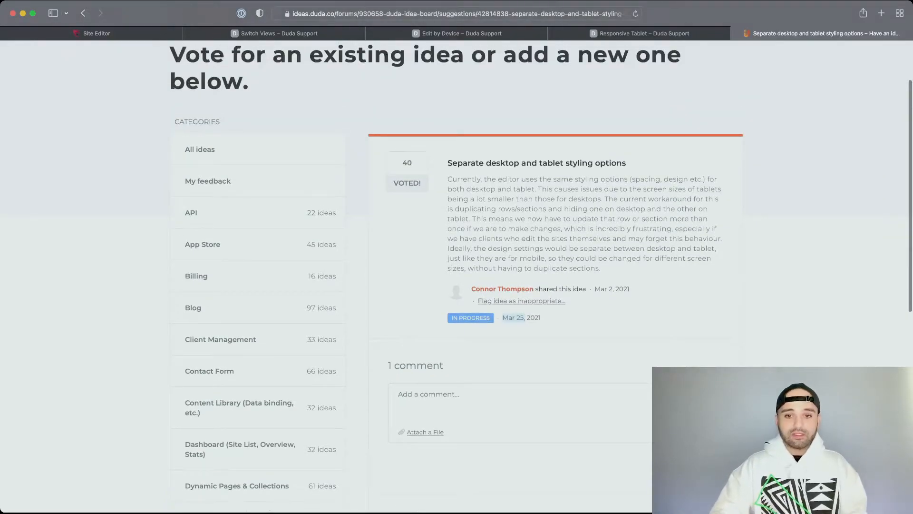
pyautogui.scroll(2, 456, 276)
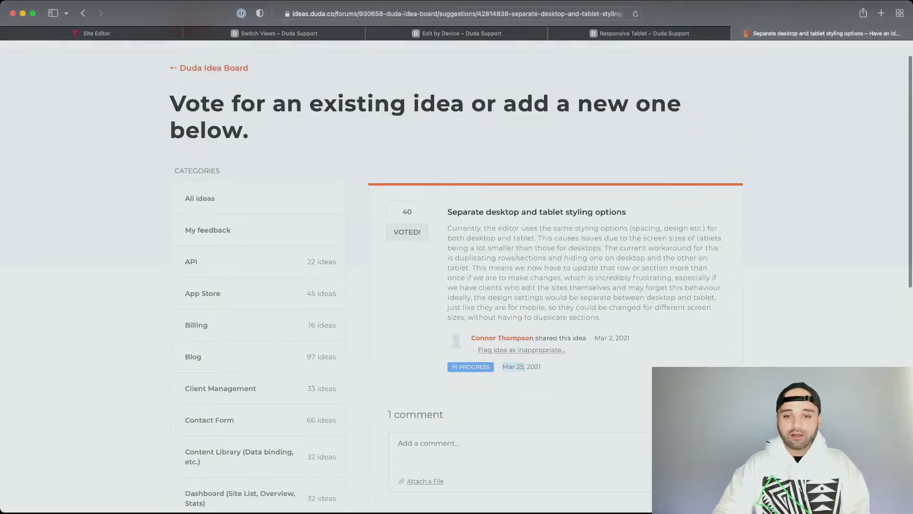
pyautogui.click(525, 372)
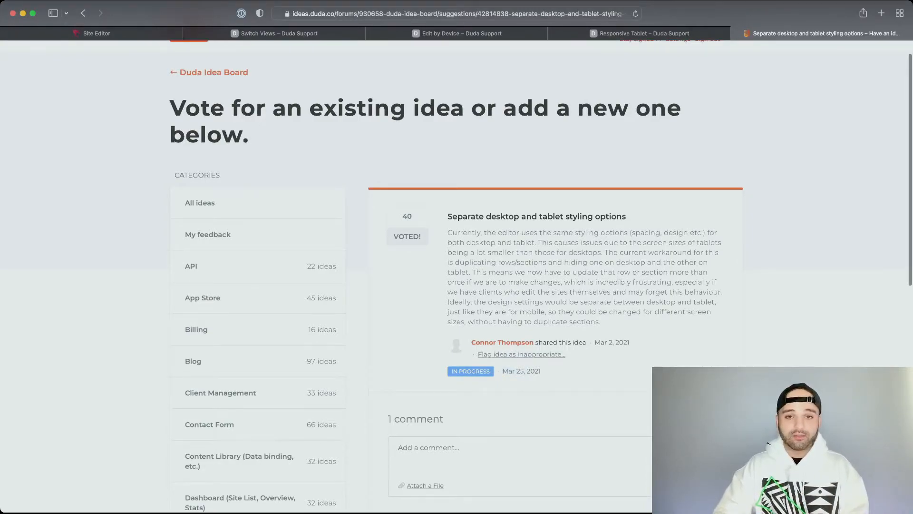
# Switch back to the Duda site editor and compare the coffee bean row in mobile and desktop views.
pyautogui.click(93, 33)
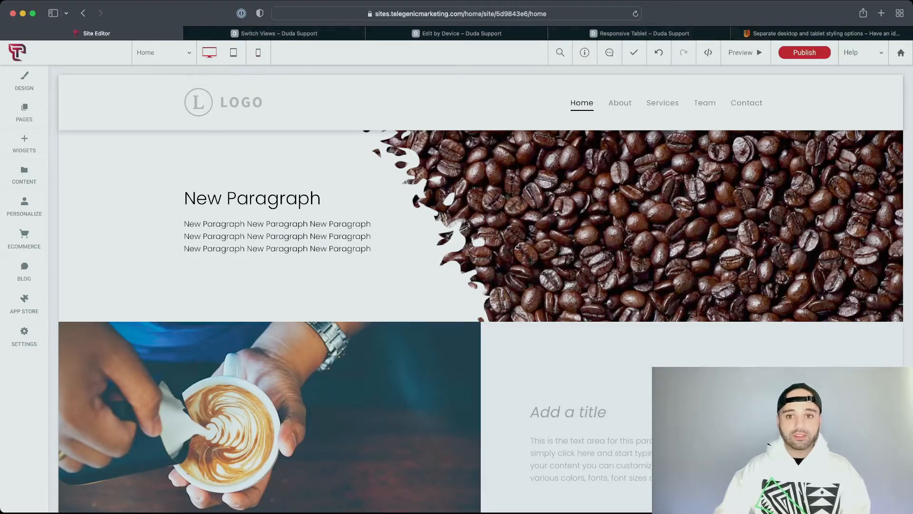
pyautogui.click(259, 52)
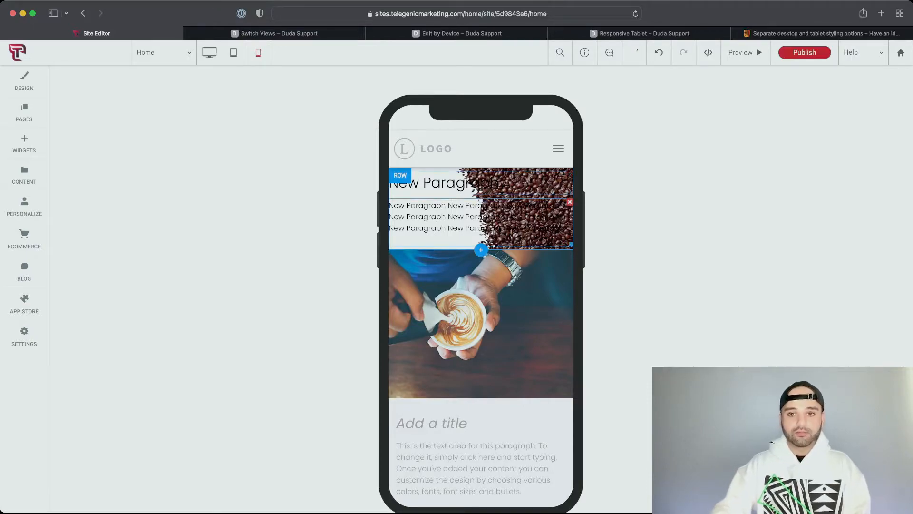
pyautogui.click(209, 52)
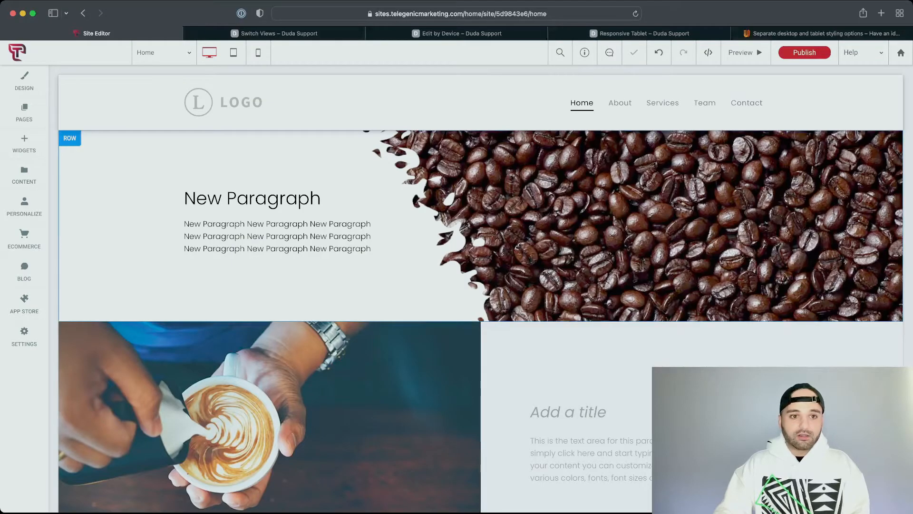
# Duplicate the coffee bean row by copying it and pasting the copy directly below in desktop view.
pyautogui.rightClick(91, 190)
pyautogui.click(81, 271)
pyautogui.rightClick(90, 243)
pyautogui.moveTo(95, 238)
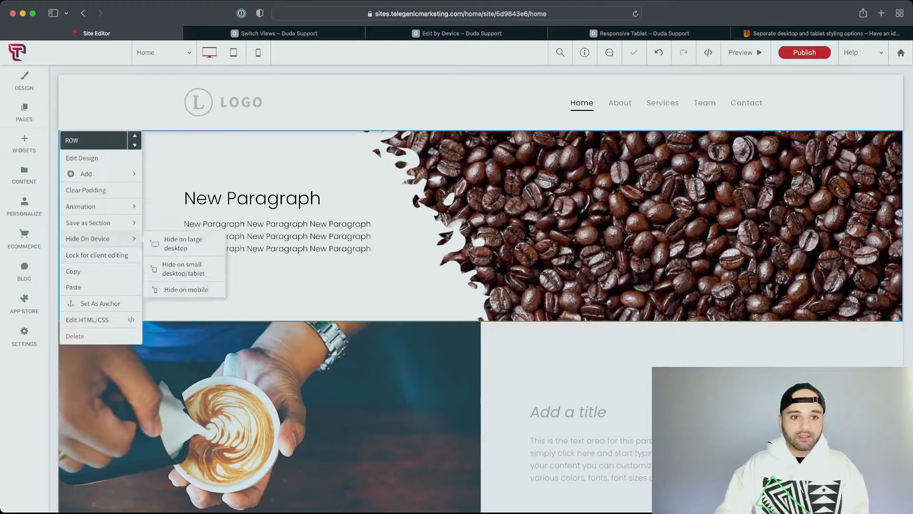
pyautogui.click(74, 287)
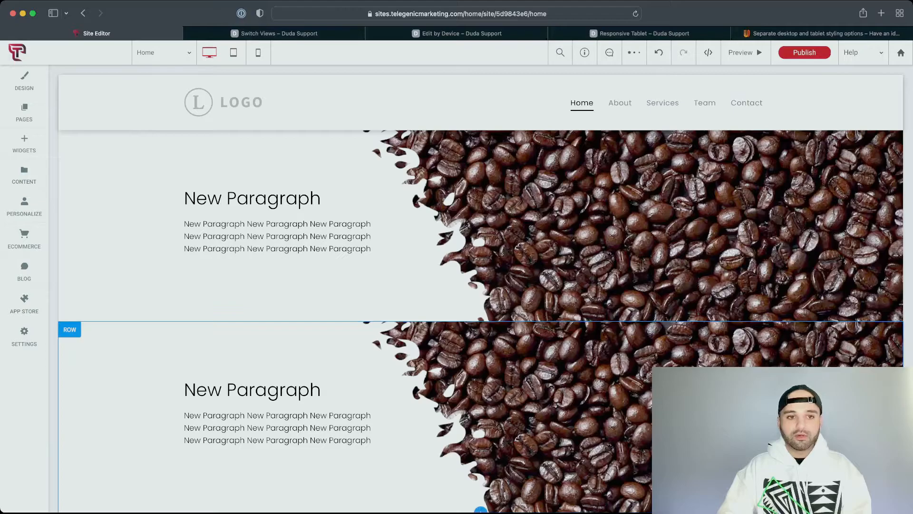
# Hide the duplicated lower coffee bean row on large desktop.
pyautogui.click(69, 329)
pyautogui.moveTo(126, 216)
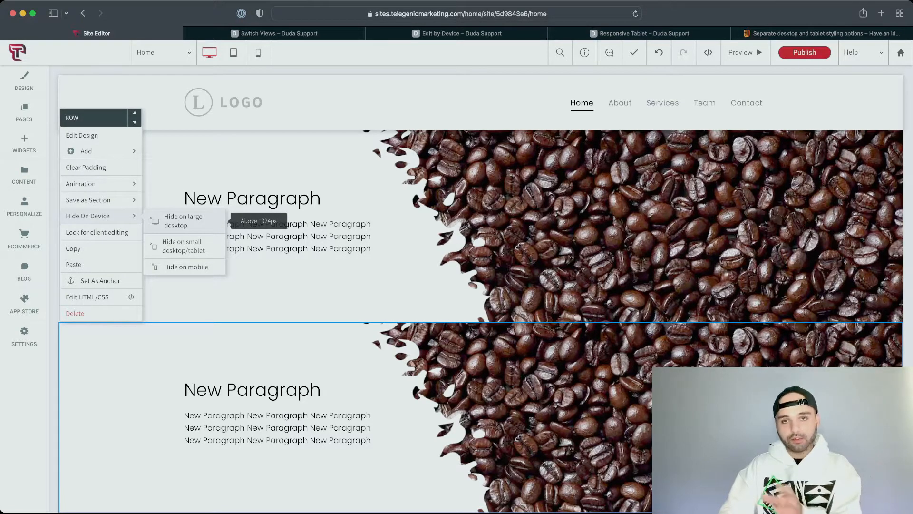
pyautogui.click(183, 221)
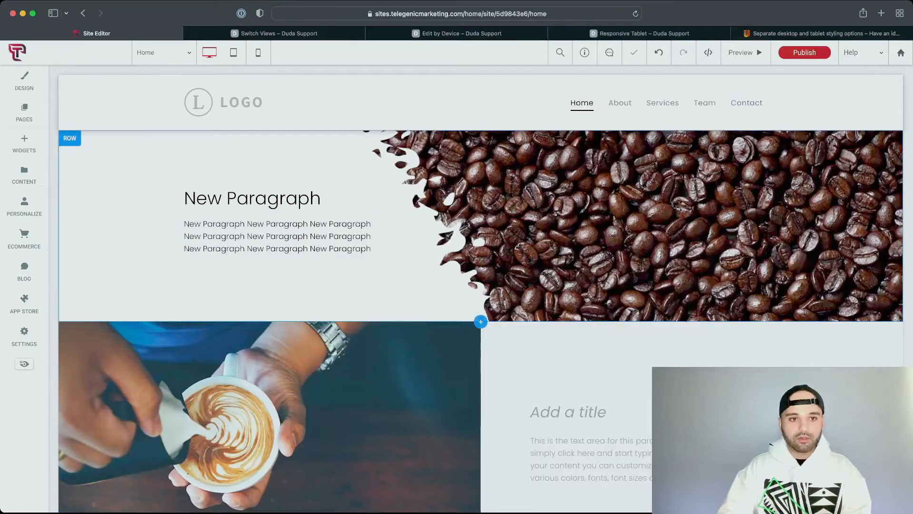
# Hide the original coffee bean row on small desktop/tablet and on mobile.
pyautogui.click(70, 138)
pyautogui.moveTo(126, 239)
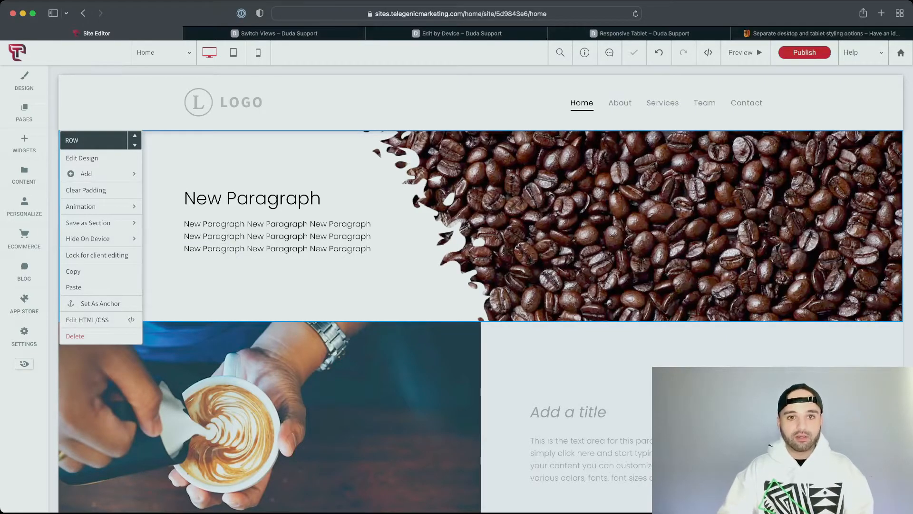
pyautogui.click(305, 283)
# Change the coffee bean row's heading in desktop view to "New Paragraph 1".
pyautogui.click(252, 198)
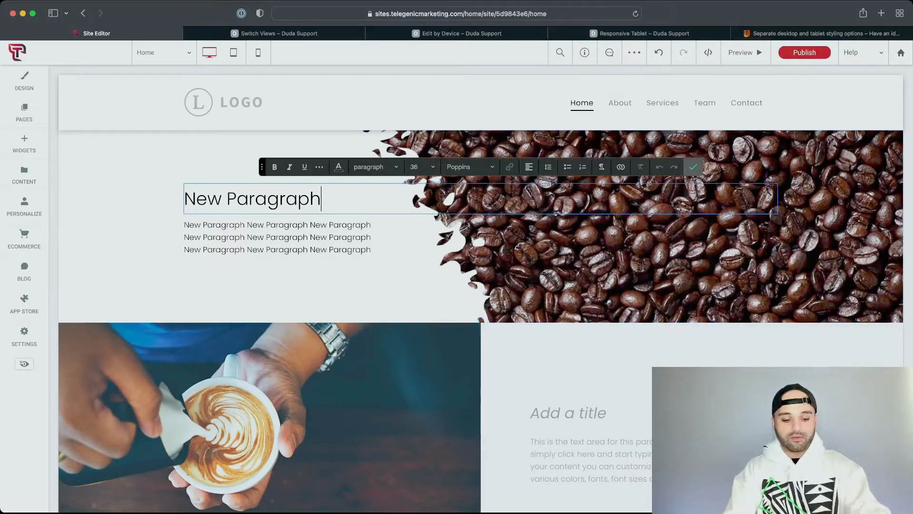
pyautogui.write('1')
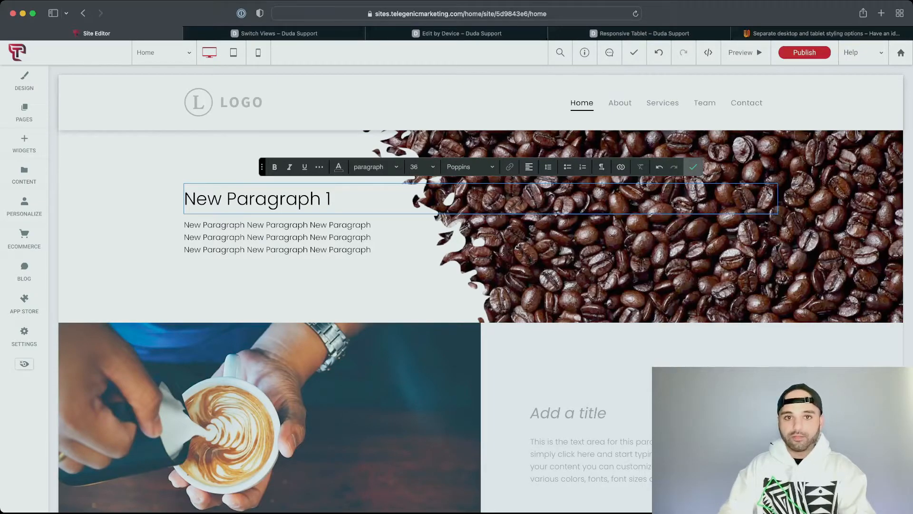
pyautogui.click(693, 167)
# Change the duplicated row's heading in tablet view to "New Paragraph 2" and check the row in mobile view.
pyautogui.click(233, 52)
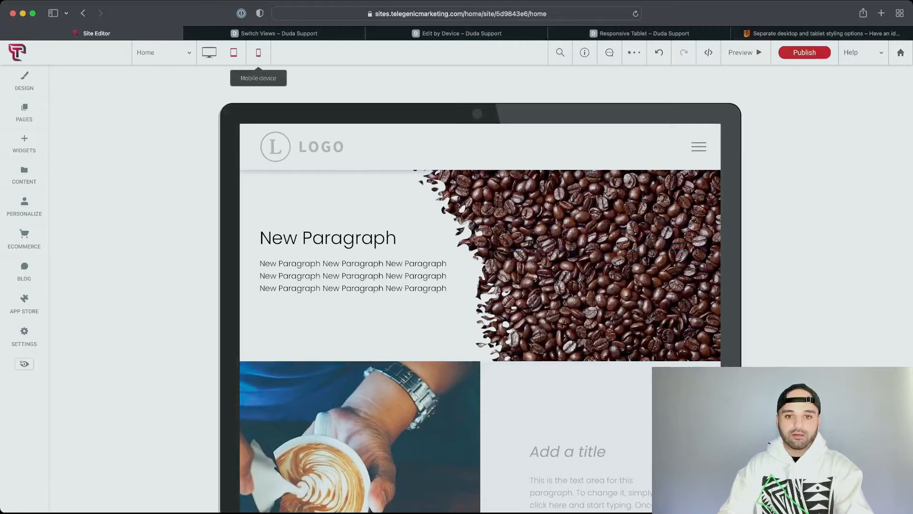
pyautogui.click(410, 238)
pyautogui.write('2')
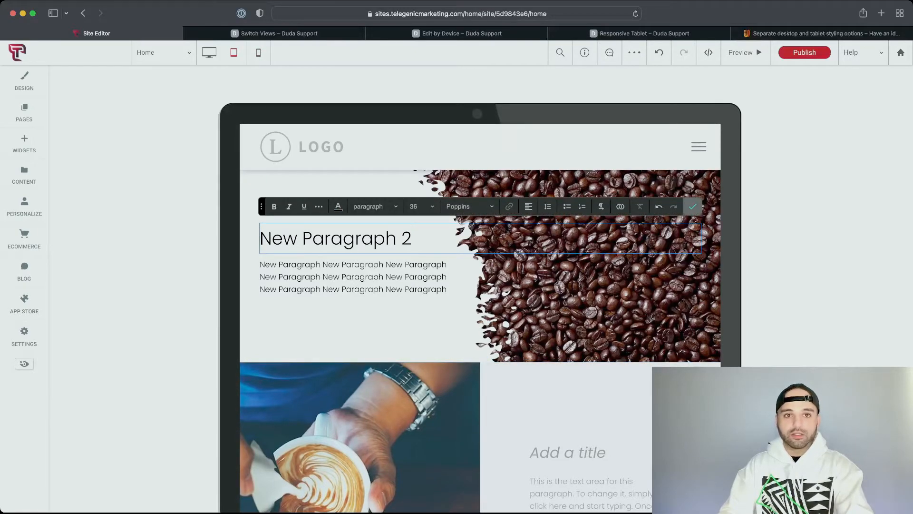
pyautogui.click(694, 206)
pyautogui.click(258, 52)
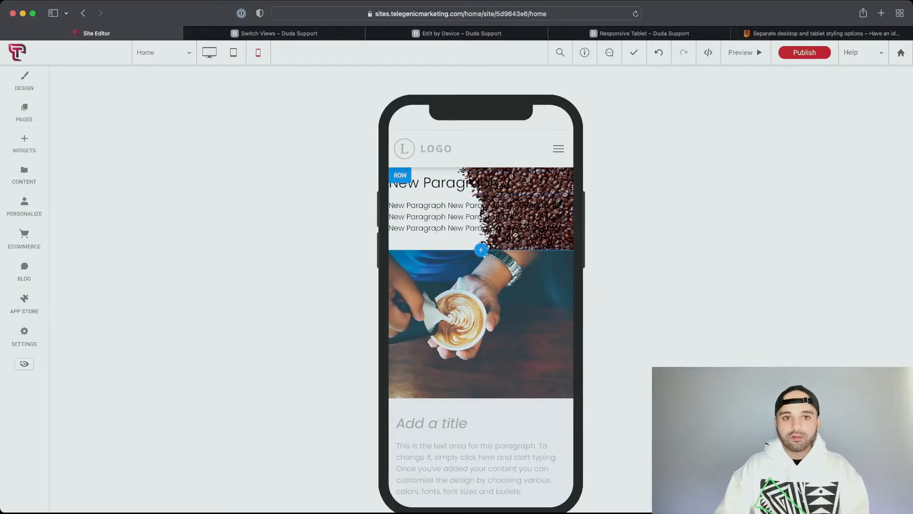
# In tablet view, replace the New Paragraph 2 row's background with the plain coffee beans photo from the site images.
pyautogui.click(233, 52)
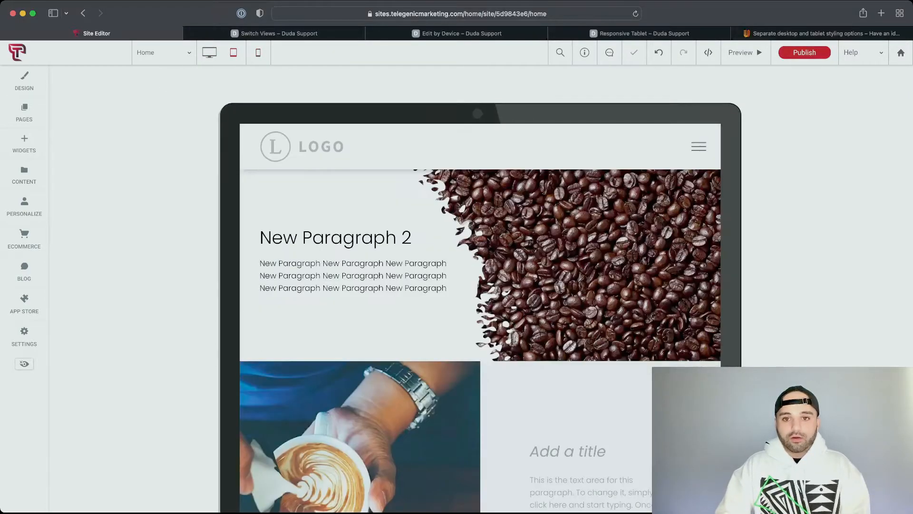
pyautogui.click(251, 177)
pyautogui.scroll(-2, 805, 285)
pyautogui.scroll(-2, 806, 286)
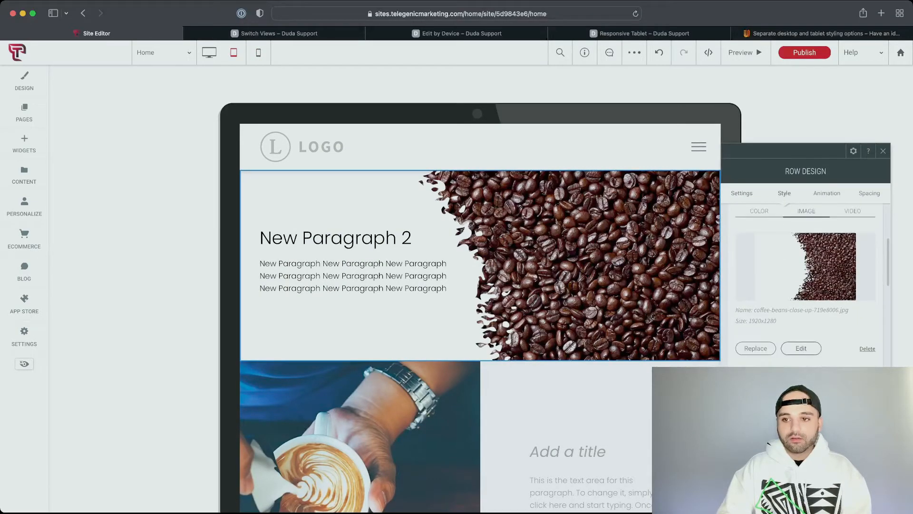
pyautogui.click(755, 348)
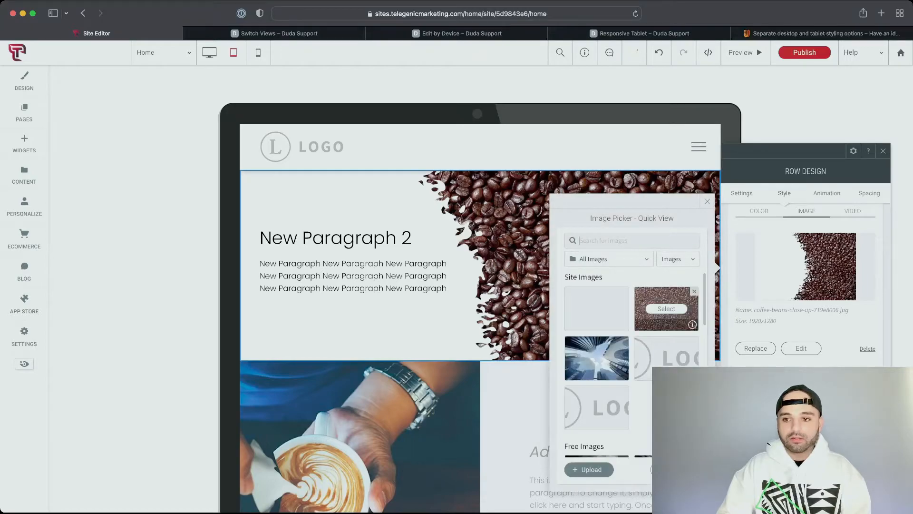
pyautogui.click(666, 309)
# Overlay a large white ragged-edged circle sticker on the middle of the background photo and save the edited image.
pyautogui.click(801, 348)
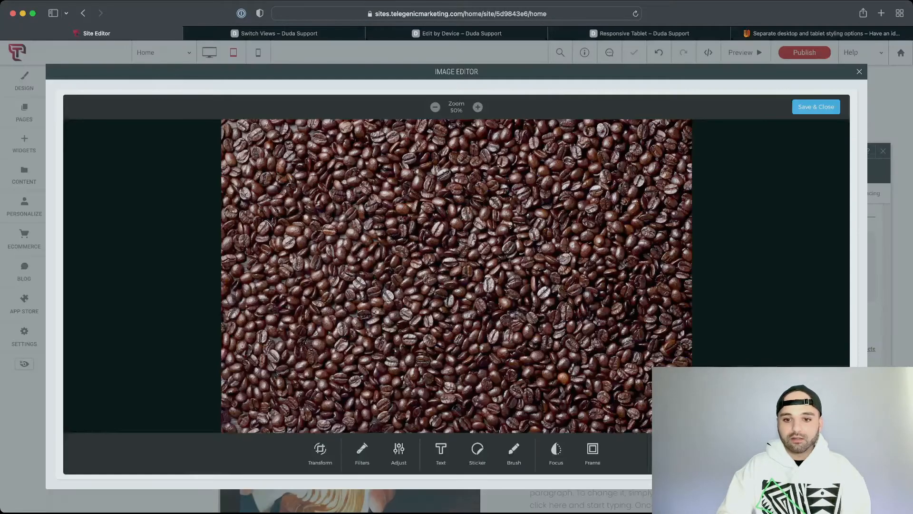
pyautogui.click(478, 453)
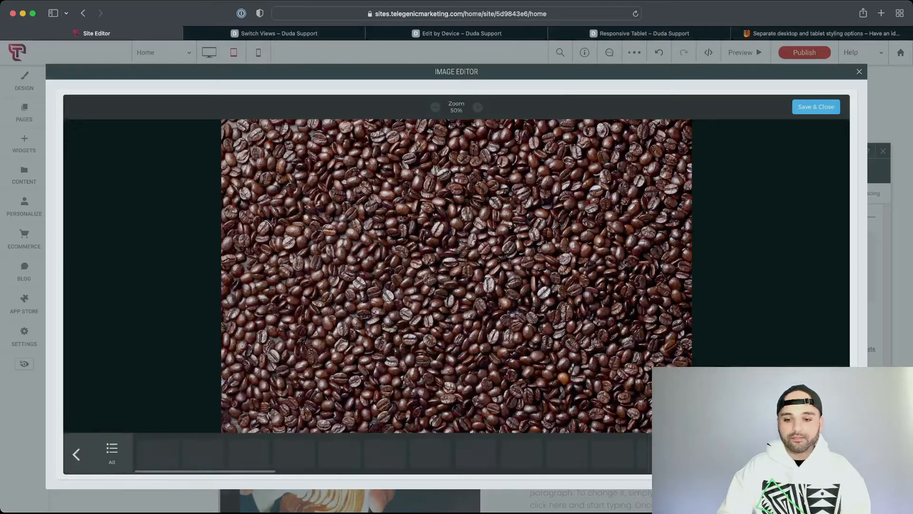
pyautogui.hscroll(15, 477, 452)
pyautogui.hscroll(-1, 552, 453)
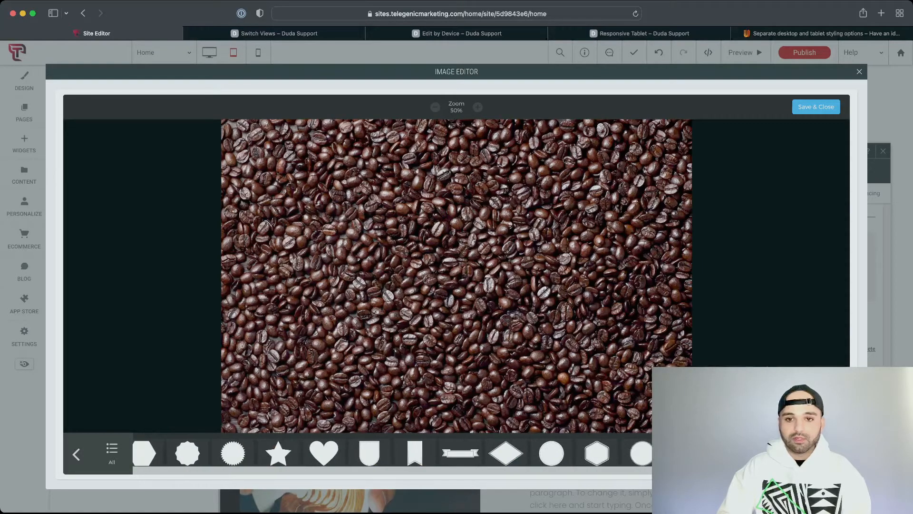
pyautogui.click(640, 452)
pyautogui.moveTo(457, 277); pyautogui.dragTo(425, 251)
pyautogui.moveTo(499, 329); pyautogui.dragTo(657, 431)
pyautogui.moveTo(613, 208); pyautogui.dragTo(619, 212)
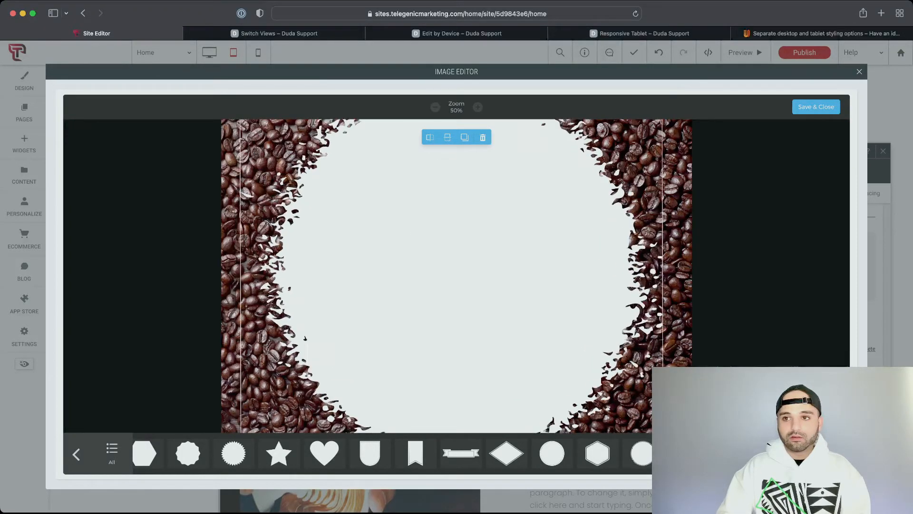
pyautogui.click(817, 107)
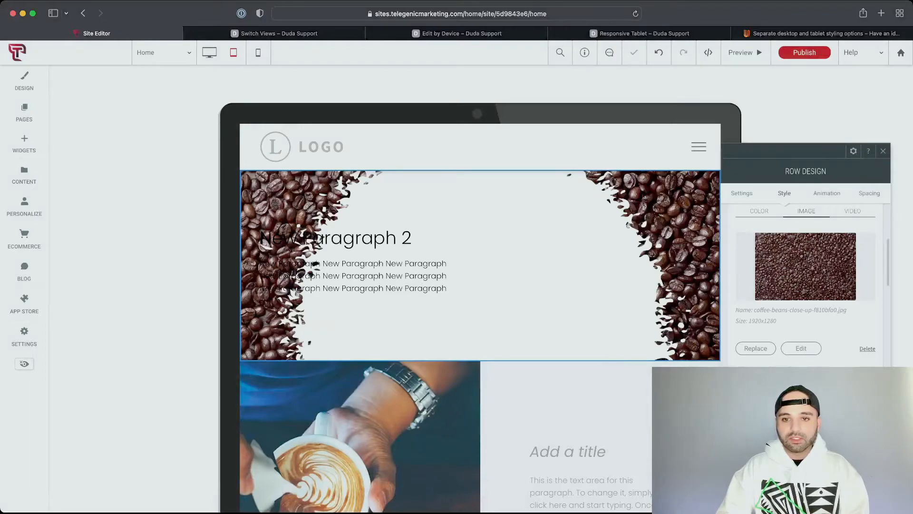
pyautogui.click(884, 151)
# Center-align the New Paragraph 2 heading in tablet view.
pyautogui.click(523, 238)
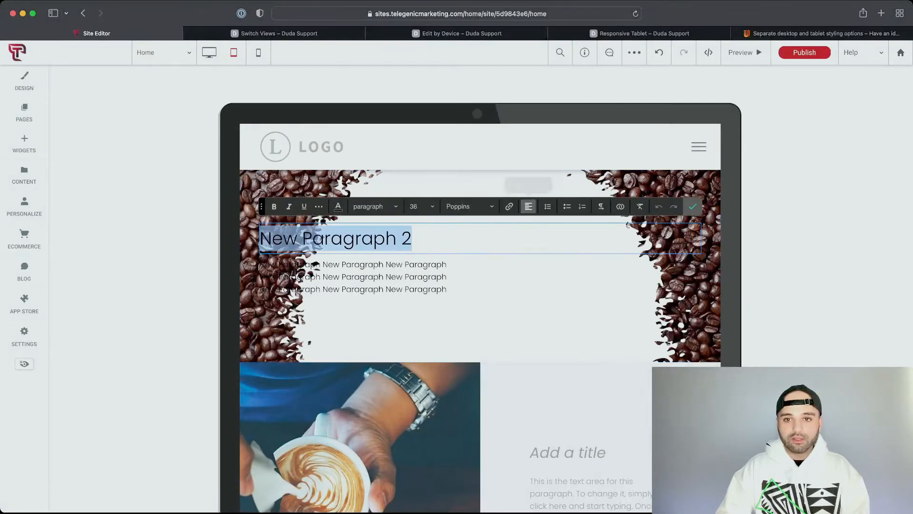
pyautogui.click(529, 206)
pyautogui.click(537, 236)
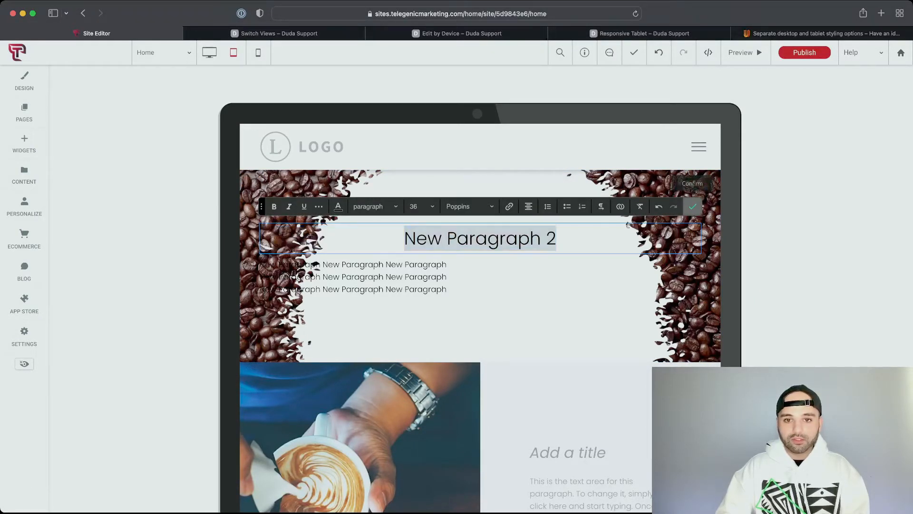
pyautogui.click(693, 206)
# Center the body paragraph block under the New Paragraph 2 heading in tablet view, and check the row in mobile view.
pyautogui.click(409, 278)
pyautogui.click(407, 239)
pyautogui.click(414, 269)
pyautogui.click(571, 239)
pyautogui.rightClick(381, 264)
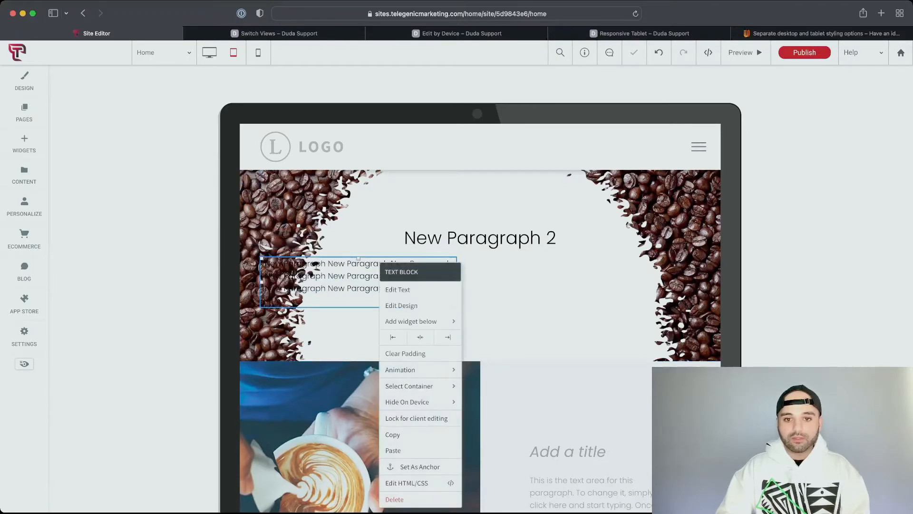
pyautogui.rightClick(432, 264)
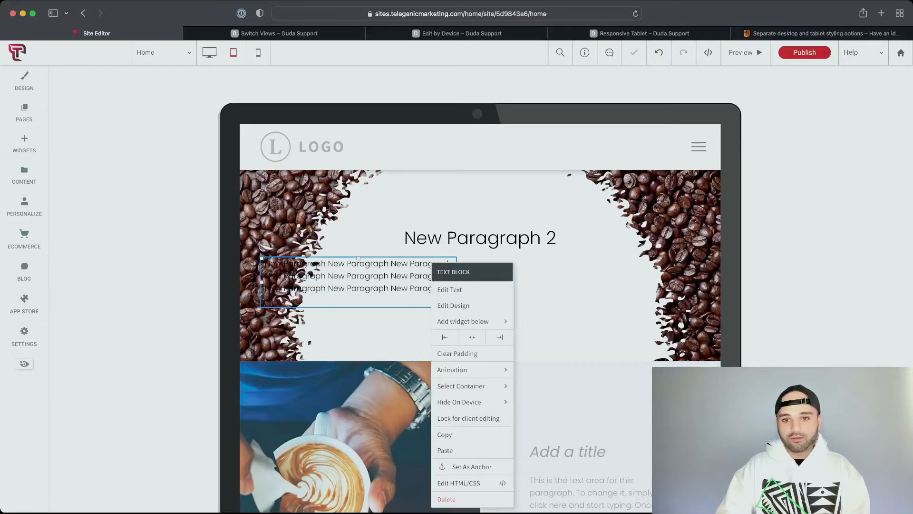
pyautogui.click(413, 331)
pyautogui.rightClick(410, 281)
pyautogui.click(450, 337)
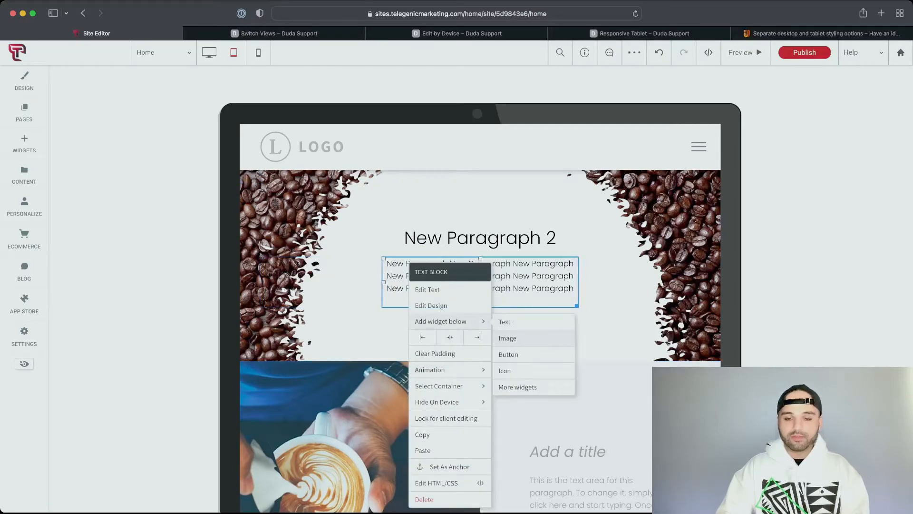
pyautogui.click(542, 245)
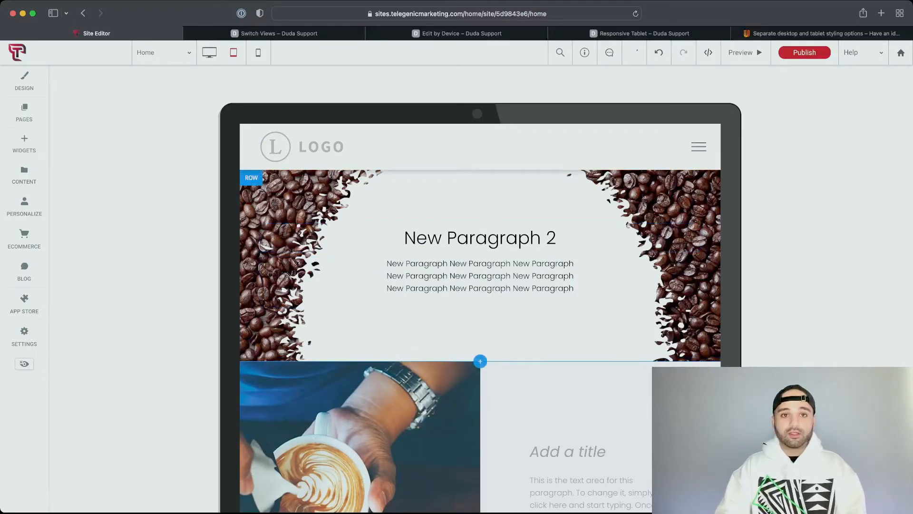
pyautogui.click(258, 53)
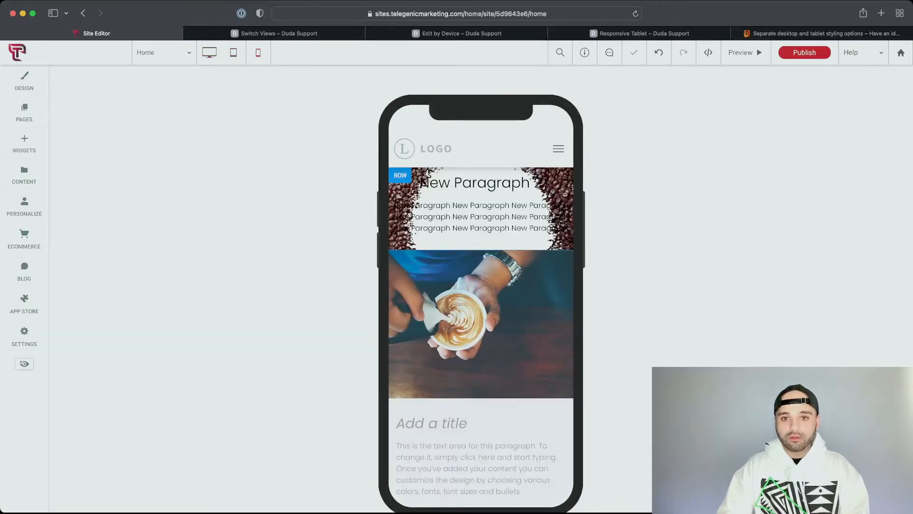
# Set the New Paragraph 2 heading's font size to 18 in mobile view, and check the row in tablet view.
pyautogui.click(481, 183)
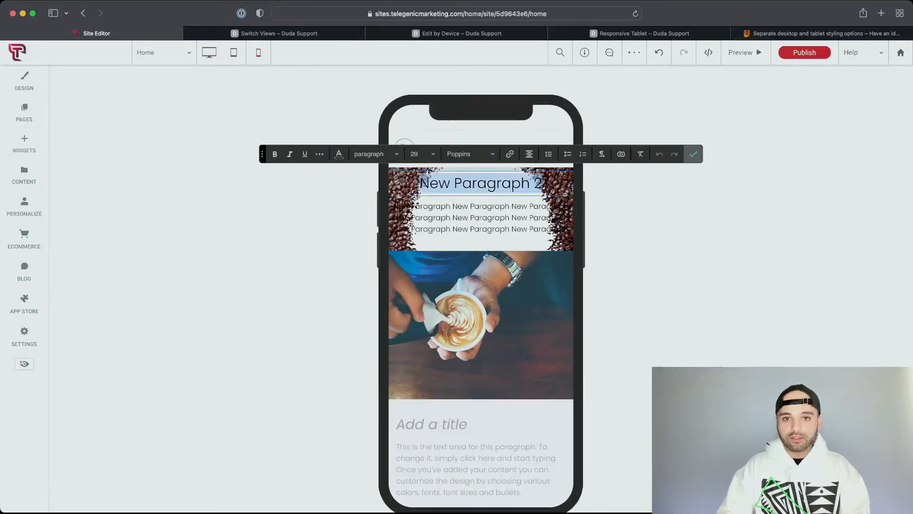
pyautogui.click(417, 153)
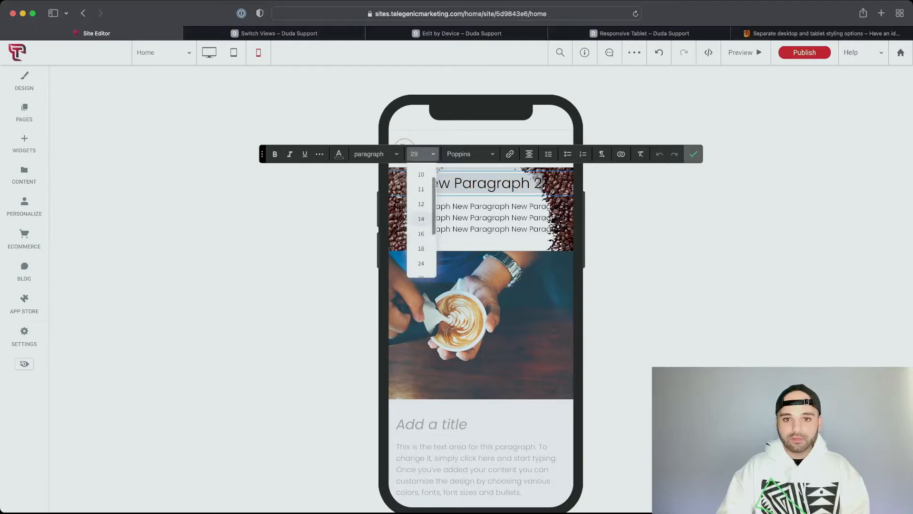
pyautogui.click(421, 231)
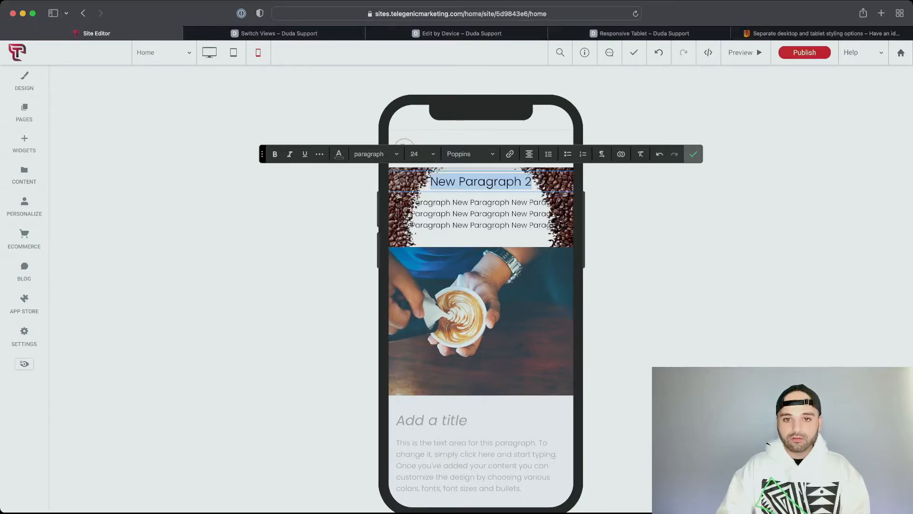
pyautogui.click(417, 154)
pyautogui.click(421, 204)
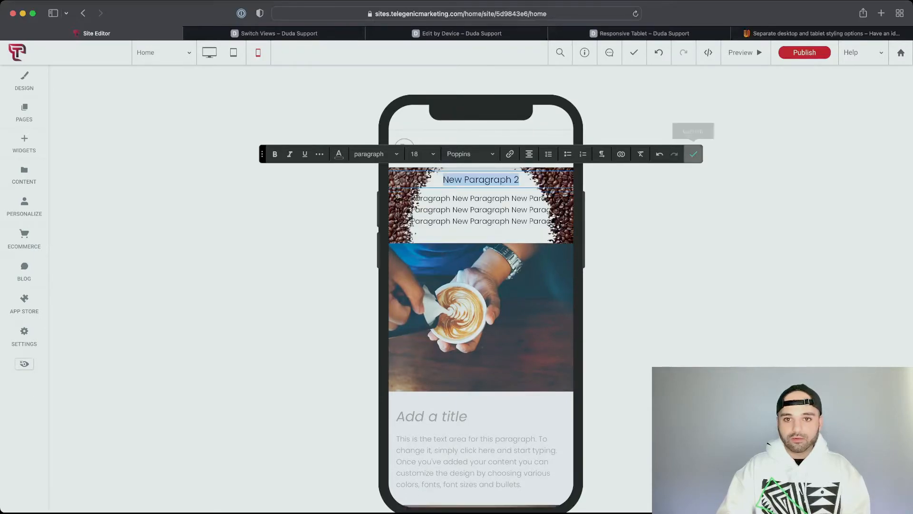
pyautogui.click(693, 153)
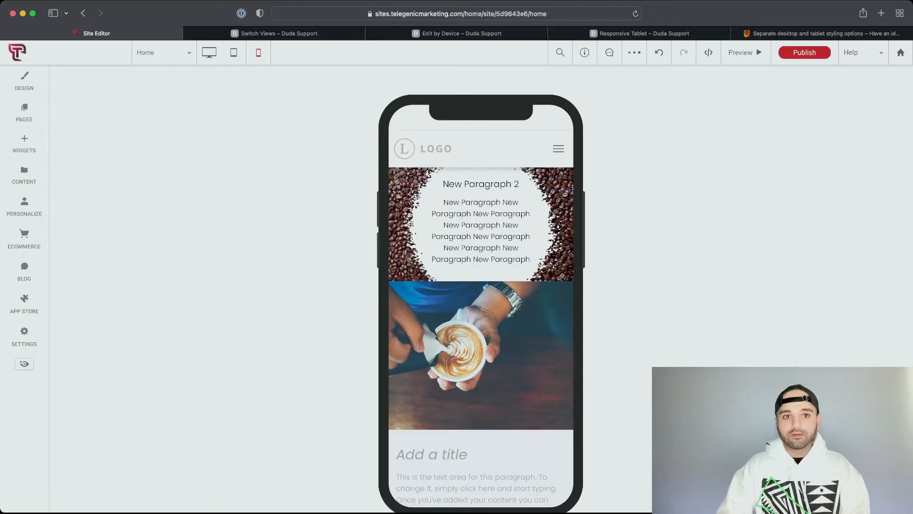
pyautogui.click(233, 52)
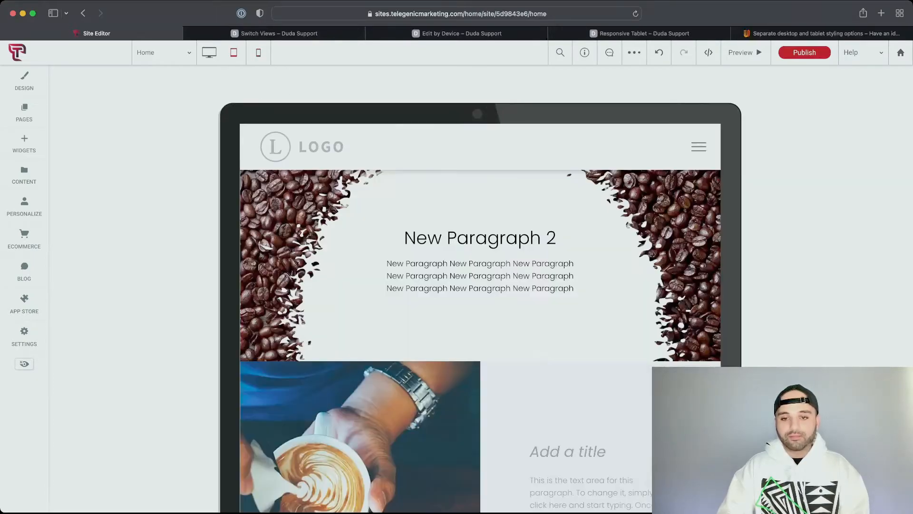
# In desktop view, remove the number from the New Paragraph 1 heading so it reads New Paragraph.
pyautogui.click(209, 53)
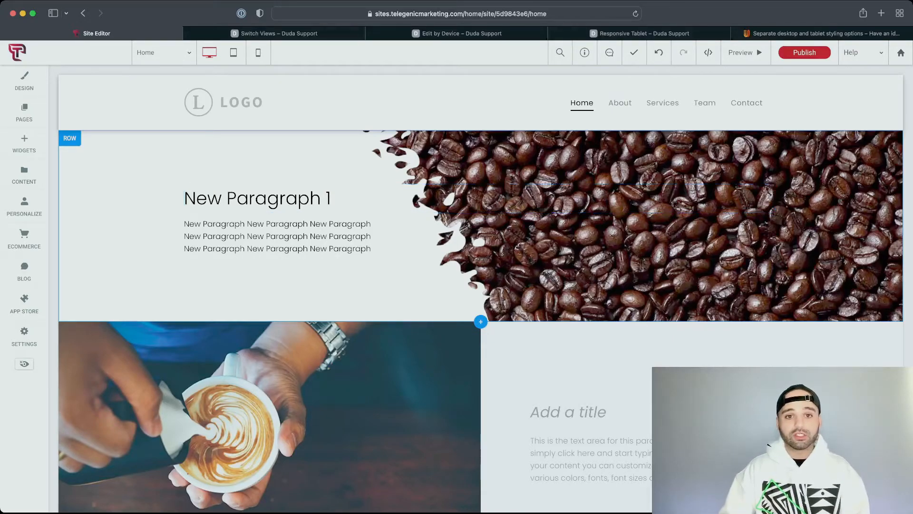
pyautogui.click(257, 198)
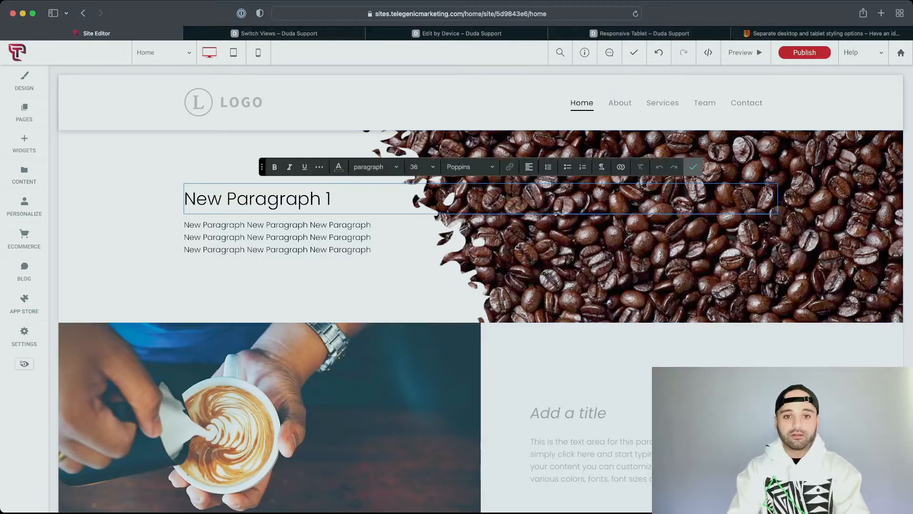
pyautogui.press('BackSpace')
pyautogui.press('BackSpace')
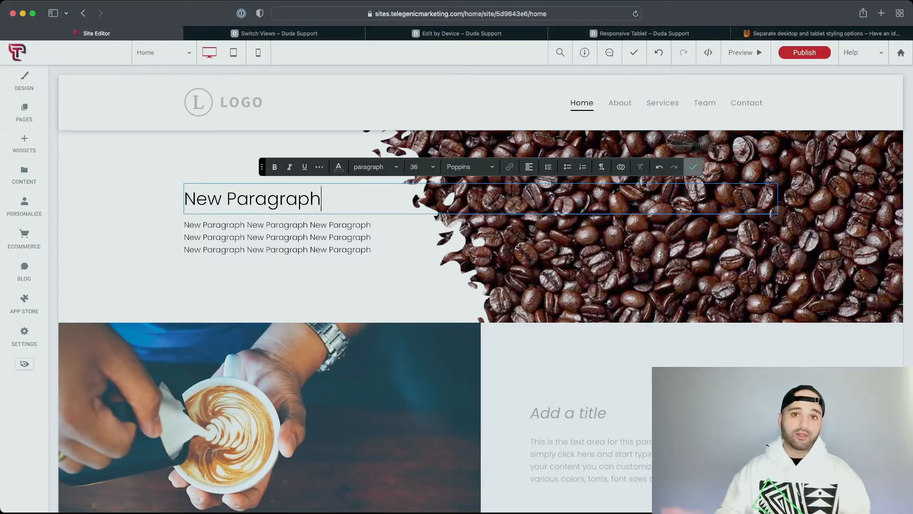
pyautogui.click(693, 167)
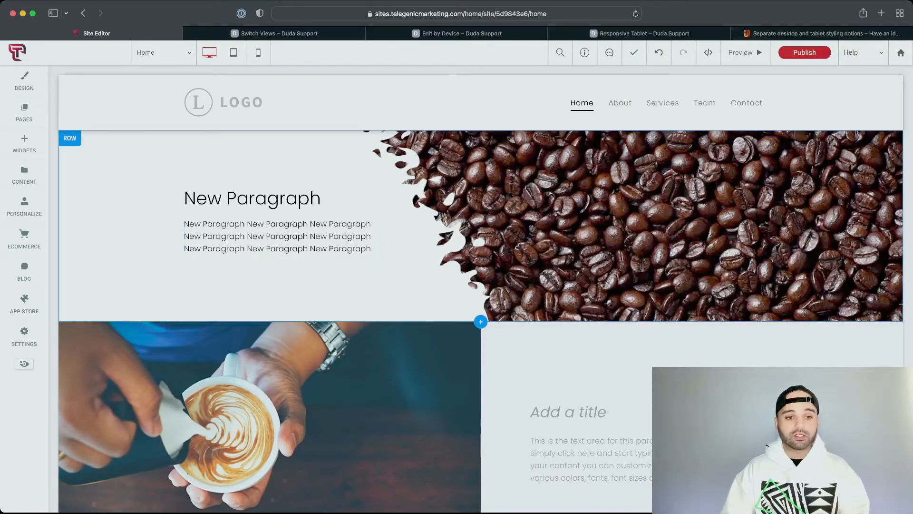
# Show hidden elements in desktop view and examine the hidden New Paragraph 2 row with its unhide option.
pyautogui.click(24, 364)
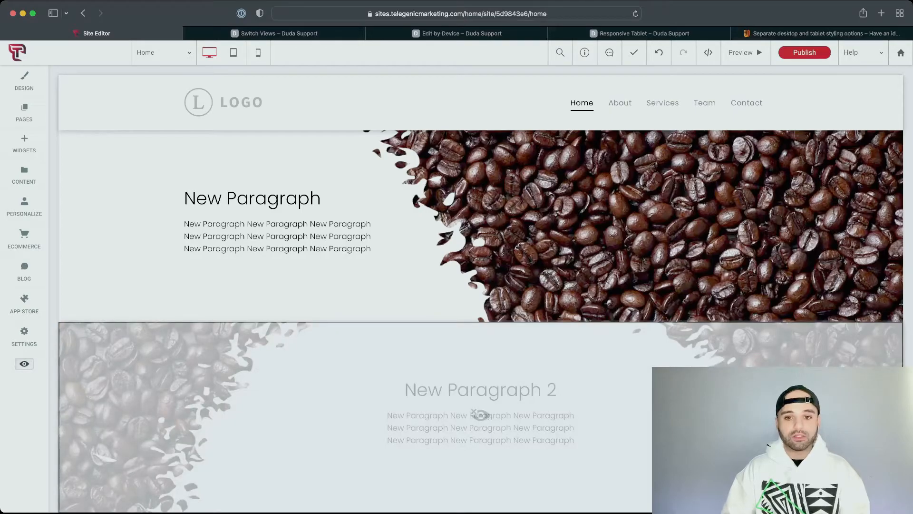
pyautogui.scroll(-3, 481, 319)
pyautogui.click(478, 333)
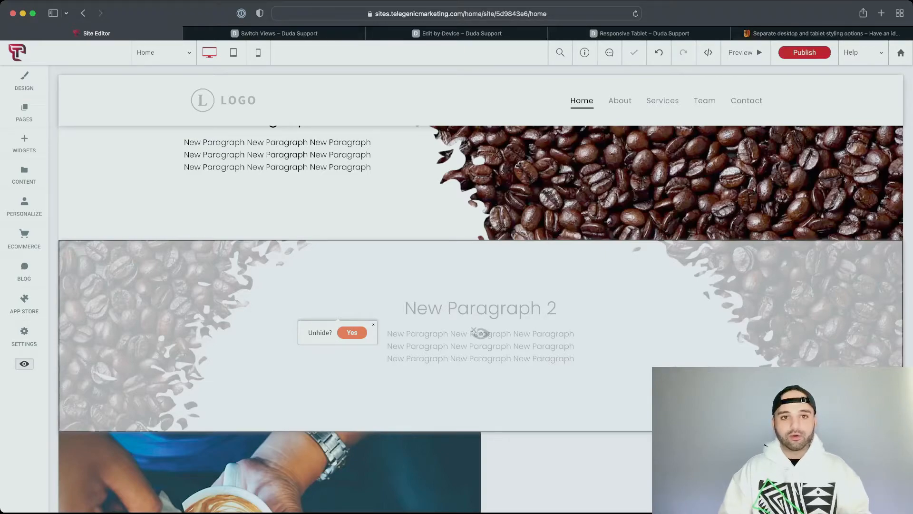
# In tablet view, remove the number from the New Paragraph 2 heading so it reads New Paragraph.
pyautogui.click(233, 53)
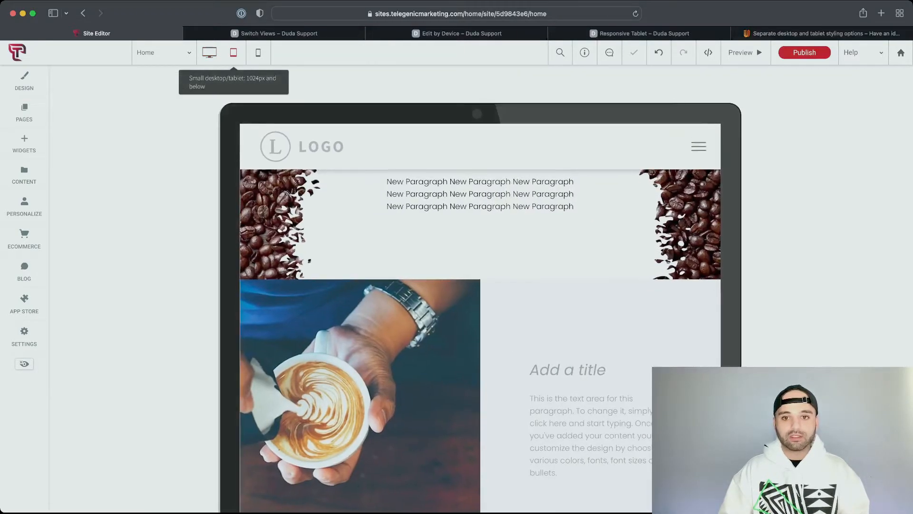
pyautogui.click(558, 239)
pyautogui.write('\\')
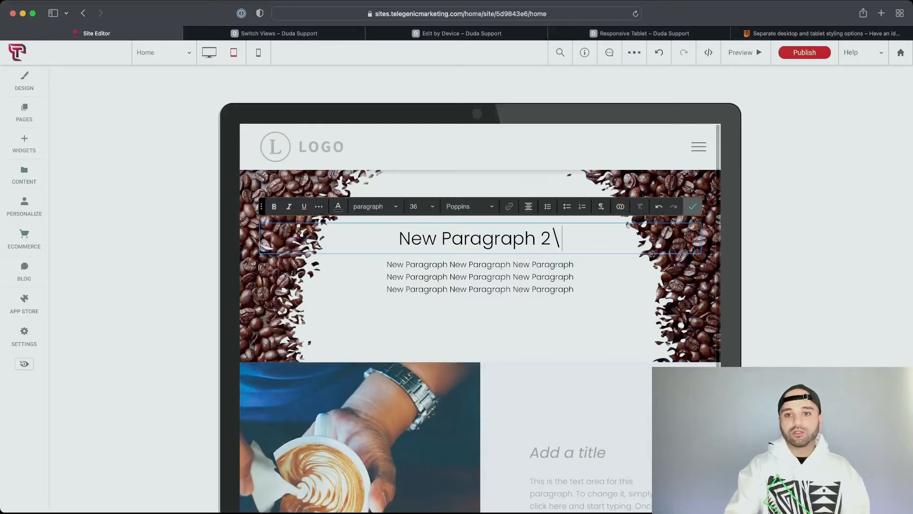
pyautogui.press('BackSpace')
pyautogui.press('BackSpace')
pyautogui.press('BackSpace')
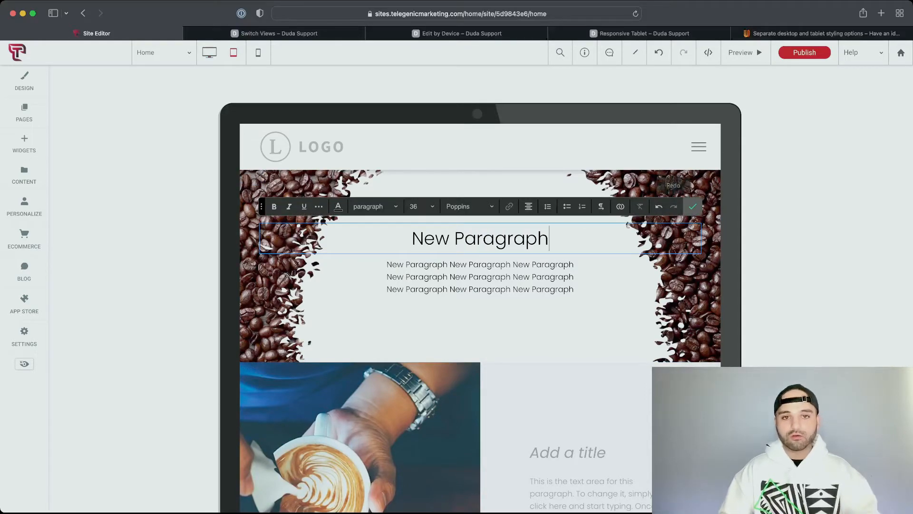
pyautogui.click(692, 206)
# Compare the New Paragraph row and the rows below it across the mobile, desktop and tablet views.
pyautogui.click(259, 52)
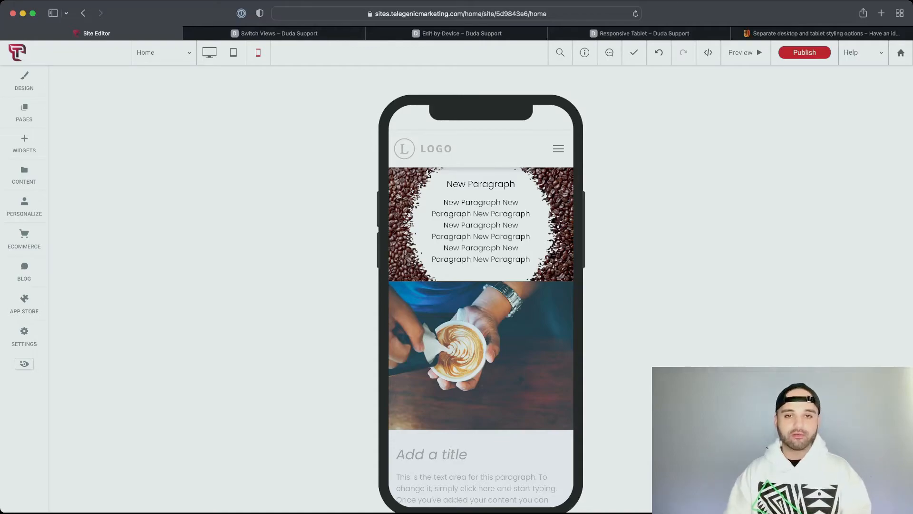
pyautogui.click(209, 52)
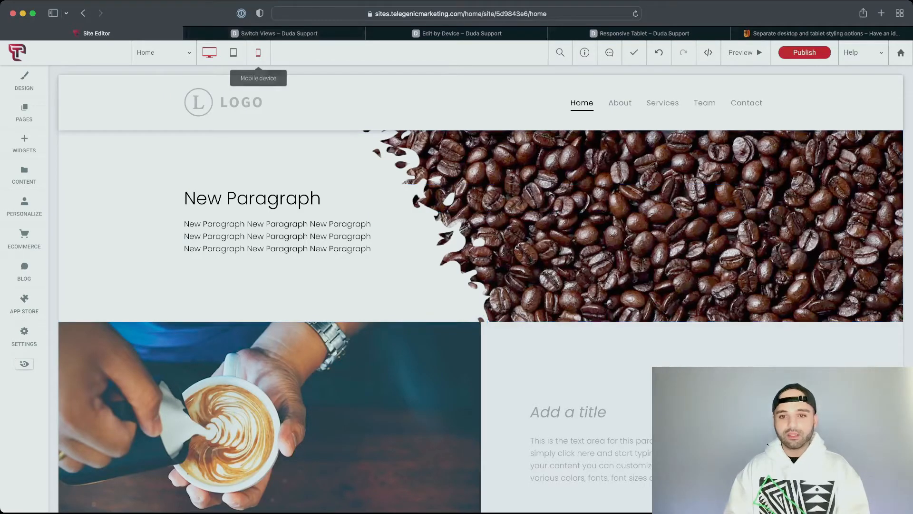
pyautogui.click(258, 53)
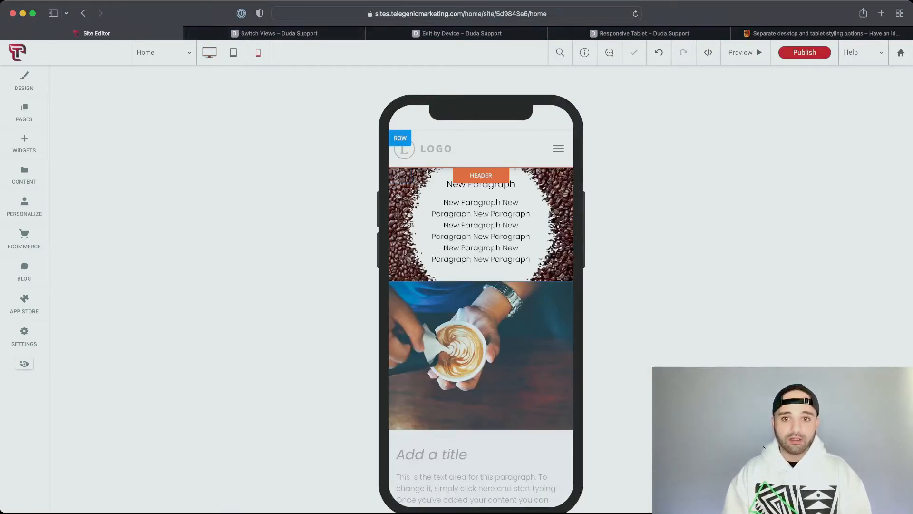
pyautogui.scroll(-5, 481, 333)
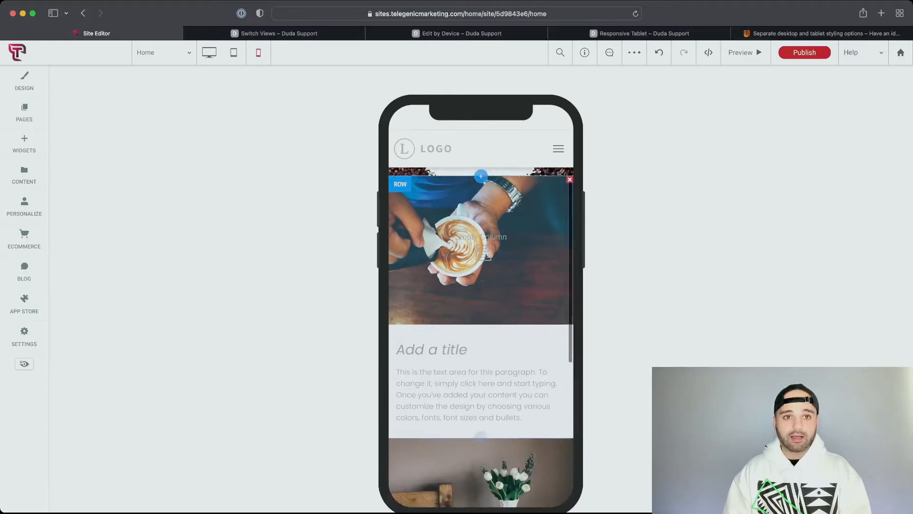
pyautogui.click(234, 52)
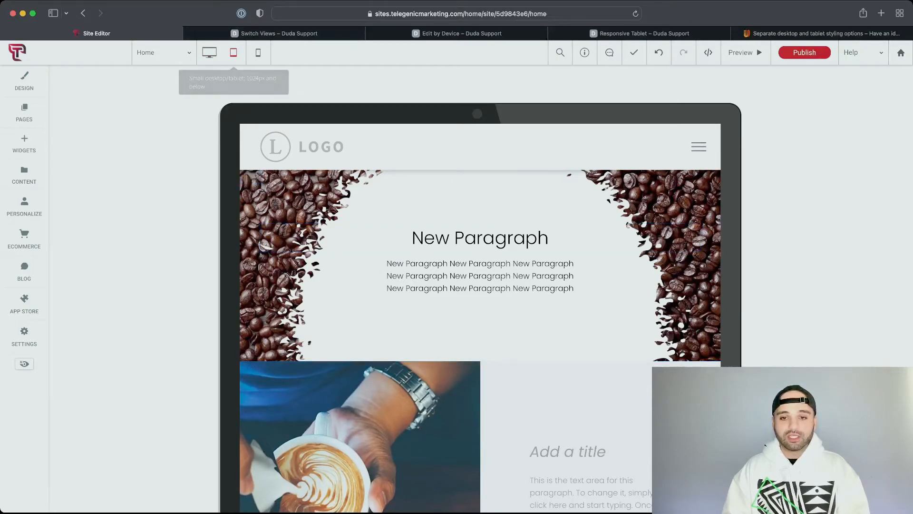
pyautogui.scroll(-3, 480, 240)
pyautogui.scroll(3, 481, 240)
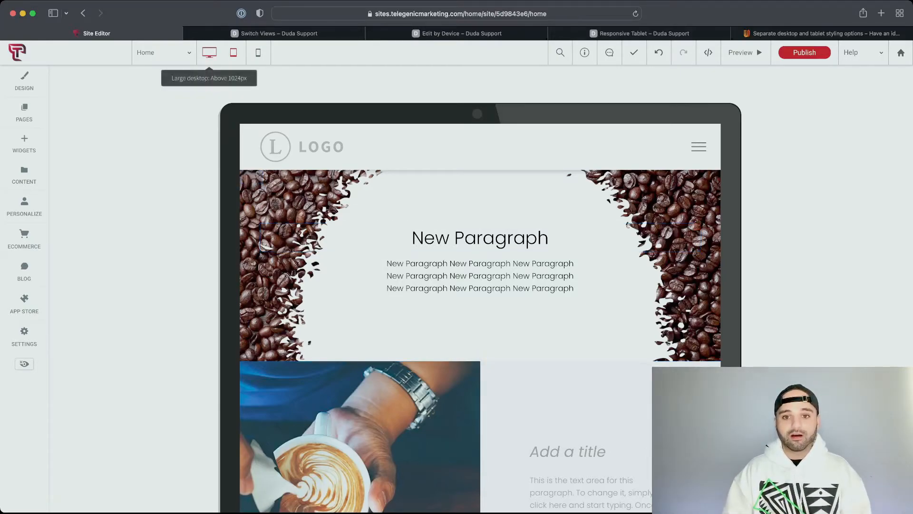
pyautogui.click(210, 52)
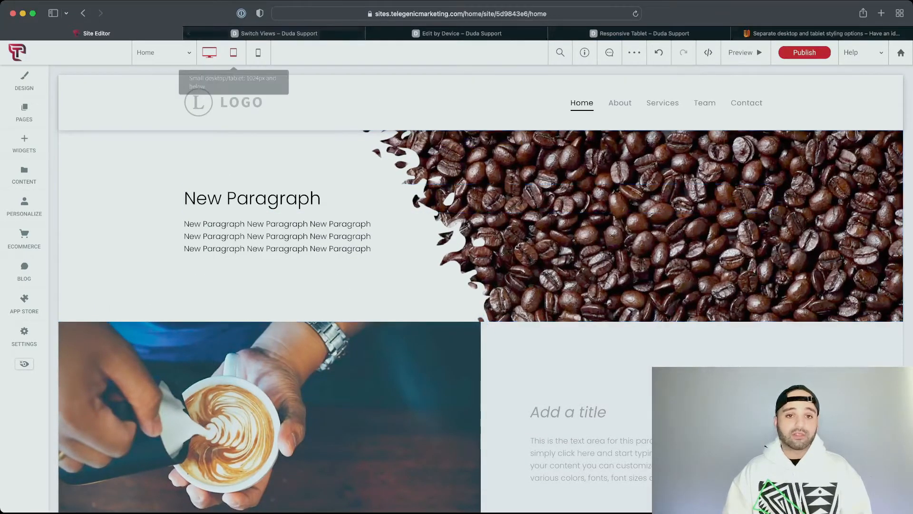
pyautogui.click(233, 52)
pyautogui.click(258, 52)
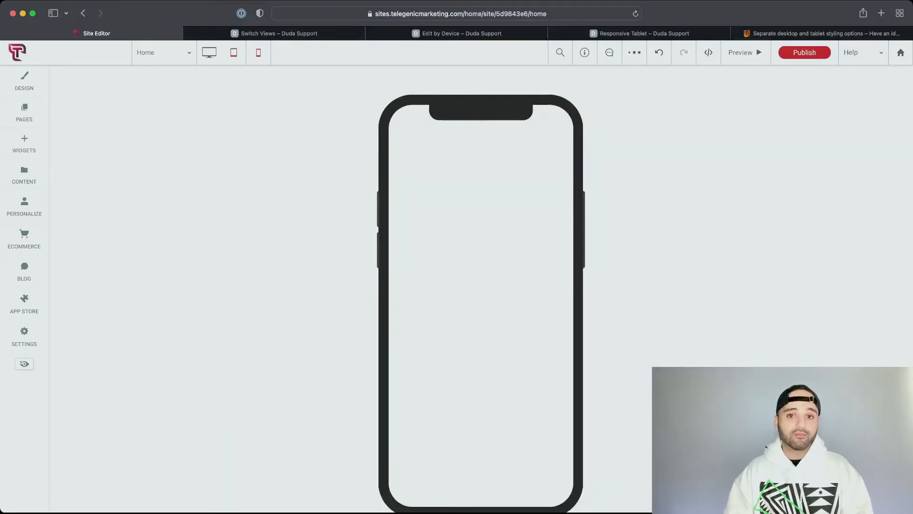
pyautogui.click(233, 52)
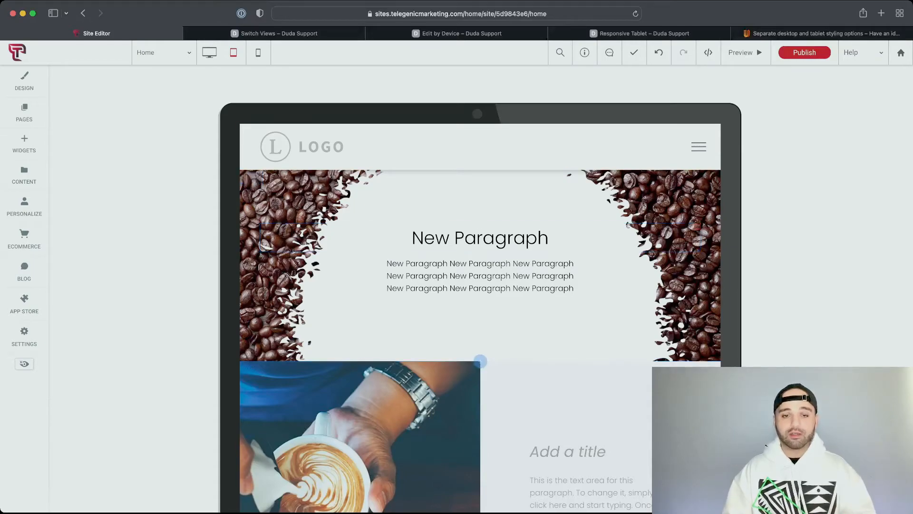
pyautogui.click(209, 52)
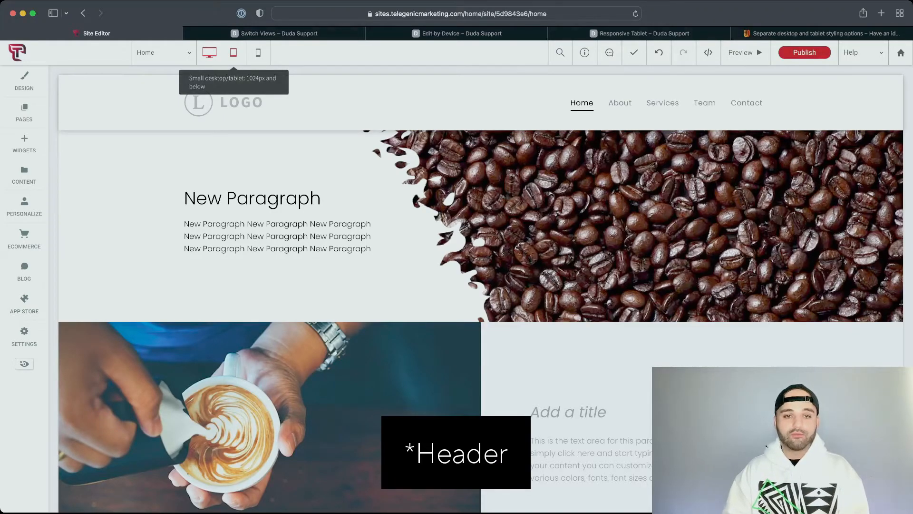
# In tablet view, replace the header logo with the coffee-beans-close-up.jpg site image.
pyautogui.click(233, 52)
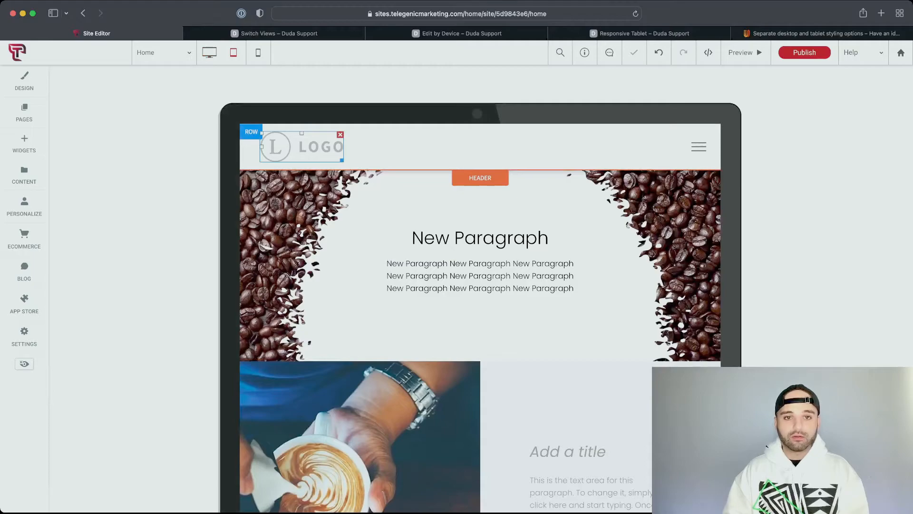
pyautogui.click(302, 147)
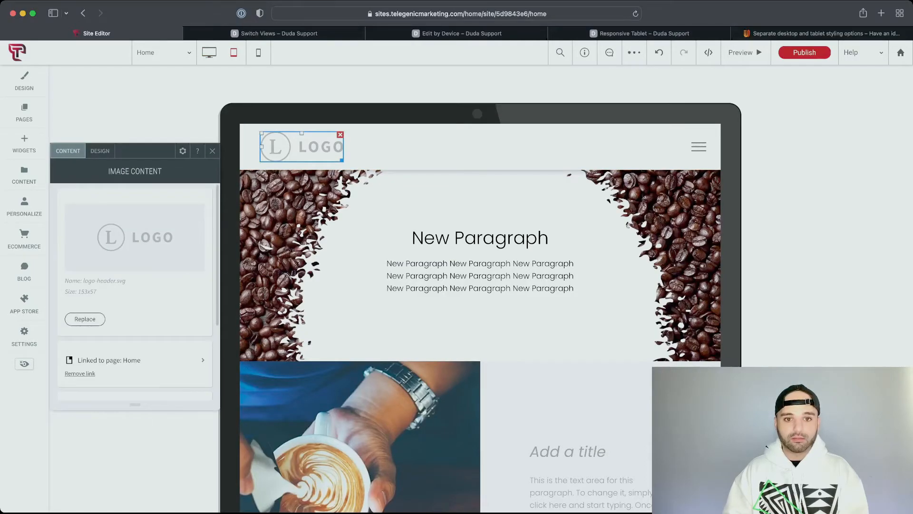
pyautogui.click(85, 319)
pyautogui.click(264, 328)
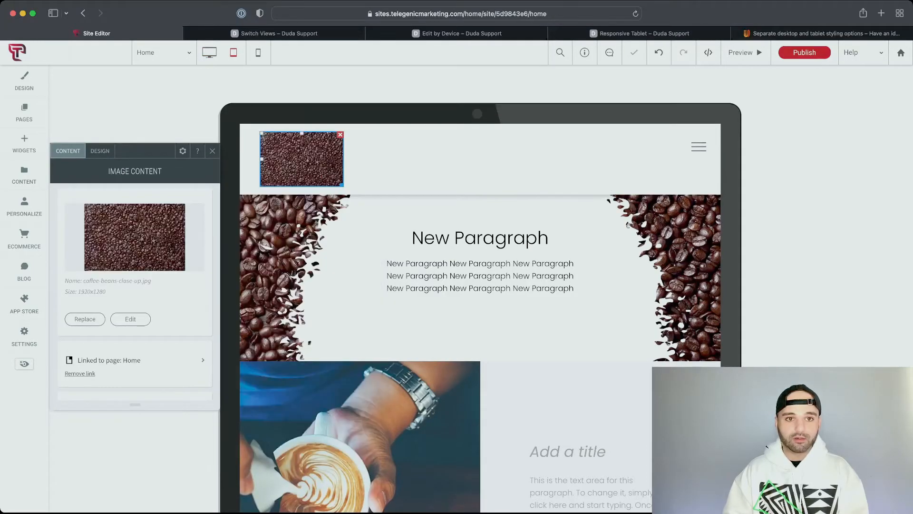
# In desktop view, replace the header logo with the blue architecture photo from the site images.
pyautogui.click(209, 52)
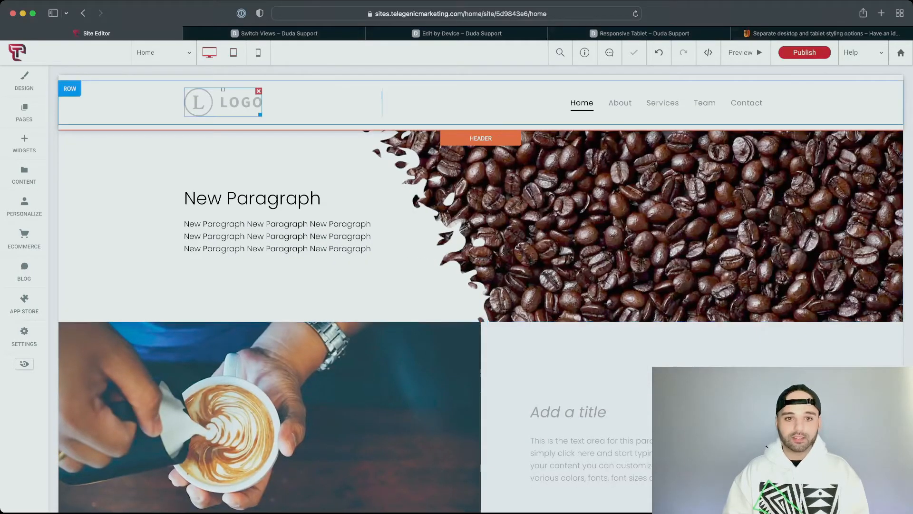
pyautogui.click(229, 103)
pyautogui.click(317, 319)
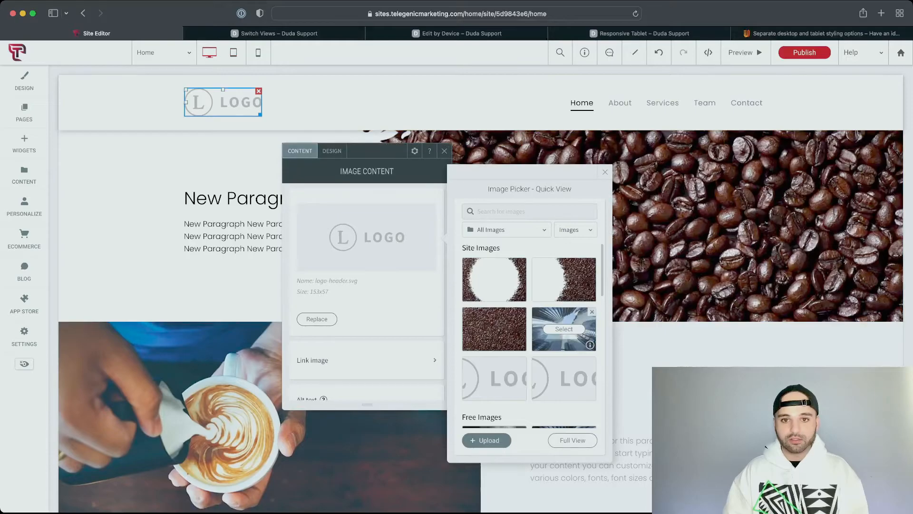
pyautogui.click(564, 328)
# In mobile view, replace the header logo with the free image old-man-portrait.jpg and close the image settings.
pyautogui.click(259, 52)
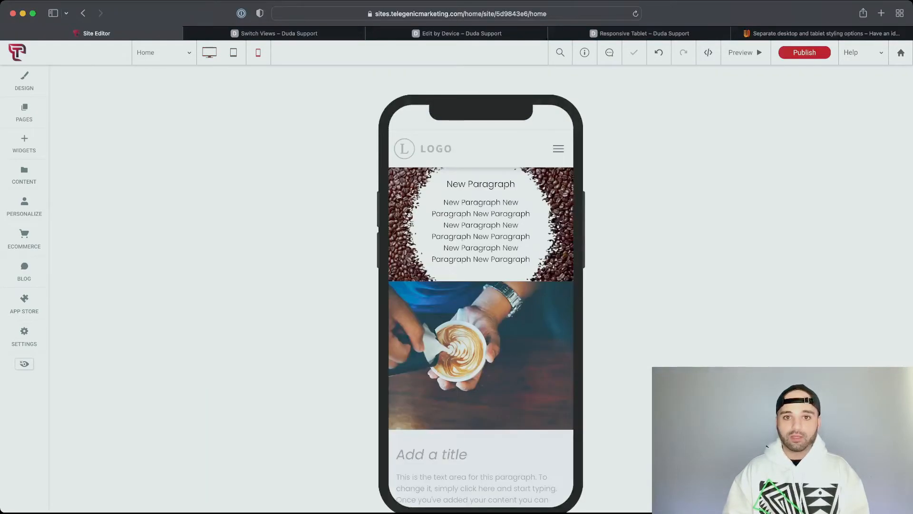
pyautogui.click(422, 149)
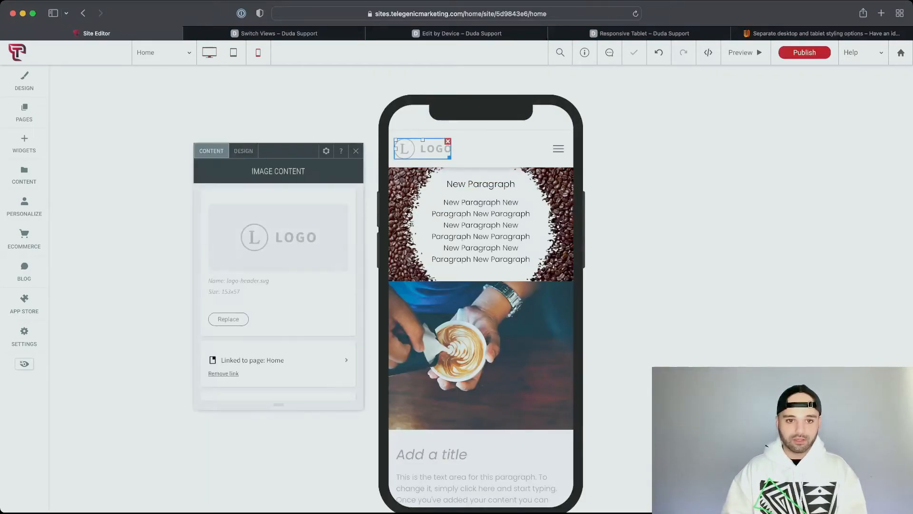
pyautogui.click(229, 319)
pyautogui.scroll(-5, 475, 409)
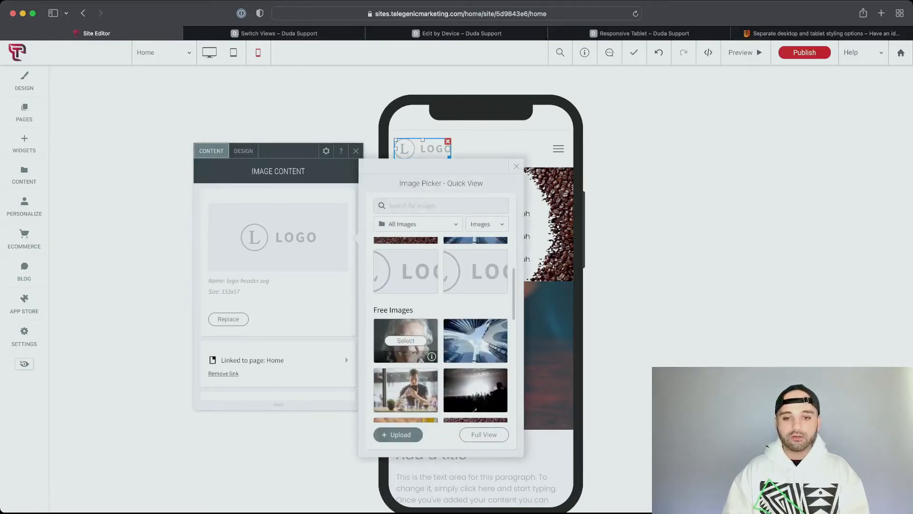
pyautogui.click(402, 339)
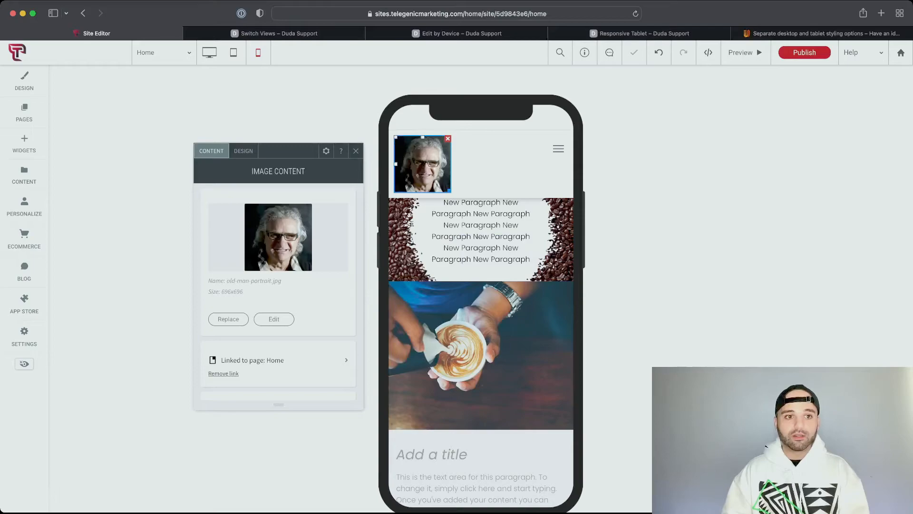
pyautogui.click(356, 151)
# Add the free image man-table-mobile-cafe-water.jpg to the content library's business images and label it Logo.
pyautogui.click(25, 175)
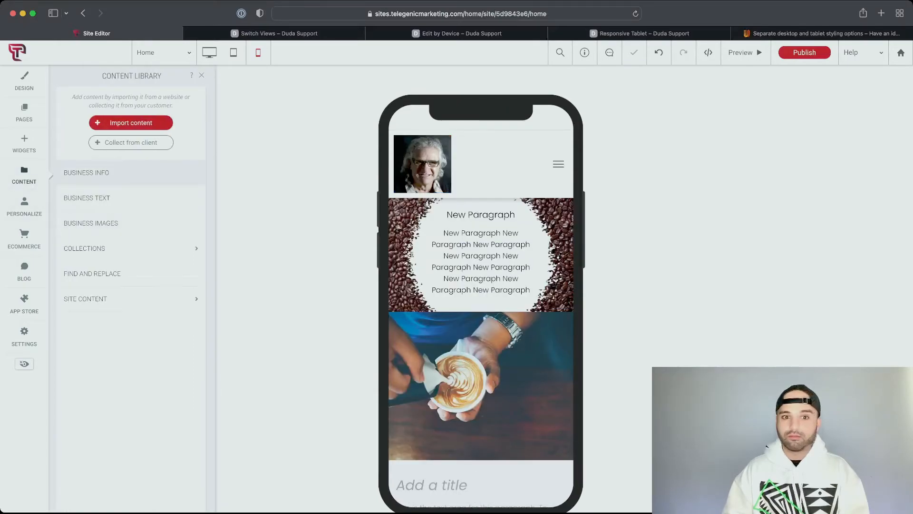
pyautogui.click(87, 173)
pyautogui.scroll(-2, 416, 304)
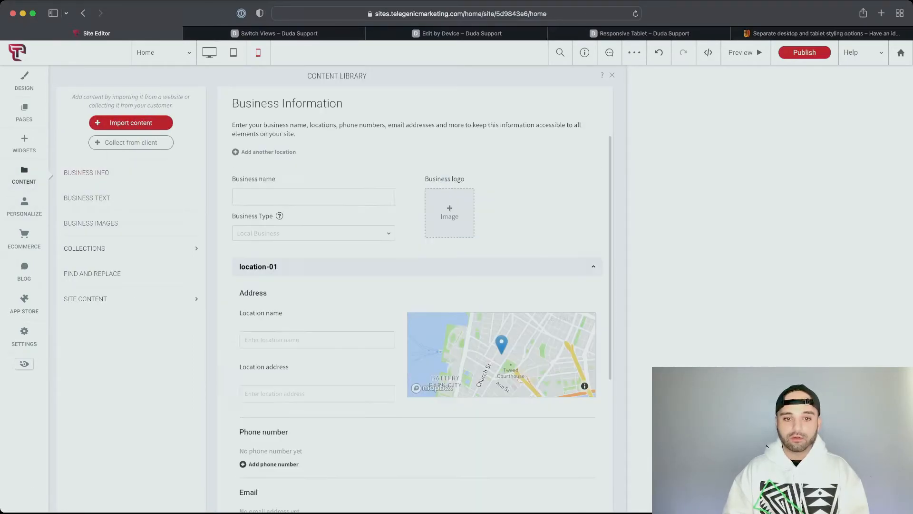
pyautogui.scroll(-1, 416, 305)
pyautogui.click(91, 223)
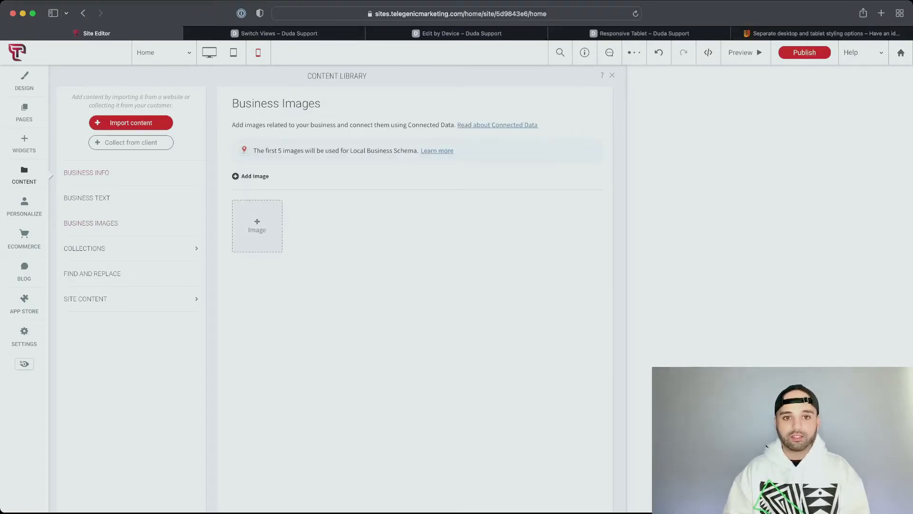
pyautogui.click(257, 225)
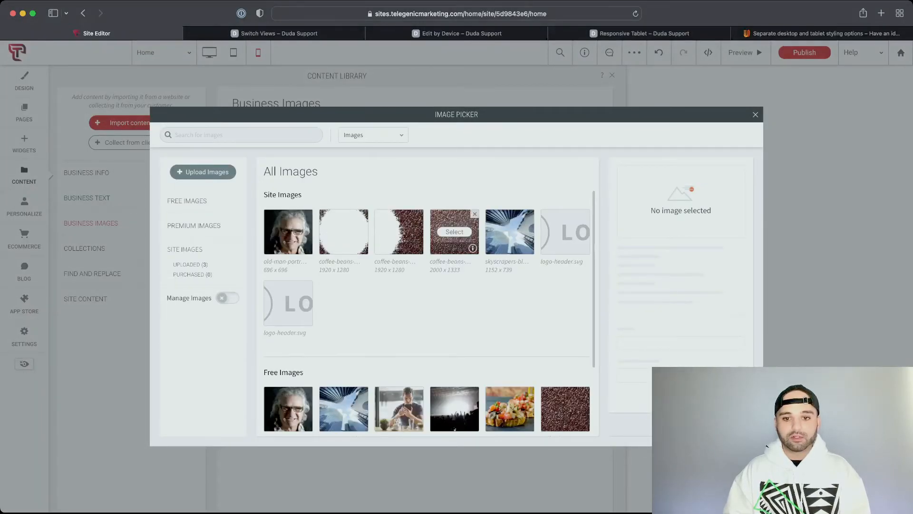
pyautogui.scroll(-3, 343, 314)
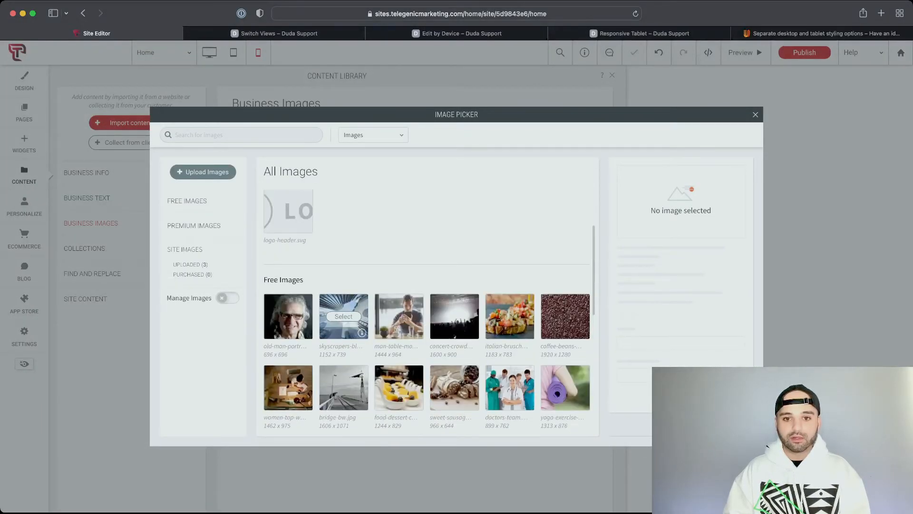
pyautogui.click(343, 316)
pyautogui.click(399, 316)
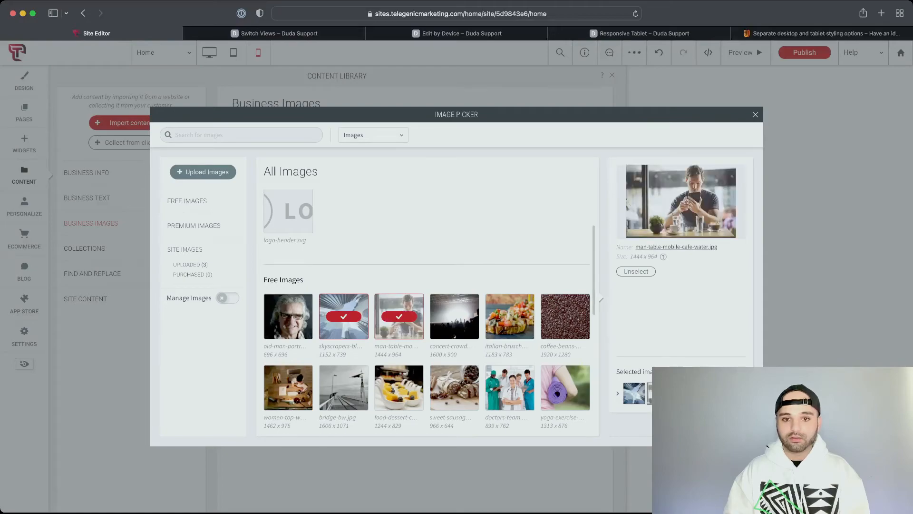
pyautogui.click(343, 316)
pyautogui.click(729, 426)
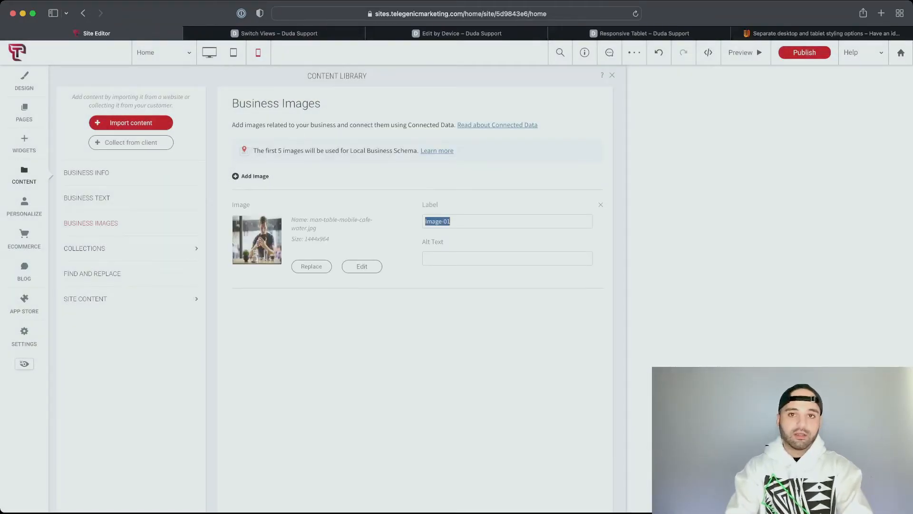
pyautogui.write('Logo')
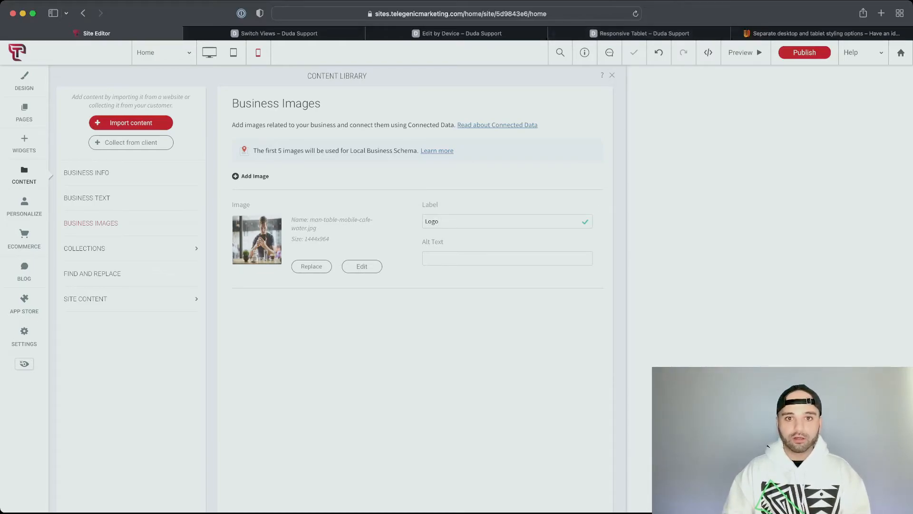
pyautogui.click(612, 75)
# In mobile view, connect the header logo to the Logo image from the content library.
pyautogui.rightClick(432, 169)
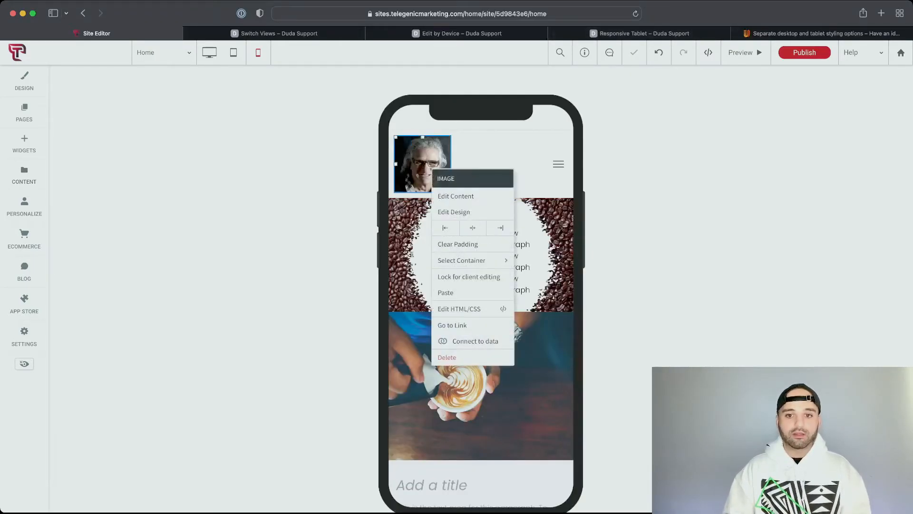
pyautogui.click(475, 341)
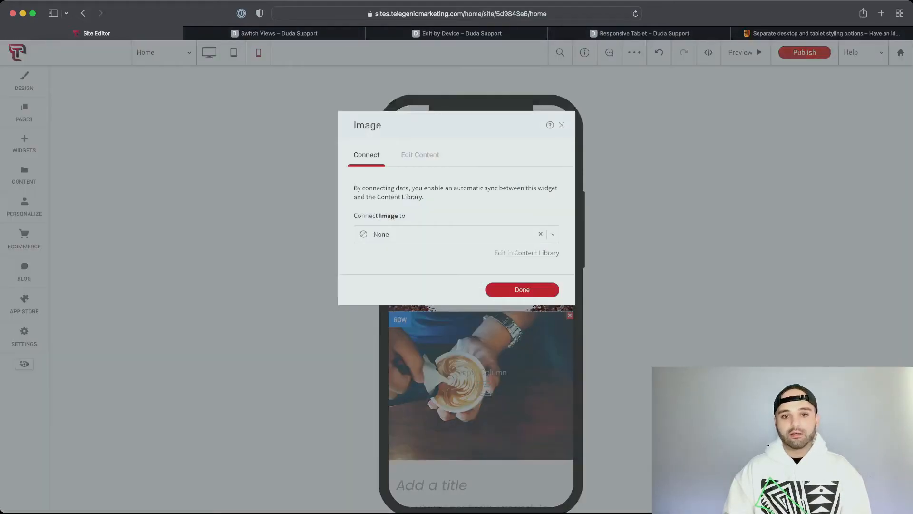
pyautogui.click(456, 234)
pyautogui.click(385, 253)
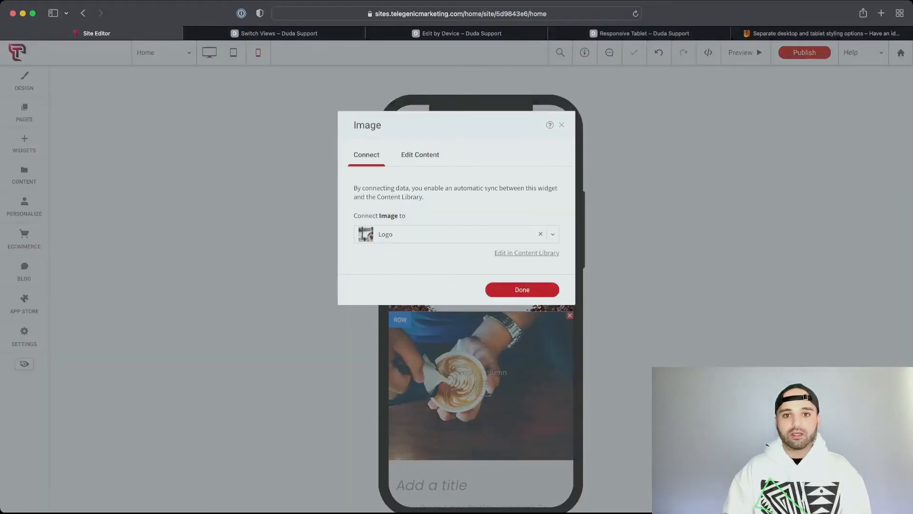
pyautogui.click(522, 289)
# In tablet view, connect the header logo to the Logo business image.
pyautogui.click(233, 52)
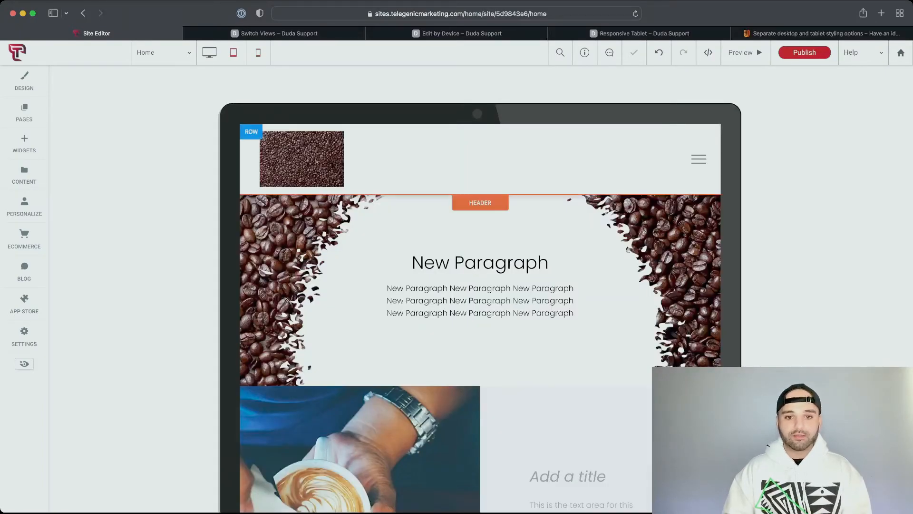
pyautogui.rightClick(306, 157)
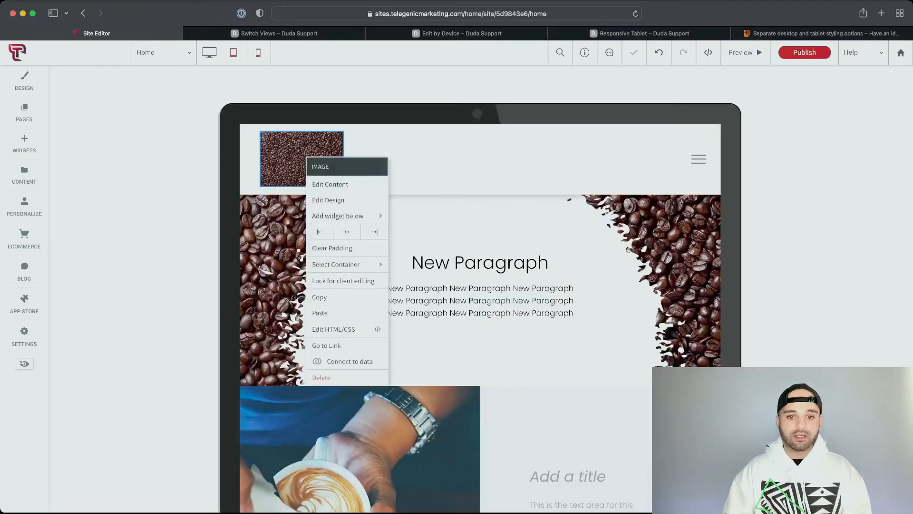
pyautogui.click(350, 361)
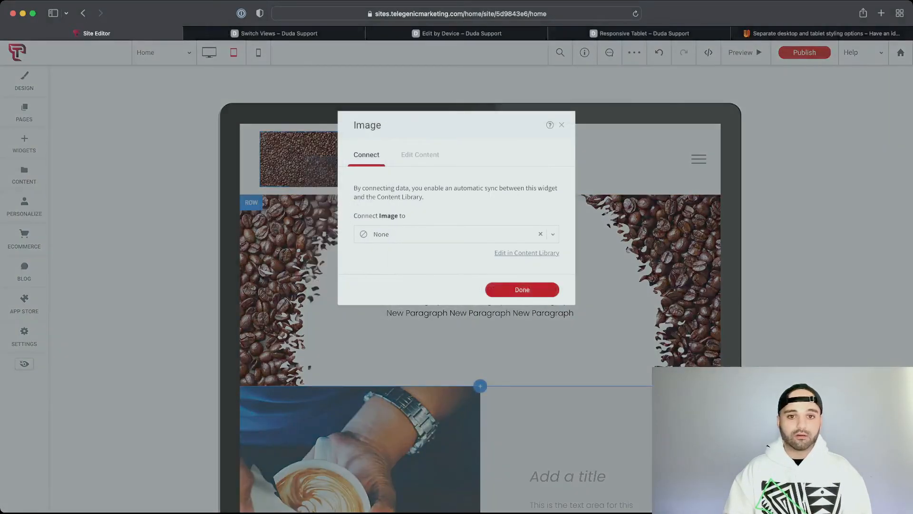
pyautogui.click(457, 234)
pyautogui.click(428, 254)
pyautogui.click(522, 290)
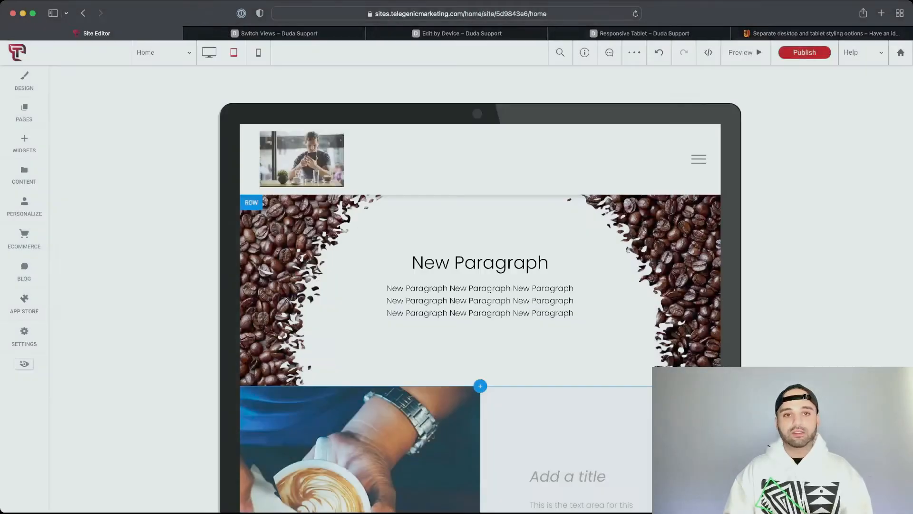
# Check the header logo in mobile view and open the mobile navigation menu to examine its design settings.
pyautogui.click(259, 52)
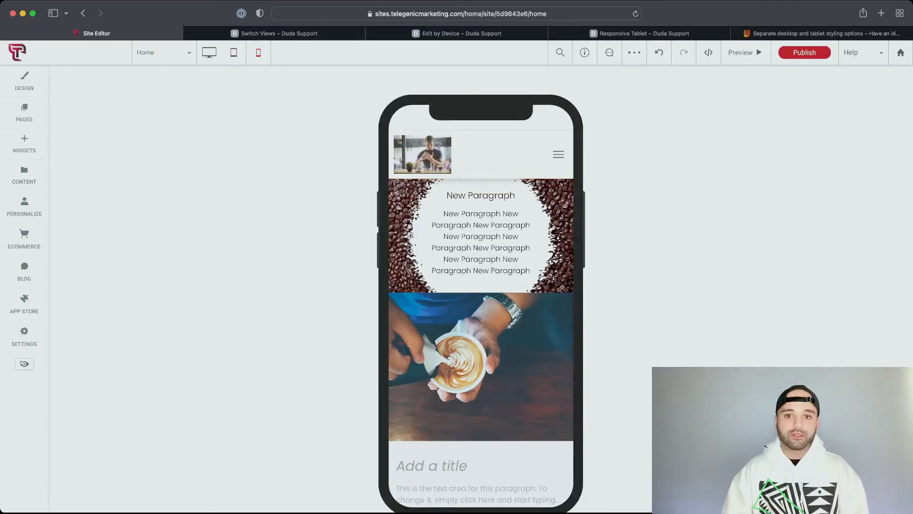
pyautogui.click(559, 155)
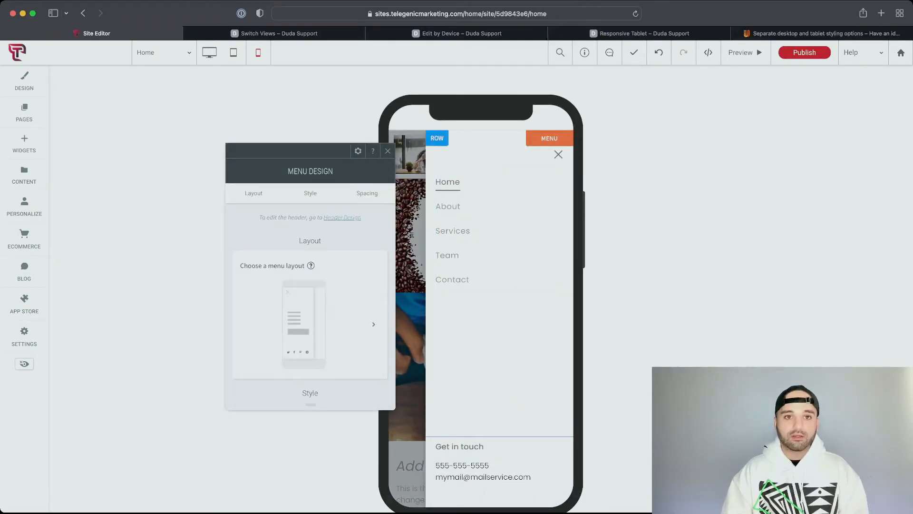
pyautogui.click(233, 53)
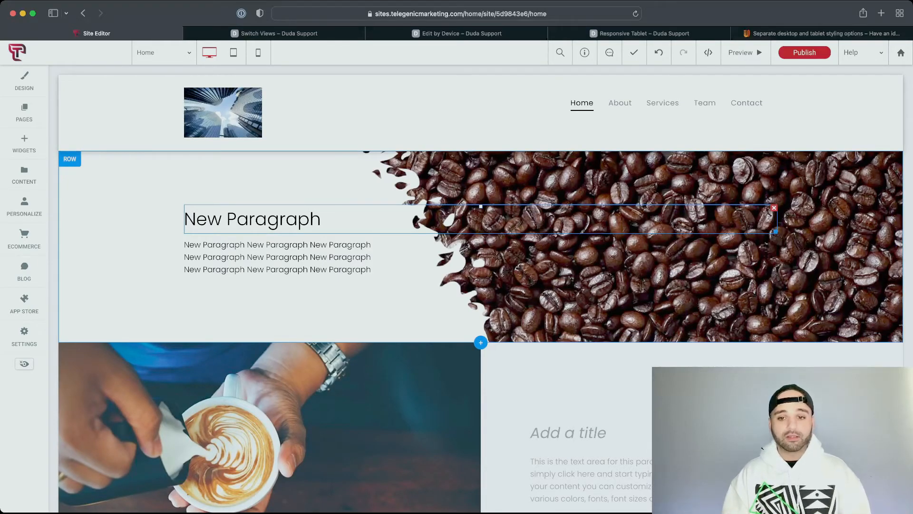
# In desktop view, give the coffee photo column a green border of 19 px on its right side only.
pyautogui.scroll(-6, 480, 328)
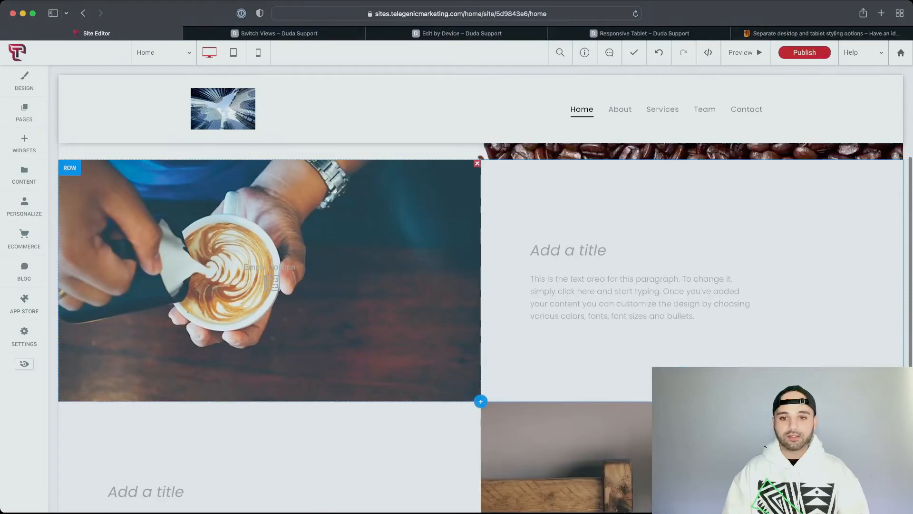
pyautogui.rightClick(446, 232)
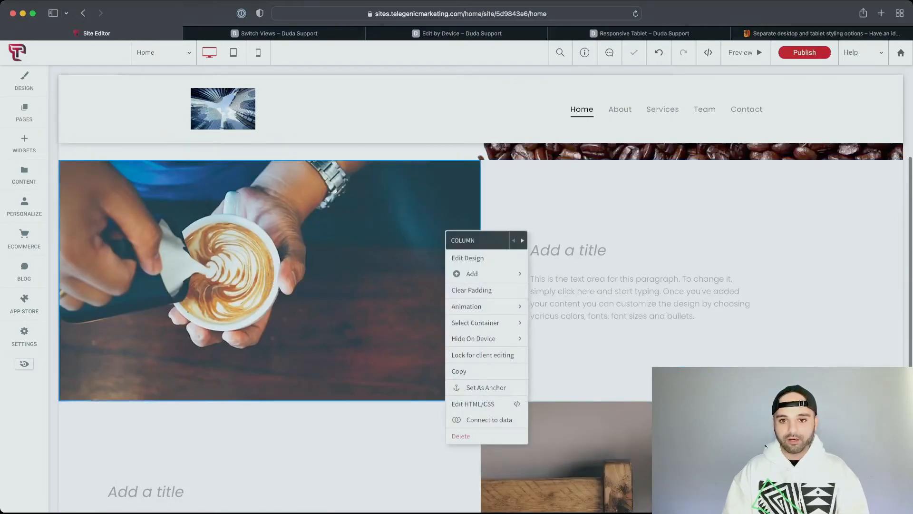
pyautogui.click(438, 252)
pyautogui.rightClick(461, 251)
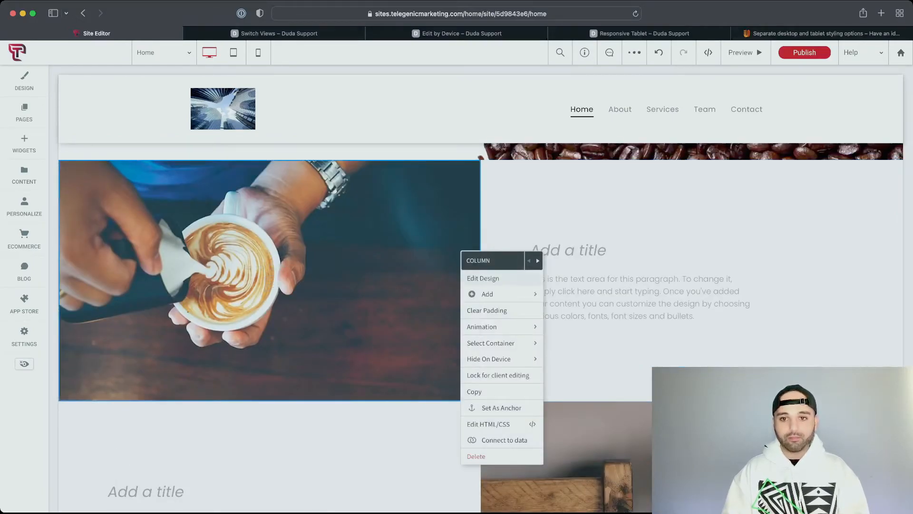
pyautogui.click(482, 276)
pyautogui.scroll(-4, 585, 295)
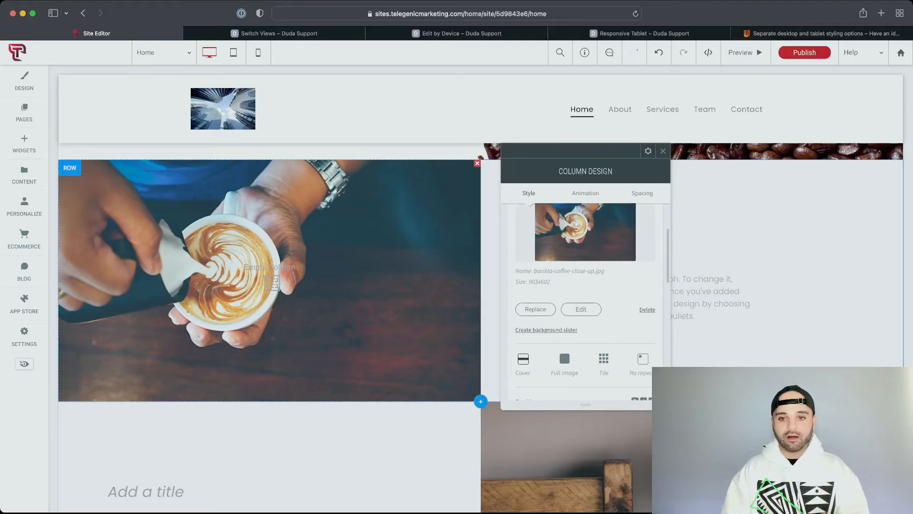
pyautogui.scroll(-5, 585, 305)
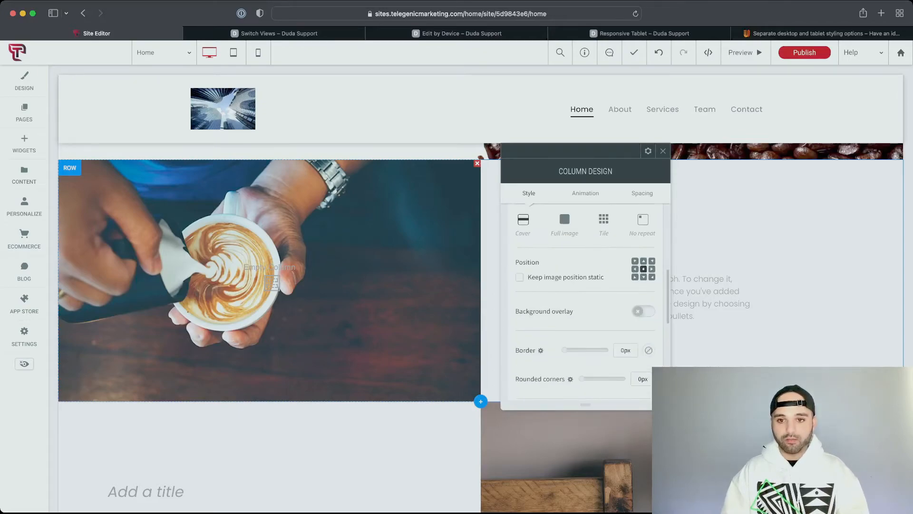
pyautogui.click(541, 311)
pyautogui.click(584, 343)
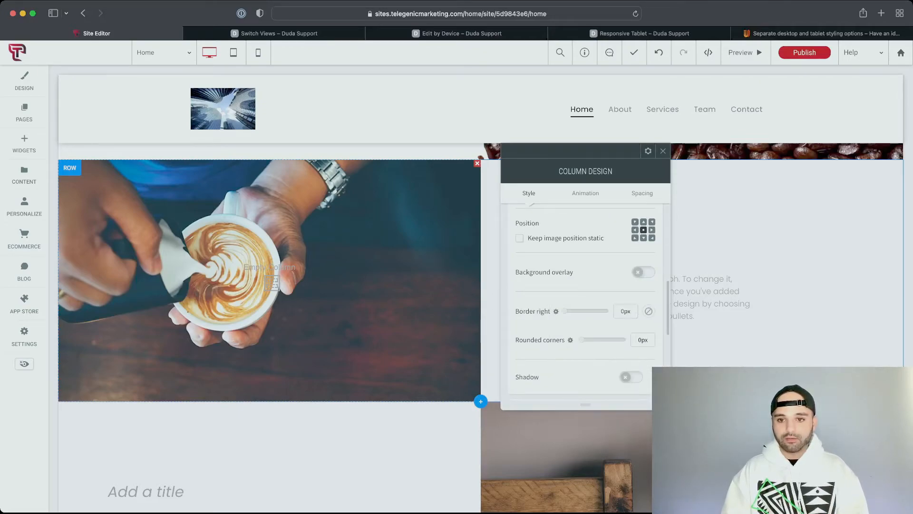
pyautogui.moveTo(565, 311); pyautogui.dragTo(598, 311)
pyautogui.click(649, 311)
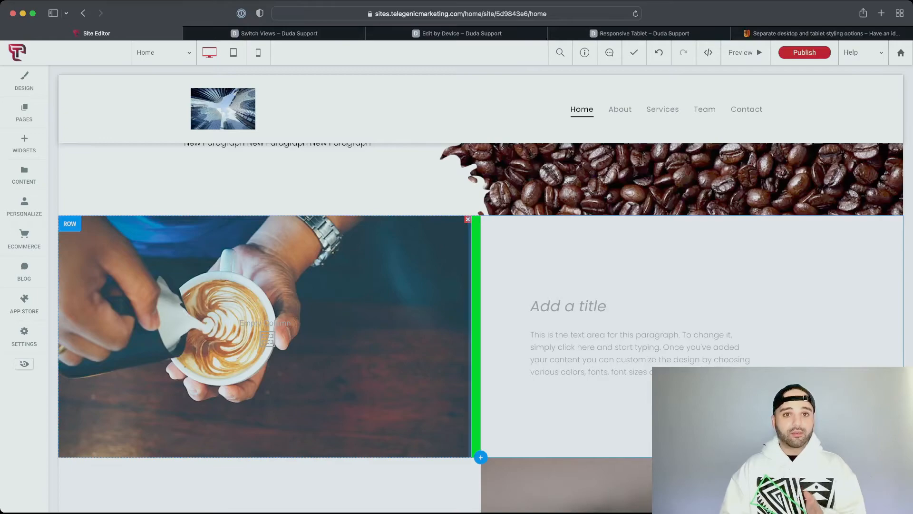
# Switch to mobile view and examine the border settings in the coffee photo column's design options.
pyautogui.click(258, 52)
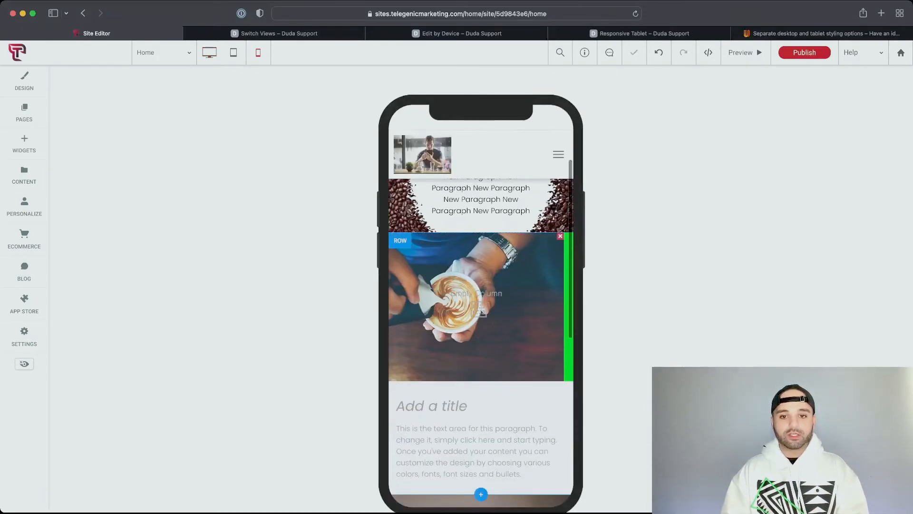
pyautogui.scroll(-1, 481, 310)
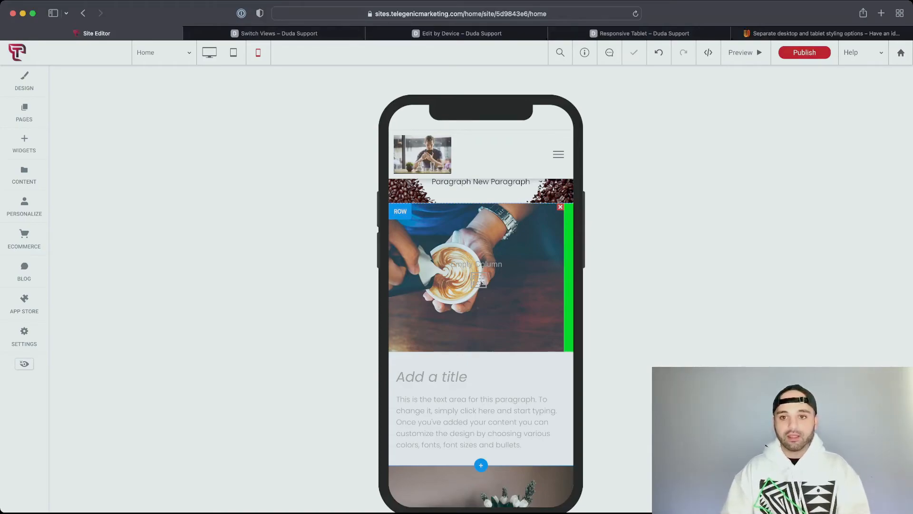
pyautogui.click(479, 280)
pyautogui.scroll(-5, 274, 302)
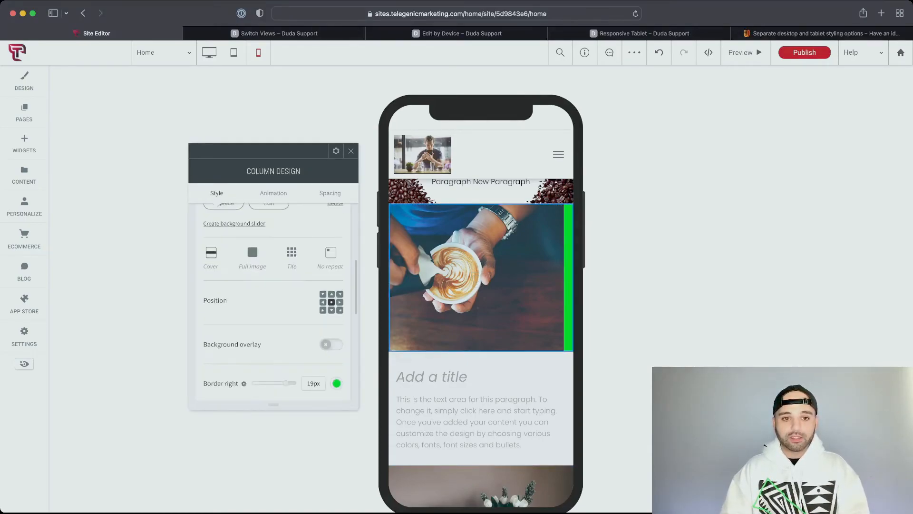
pyautogui.scroll(-1, 273, 303)
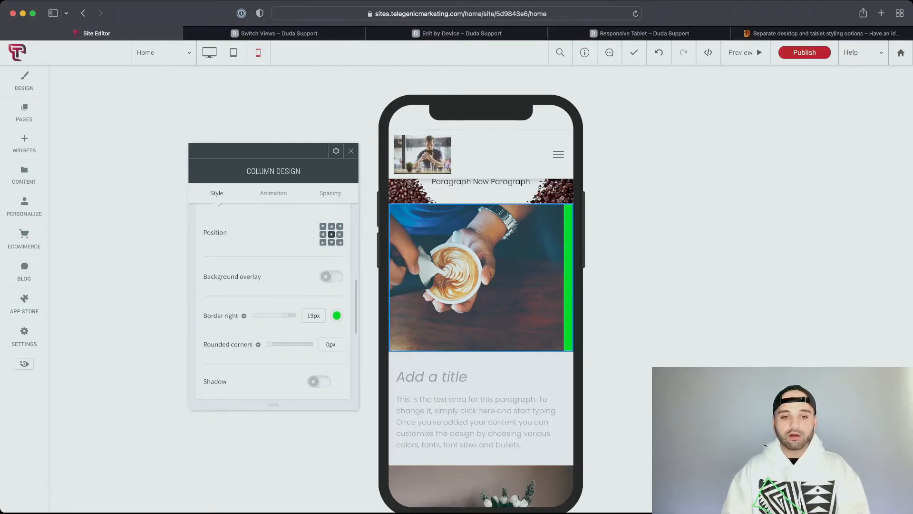
pyautogui.scroll(-4, 220, 204)
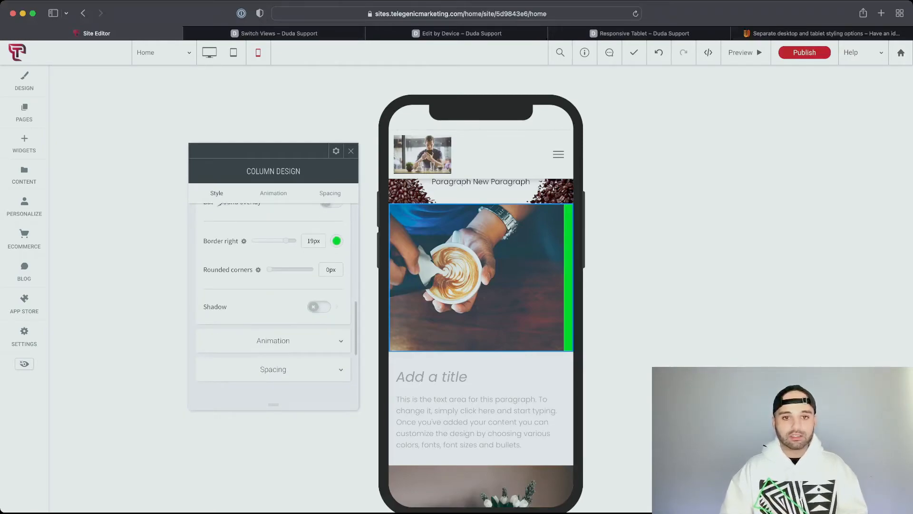
pyautogui.scroll(-1, 219, 203)
pyautogui.scroll(2, 220, 203)
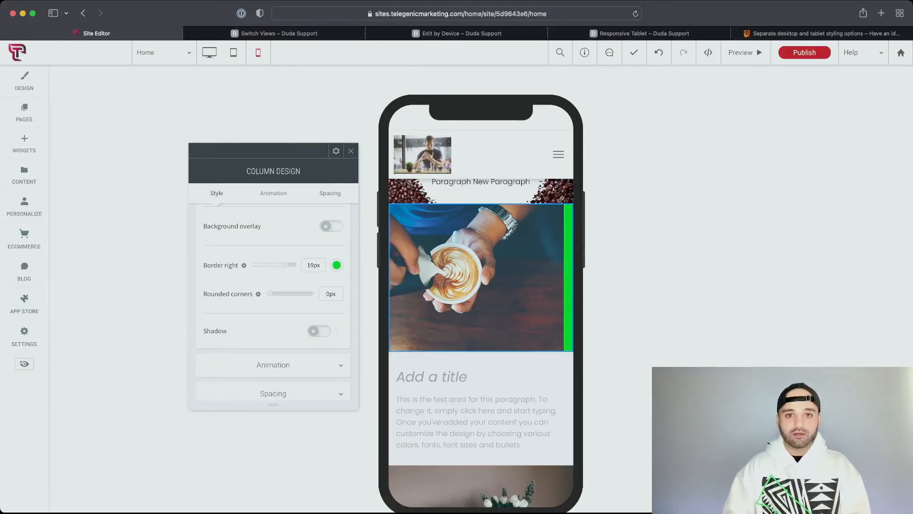
# Open the coffee photo column's HTML/CSS editor and examine its general CSS for all devices and its device-specific CSS.
pyautogui.click(335, 150)
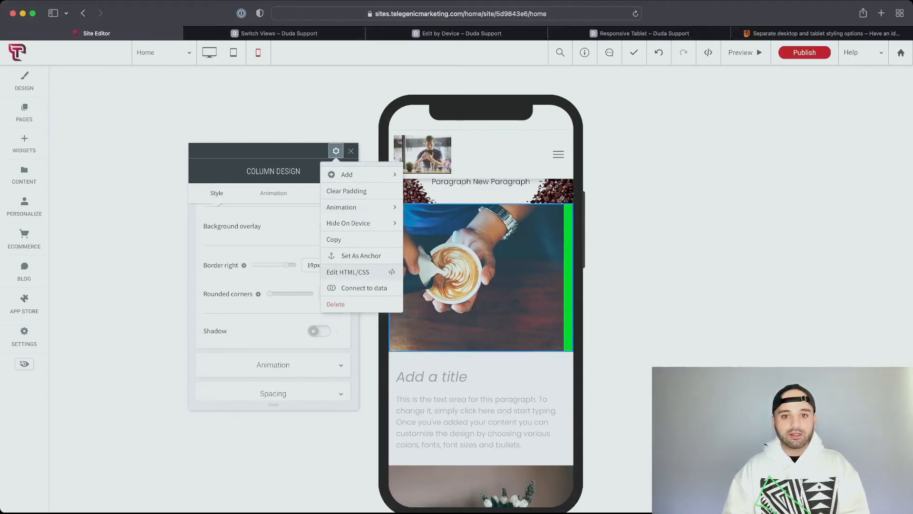
pyautogui.click(348, 272)
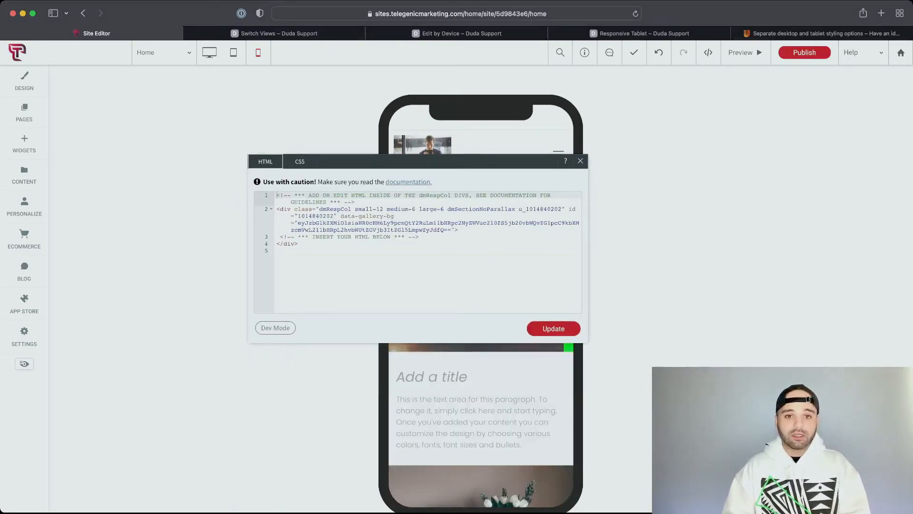
pyautogui.click(300, 161)
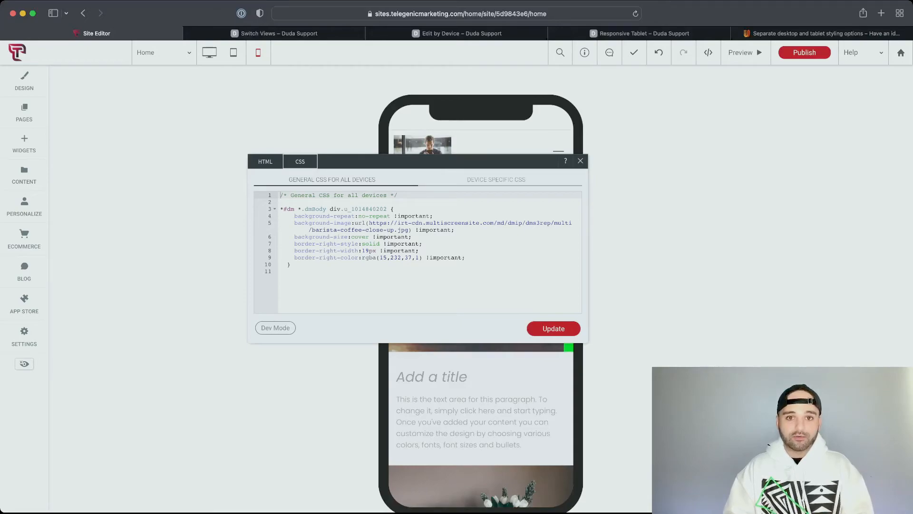
pyautogui.click(496, 180)
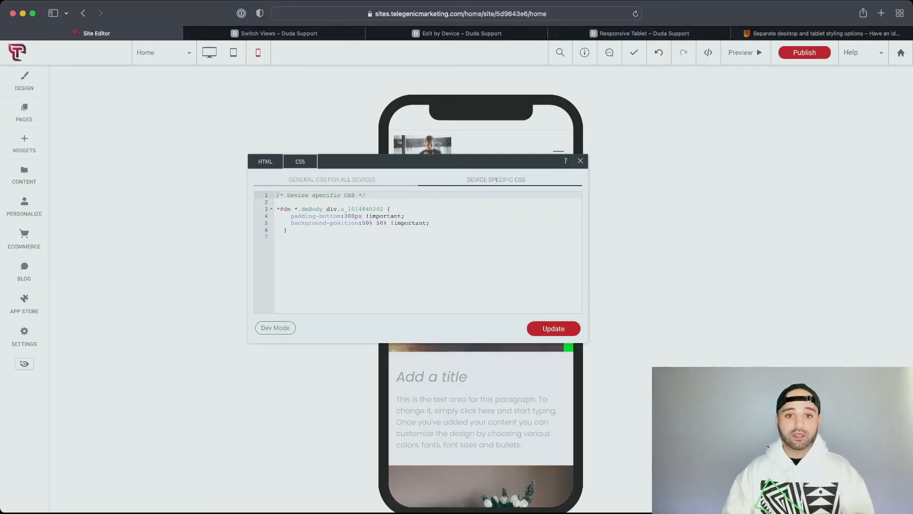
# Add border-right: 0 !important; to the coffee photo column's device-specific mobile CSS rule and close the code editor.
pyautogui.click(431, 223)
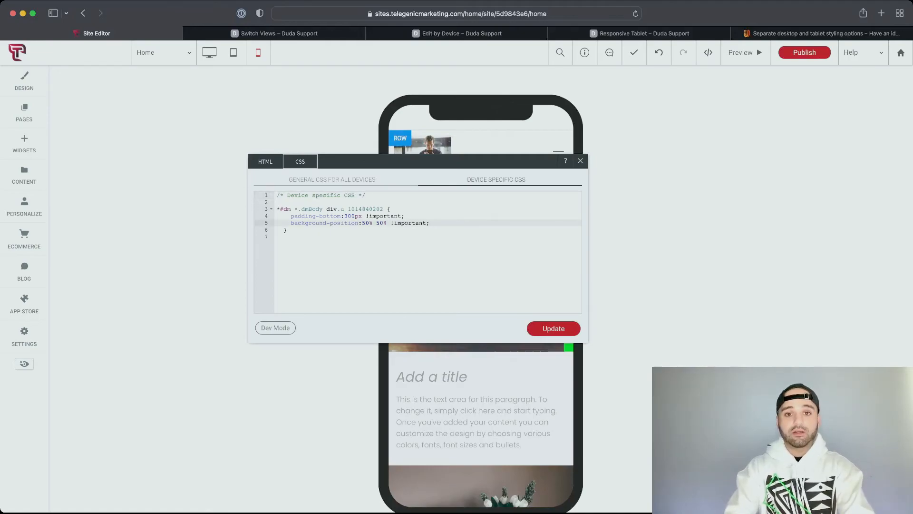
pyautogui.press('Return')
pyautogui.write('border-r')
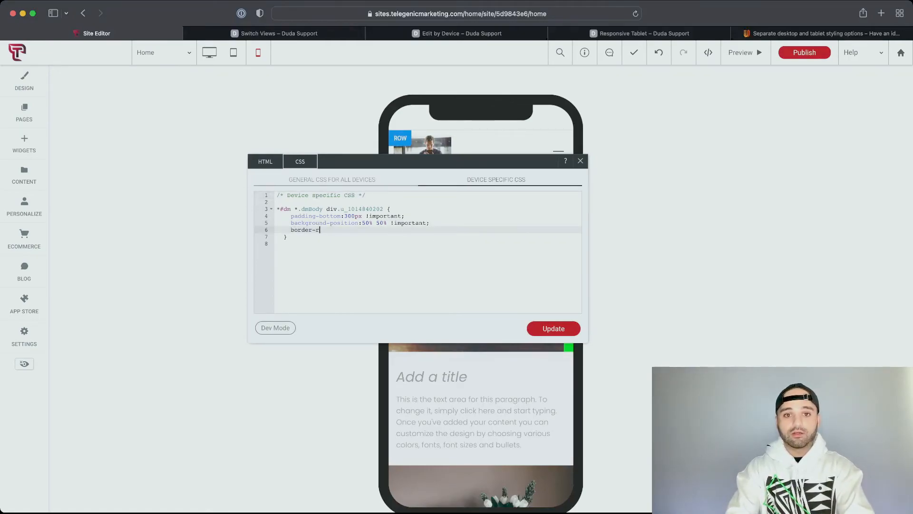
pyautogui.write('ight: 0 !important;')
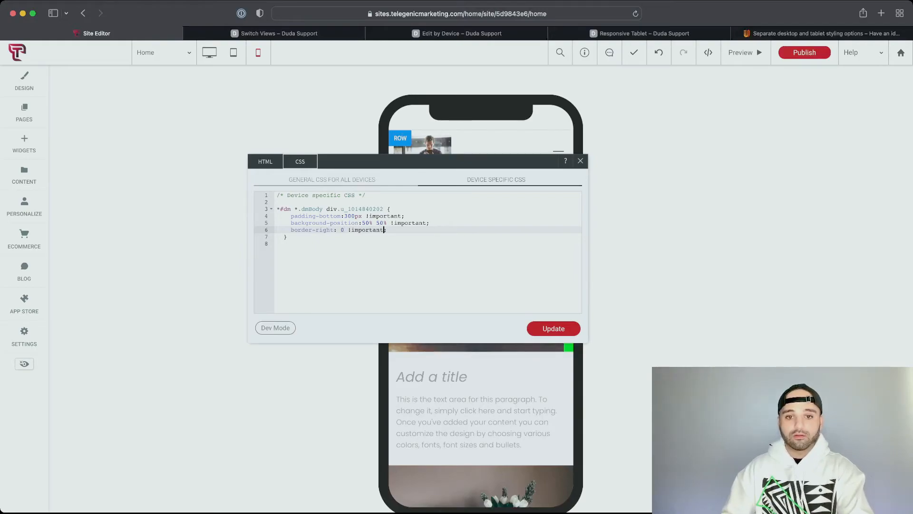
pyautogui.moveTo(428, 161); pyautogui.dragTo(230, 161)
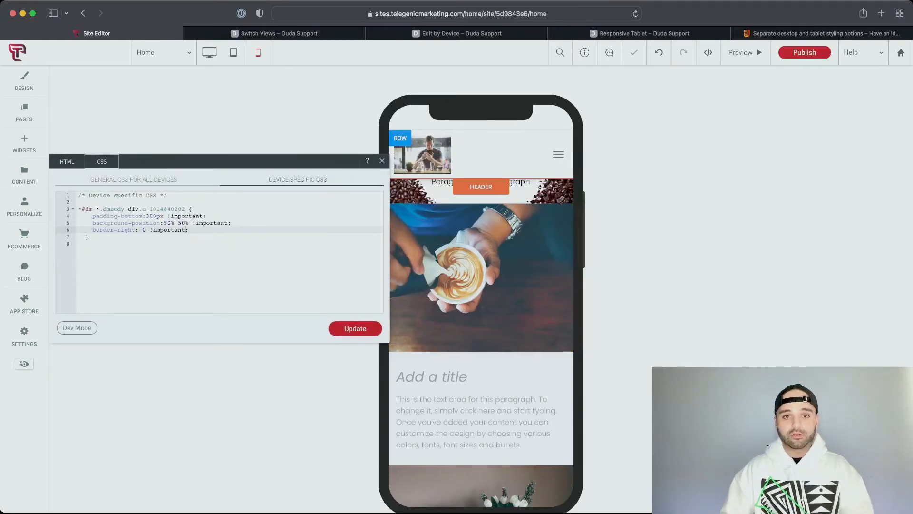
pyautogui.click(382, 161)
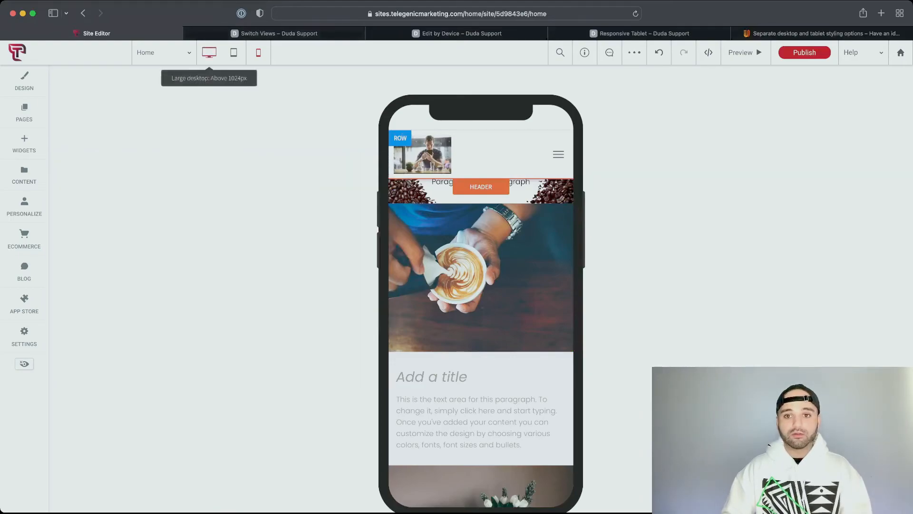
# Compare the coffee photo column's right border in desktop view and mobile view.
pyautogui.click(209, 52)
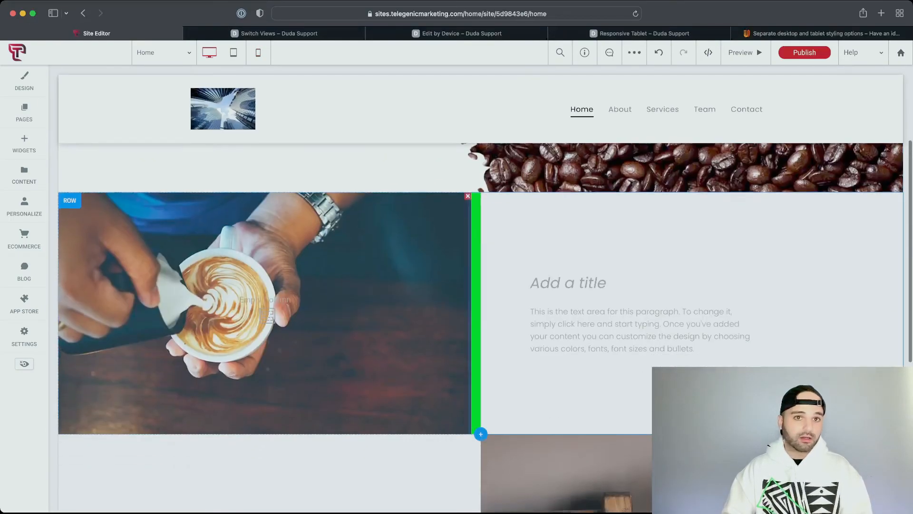
pyautogui.click(258, 52)
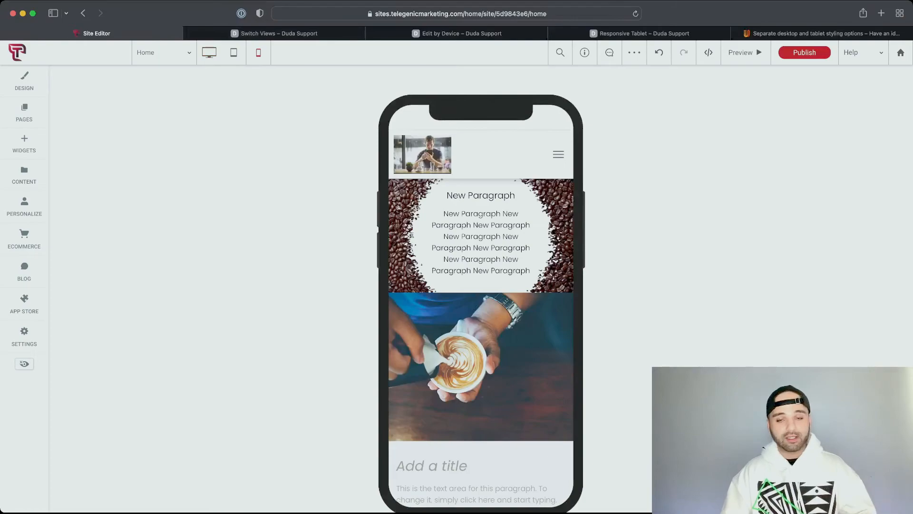
pyautogui.scroll(-2, 481, 333)
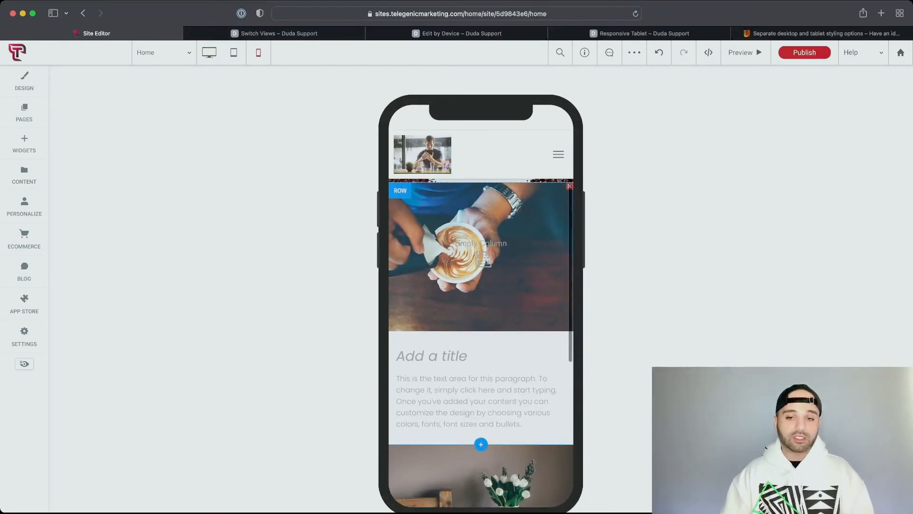
pyautogui.click(484, 254)
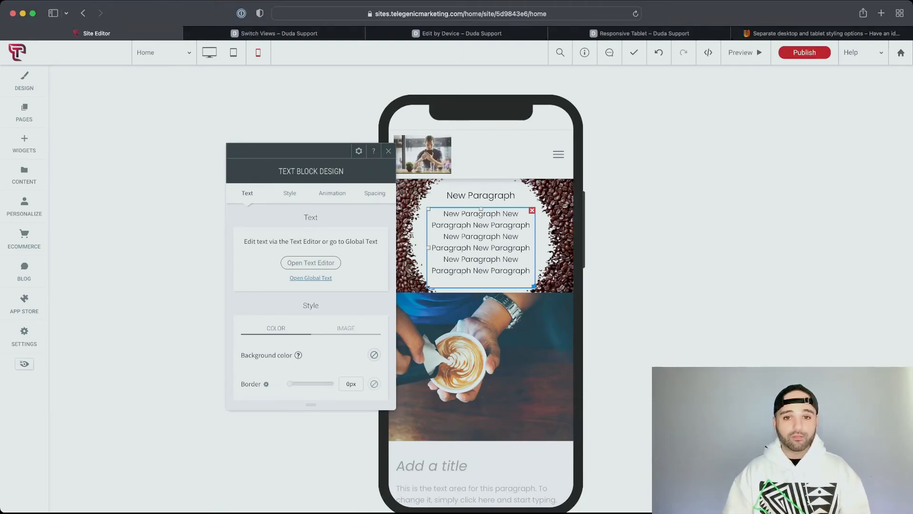
pyautogui.click(634, 53)
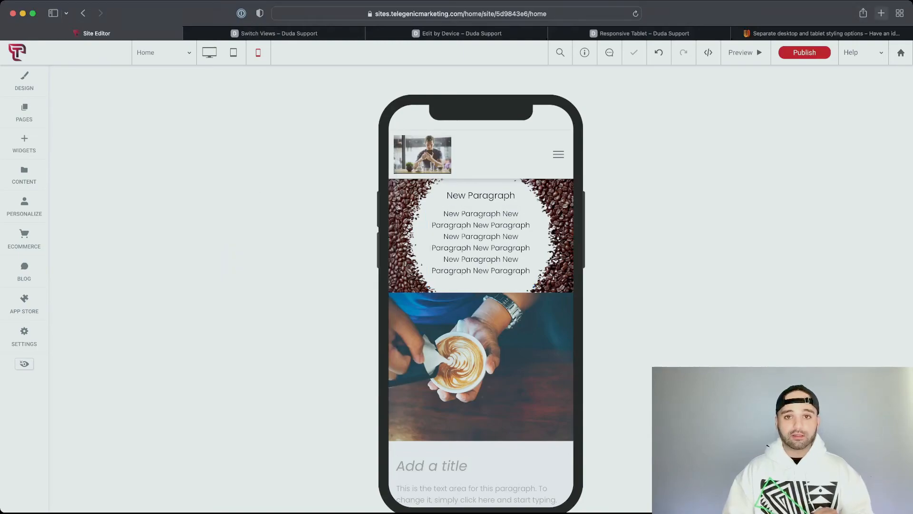